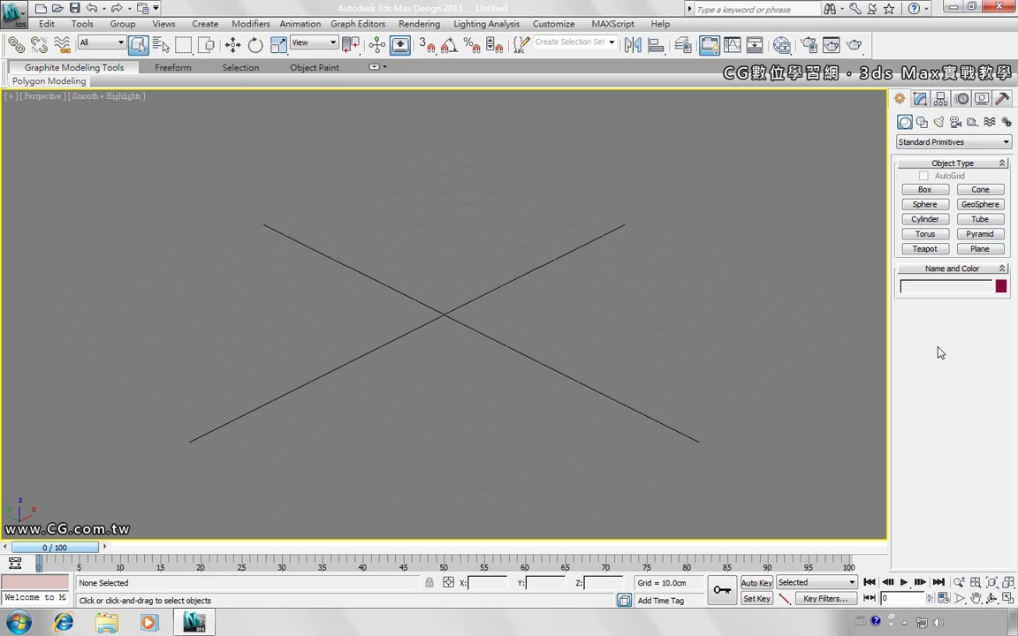
- Drag out a box primitive on the grid in the Perspective viewport
left_click(925, 191)
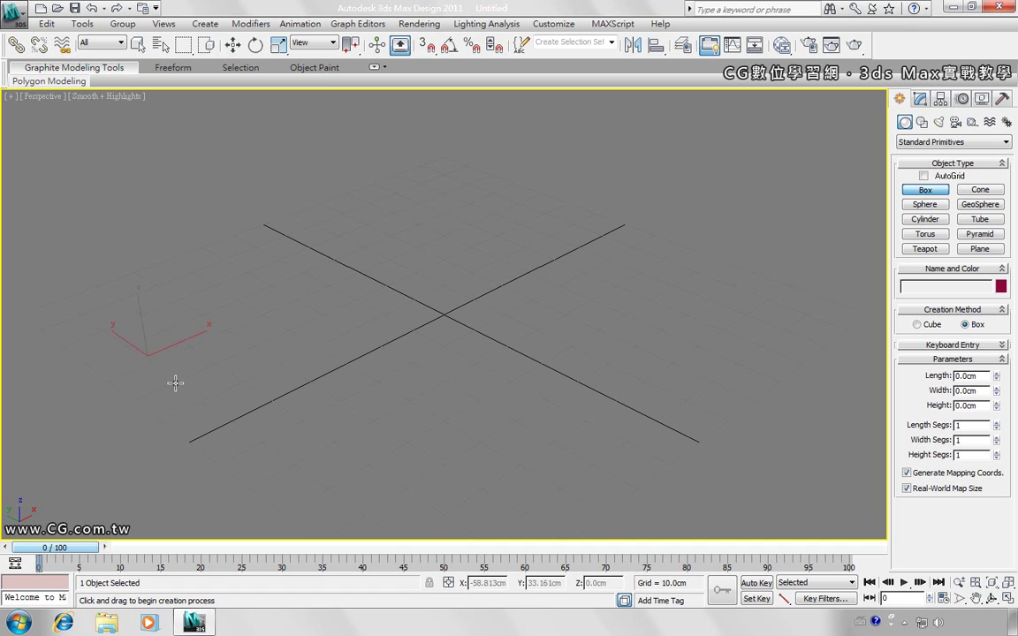
left_click_drag(155, 364, 716, 286)
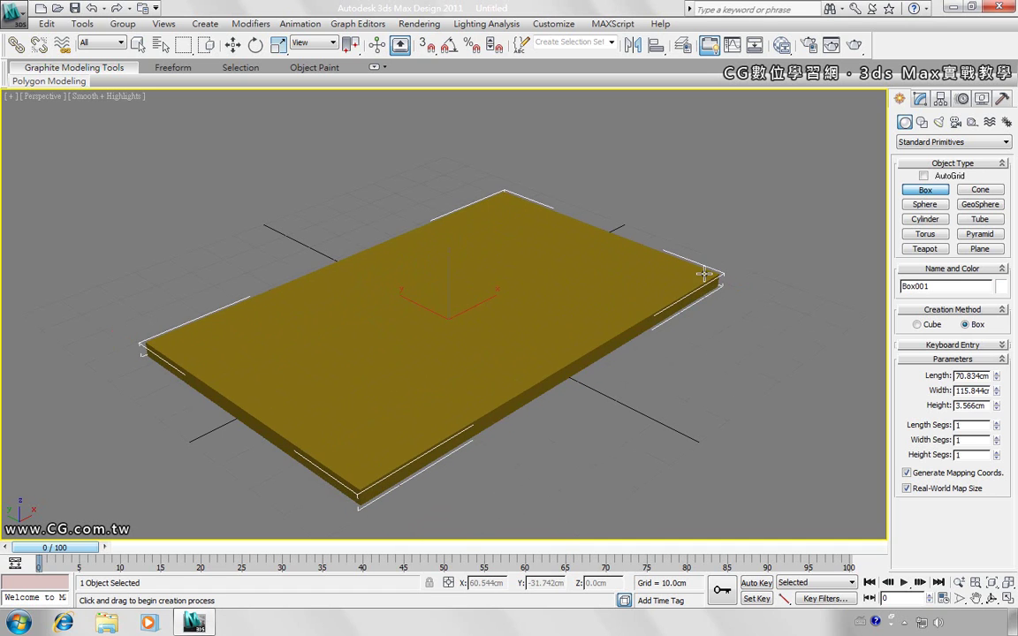
left_click(704, 275)
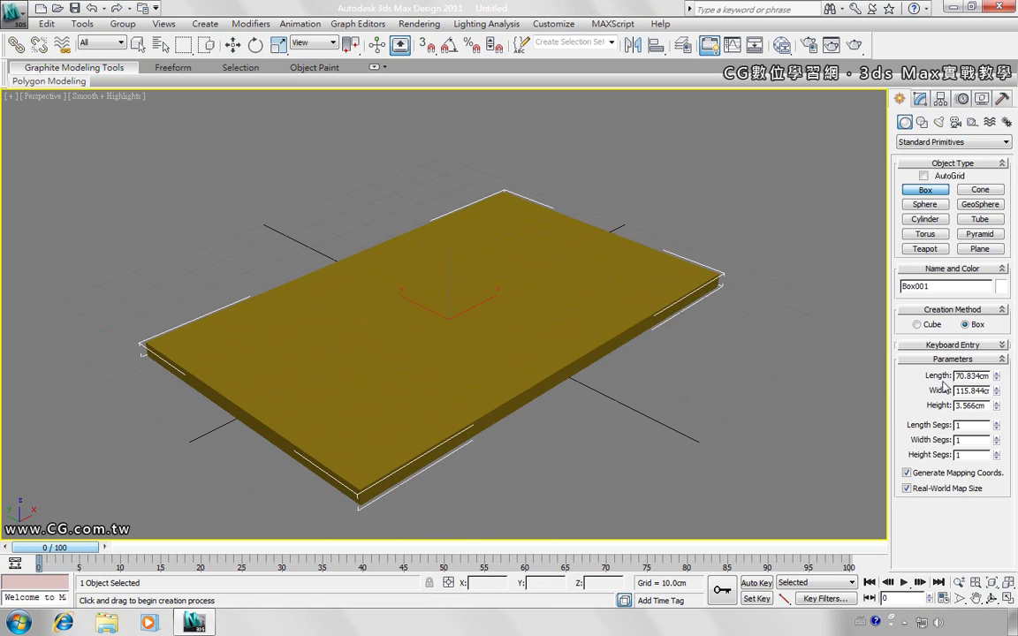
mouse_move(997, 376)
left_mouse_down()
mouse_move(1001, 402)
mouse_move(984, 421)
left_mouse_up()
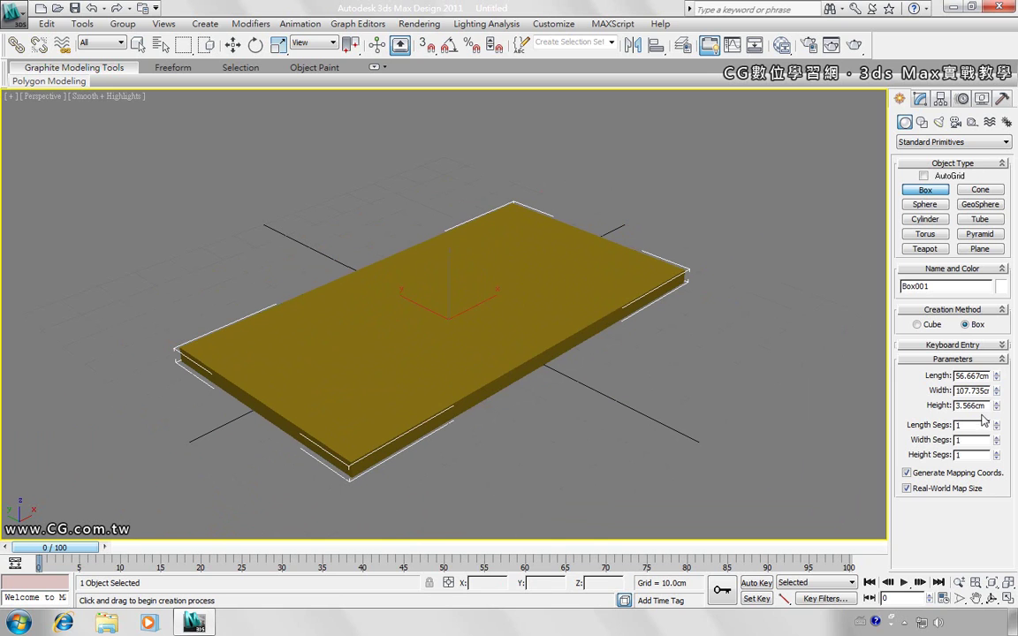
- Set the box to Length 100, Width 200 and Height 10 cm
key("shift+Tab")
type("10")
key("Return")
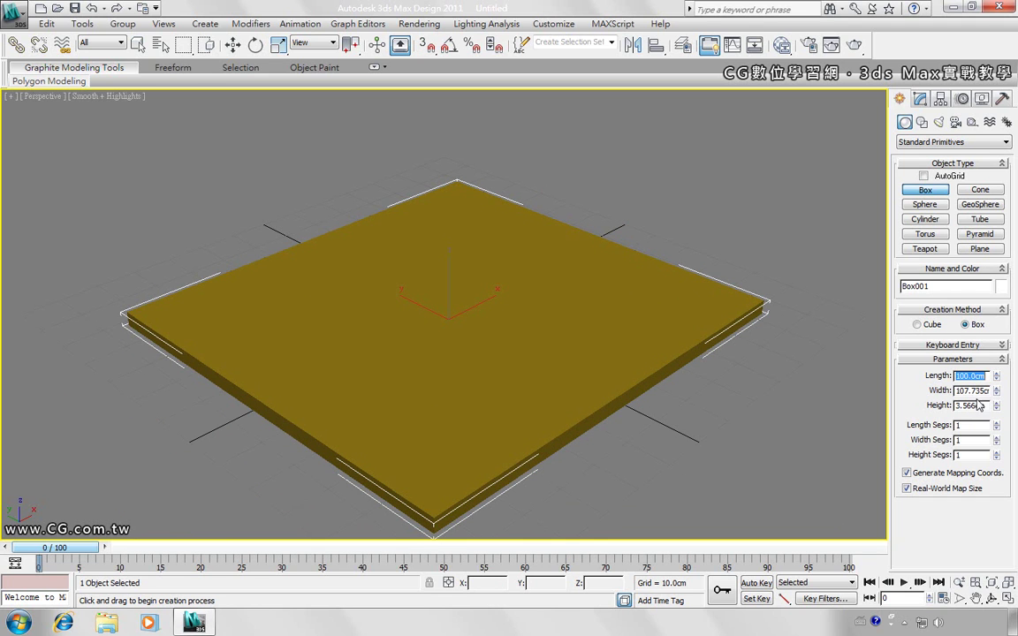
key("Tab")
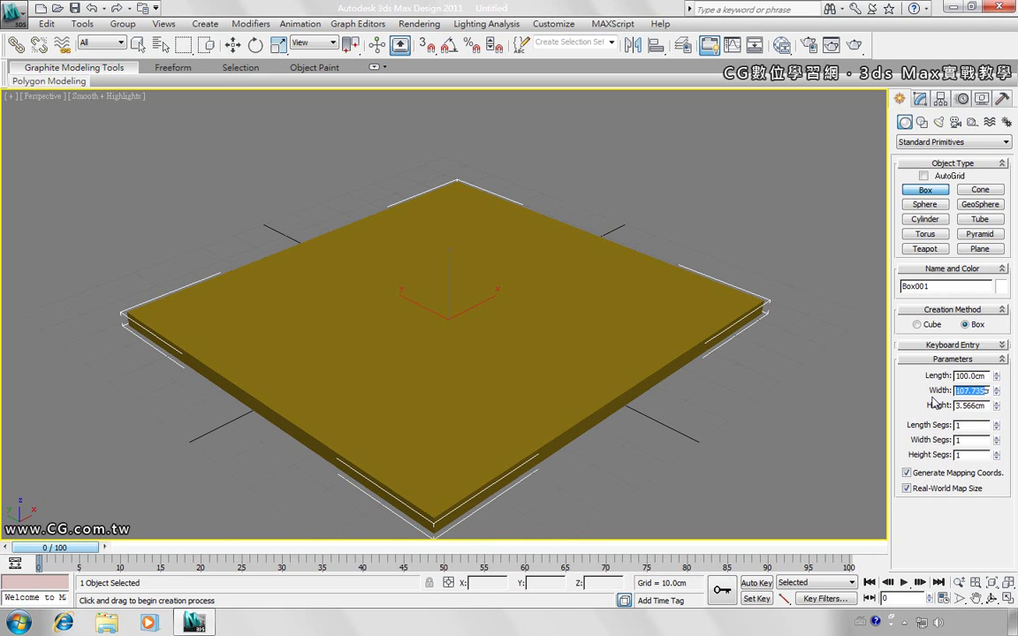
type("200")
key("Tab")
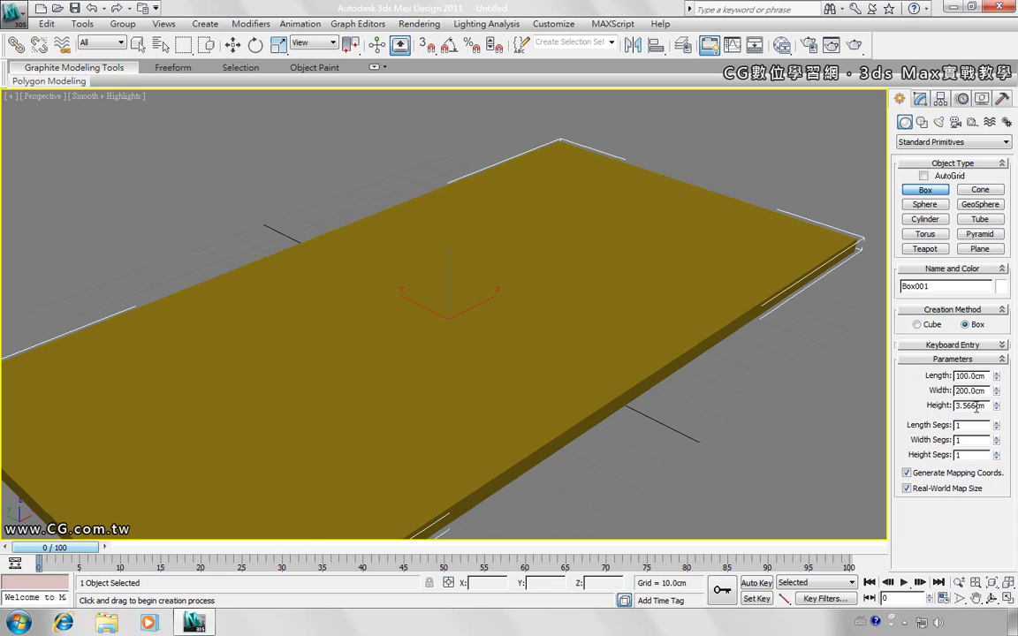
type("10")
key("Tab")
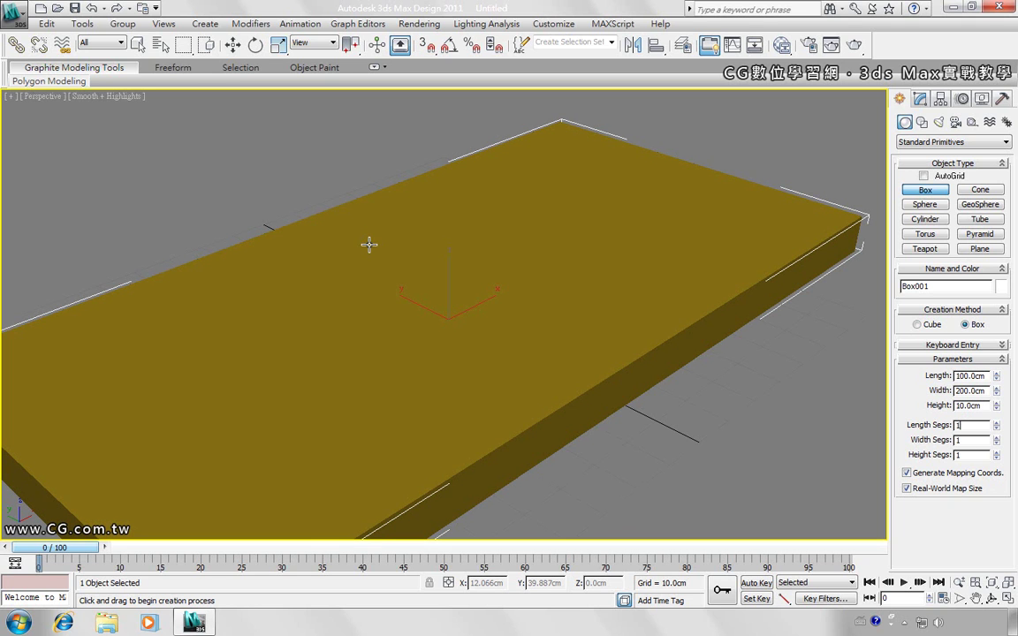
- Switch the viewport to Edged Faces and set the box segments to 1 length, 1 width, 2 height
left_click(124, 97)
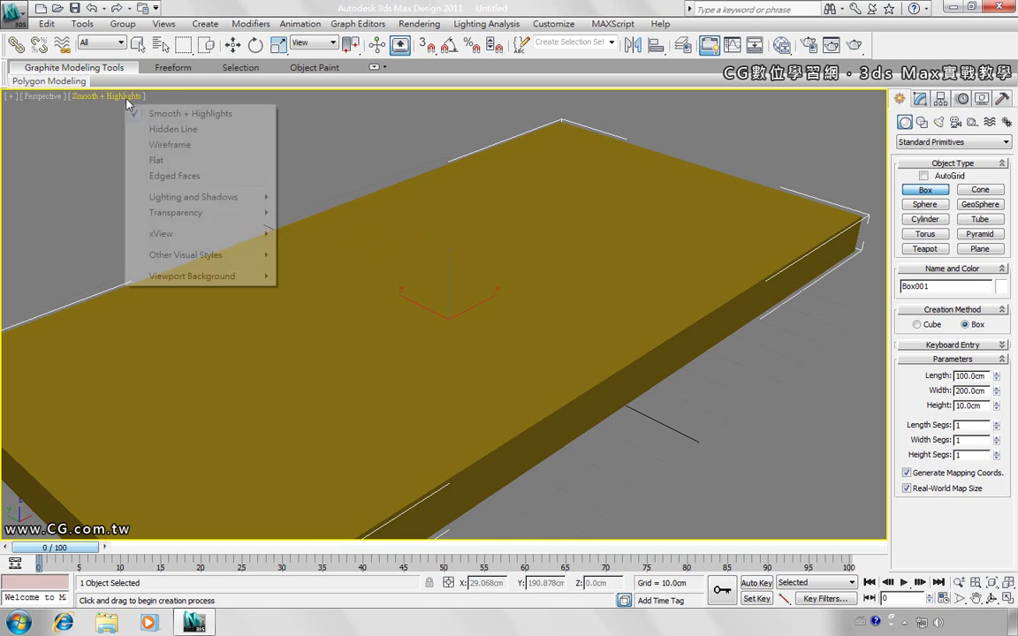
left_click(177, 177)
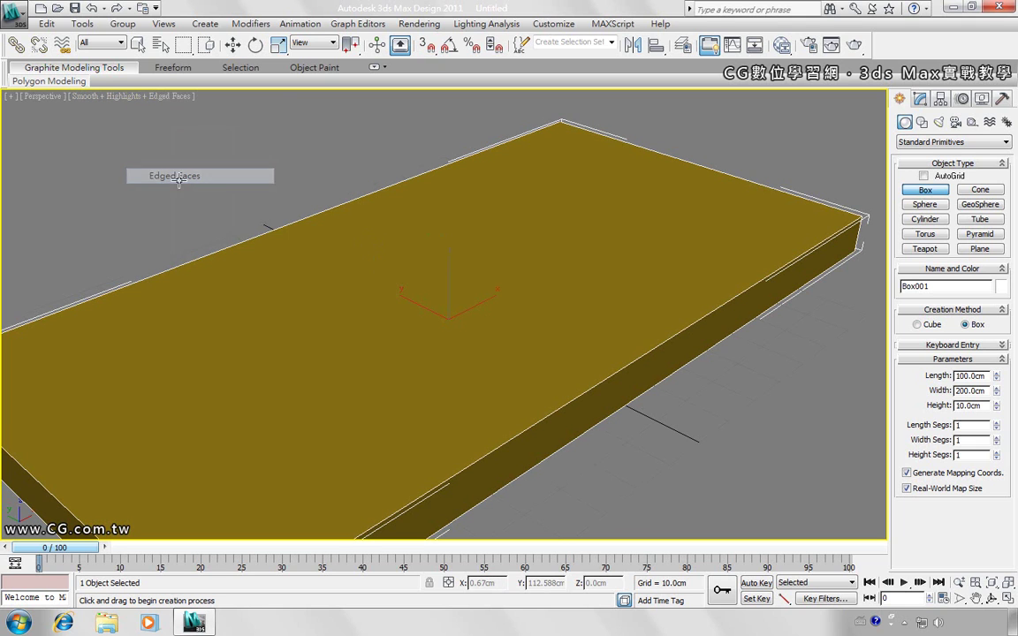
left_click(998, 424)
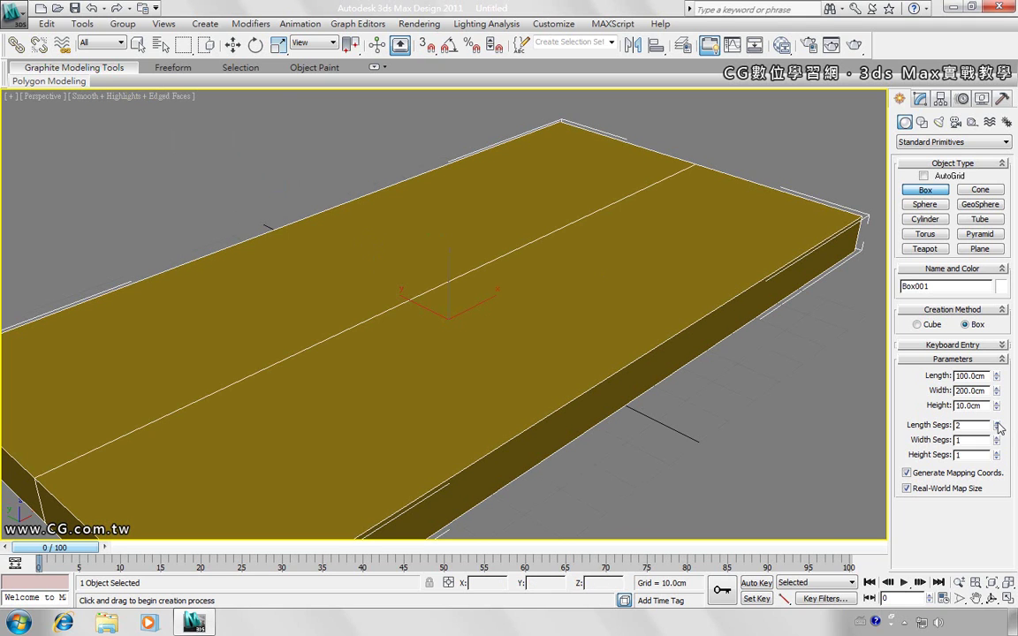
left_click(997, 424)
left_click(997, 424)
left_click(997, 424)
left_click(997, 430)
left_click(997, 430)
left_click(997, 430)
left_click(998, 430)
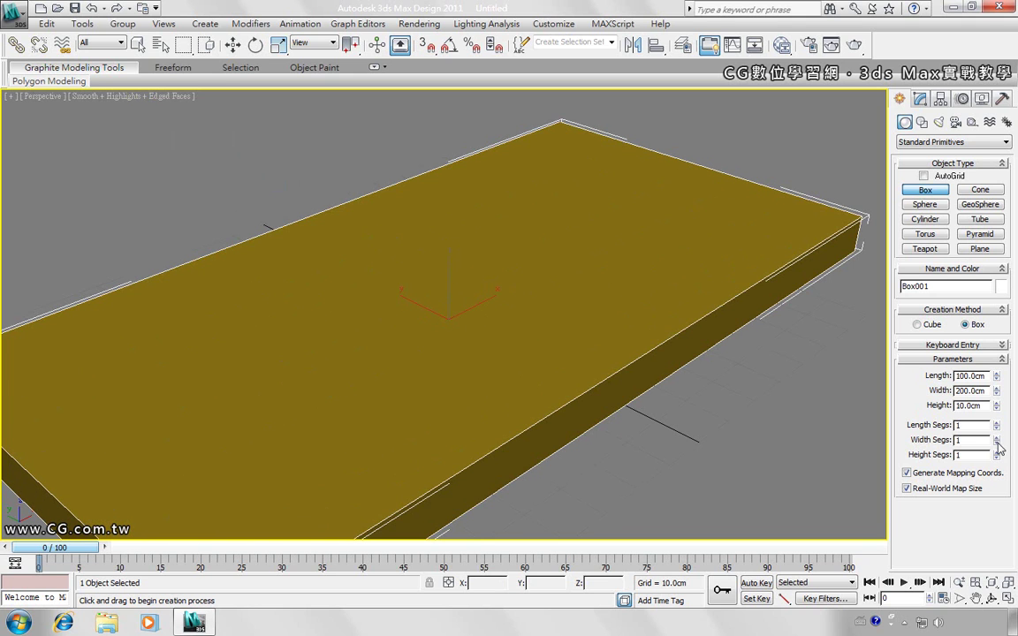
left_click(997, 439)
left_click(997, 440)
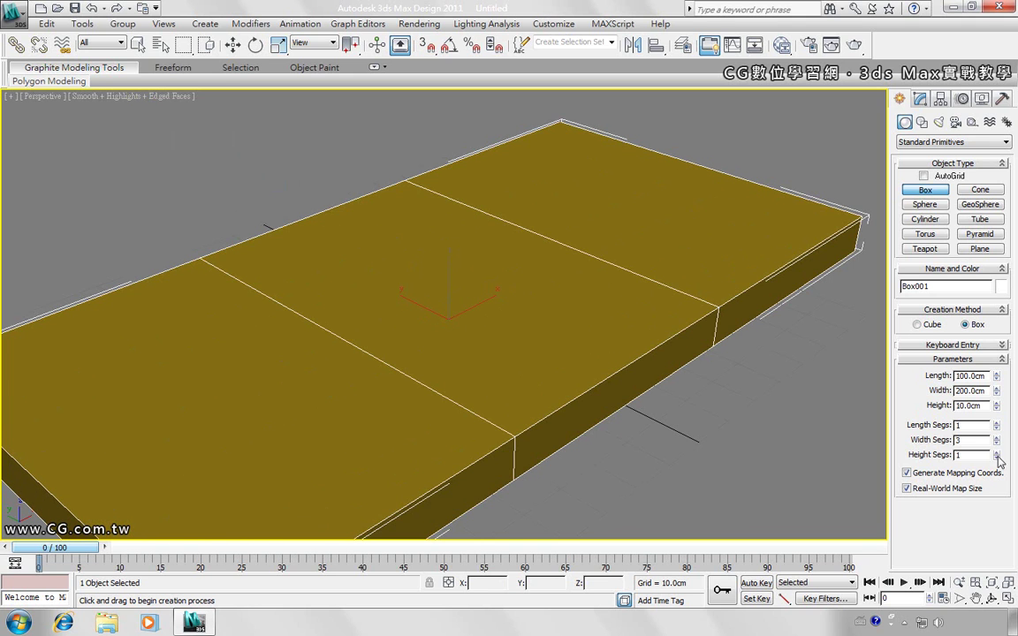
left_click(997, 451)
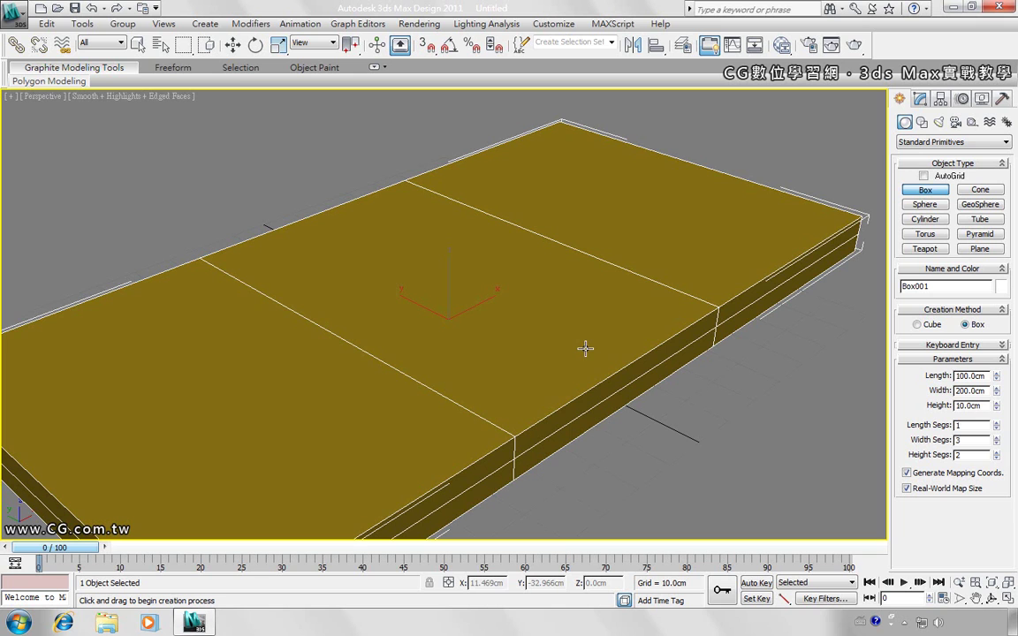
scroll(585, 348, "down", 3)
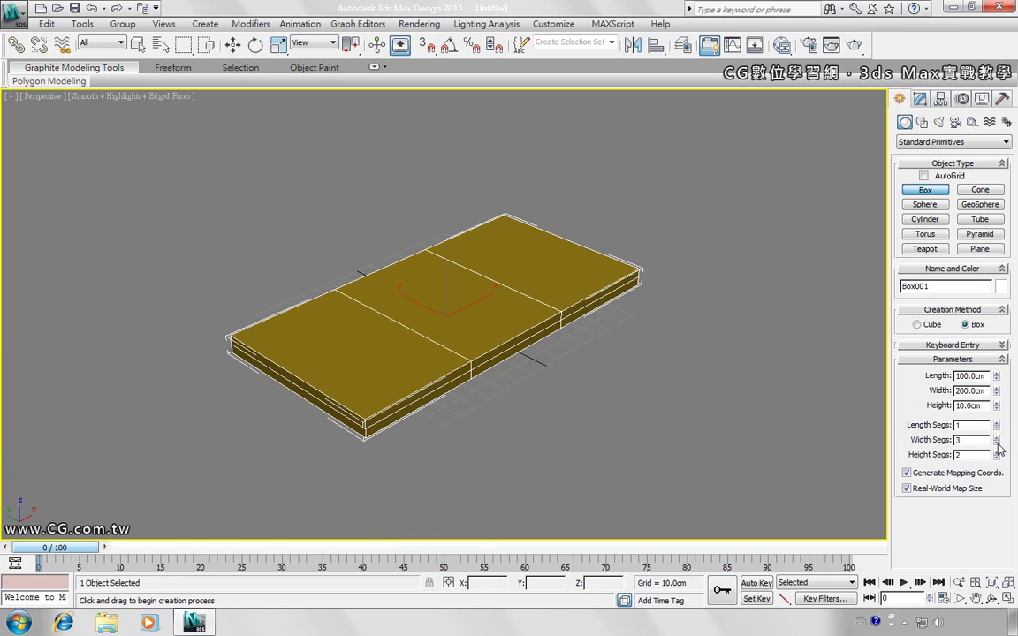
left_click(997, 444)
left_click(997, 444)
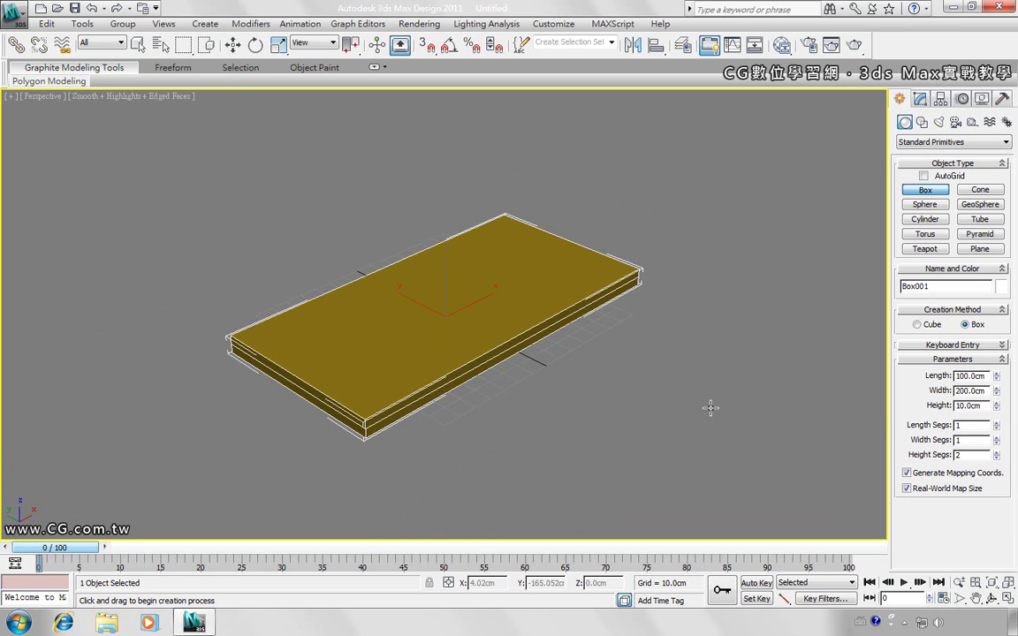
- Reselect the box, set Length and Width Segs to 3, and rename it Table
left_click(137, 45)
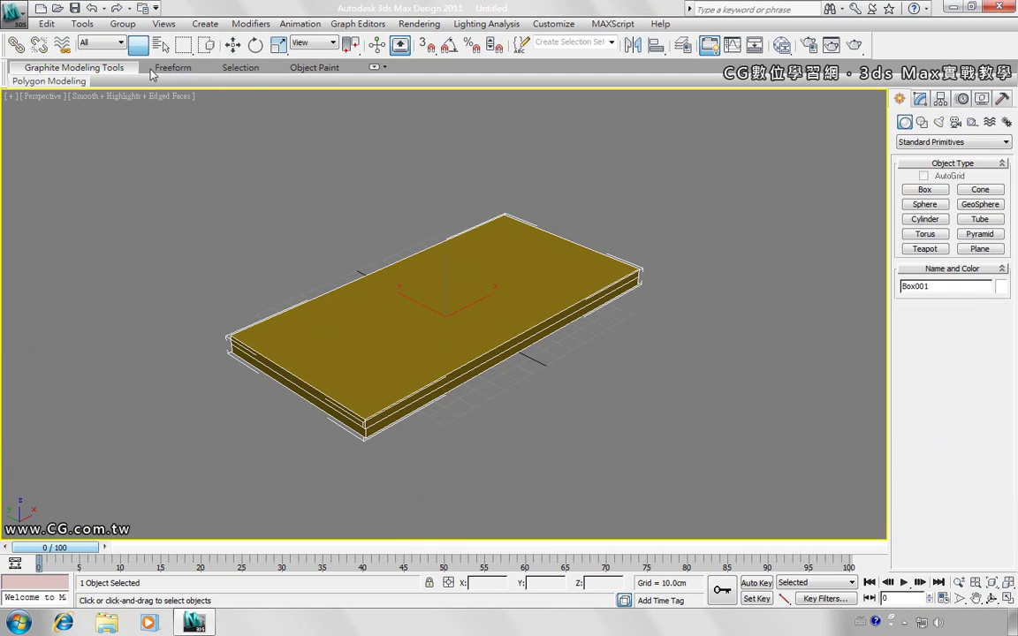
left_click(250, 181)
left_click(512, 283)
left_click(920, 103)
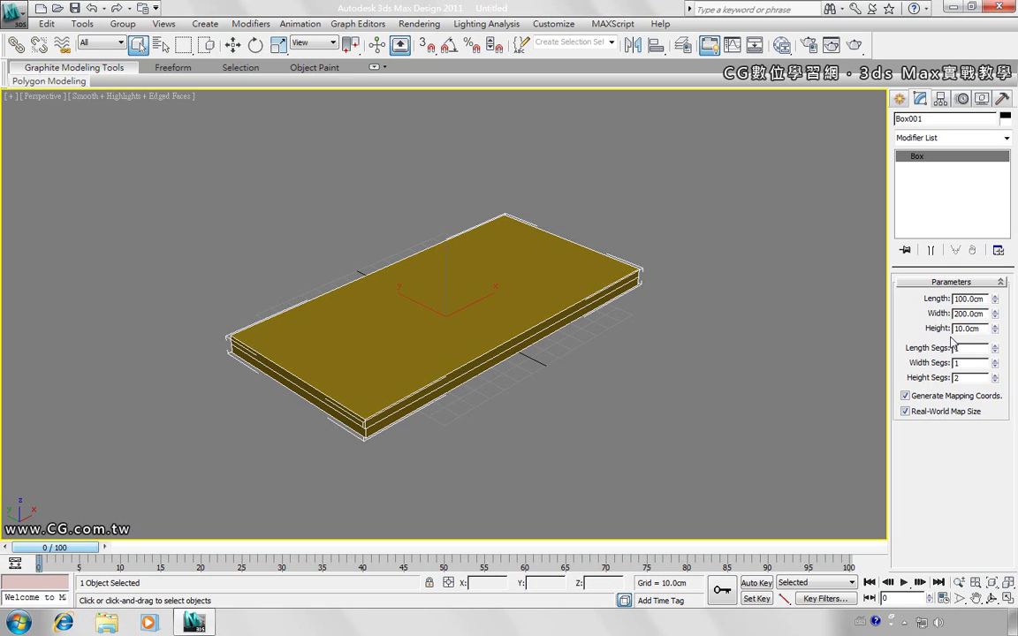
left_click(995, 348)
left_click(995, 348)
left_click(996, 361)
left_click(995, 361)
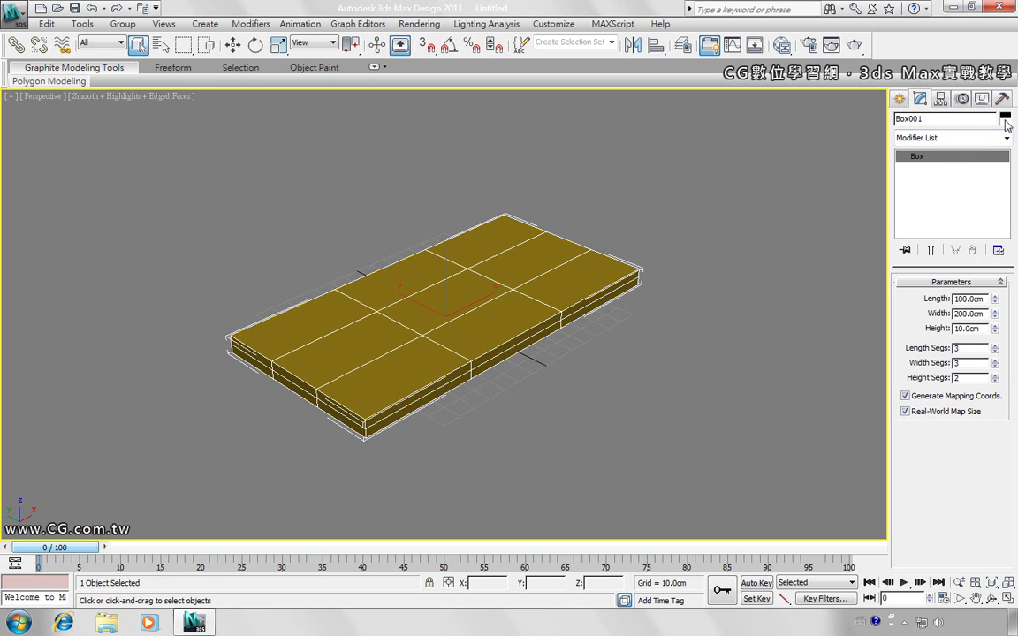
double_click(908, 119)
type("Ta")
- Change the Table's object colour to the lavender basic colour
left_click(1005, 118)
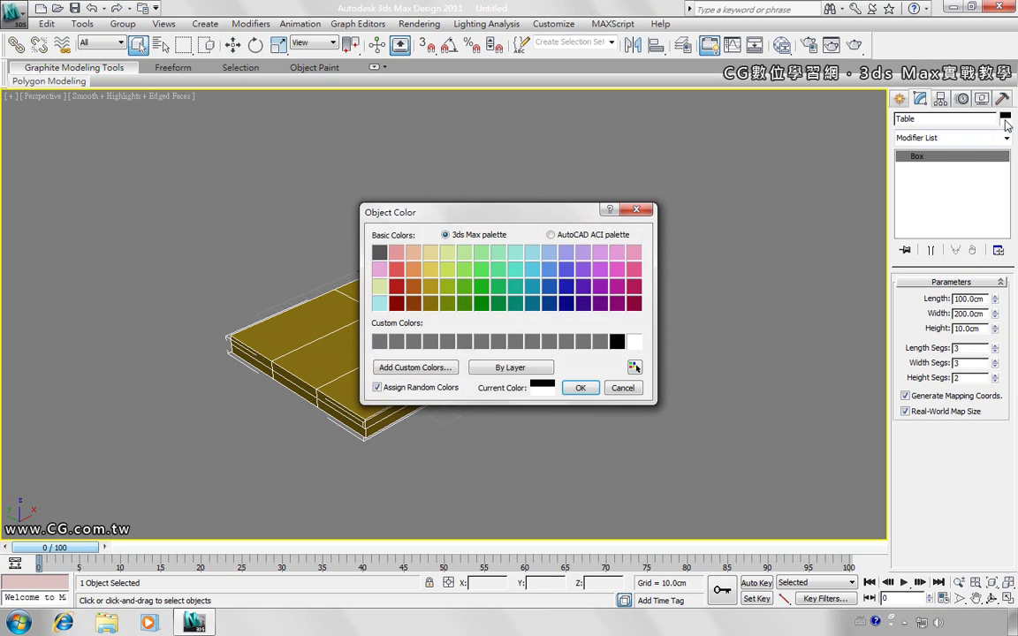
left_click(566, 254)
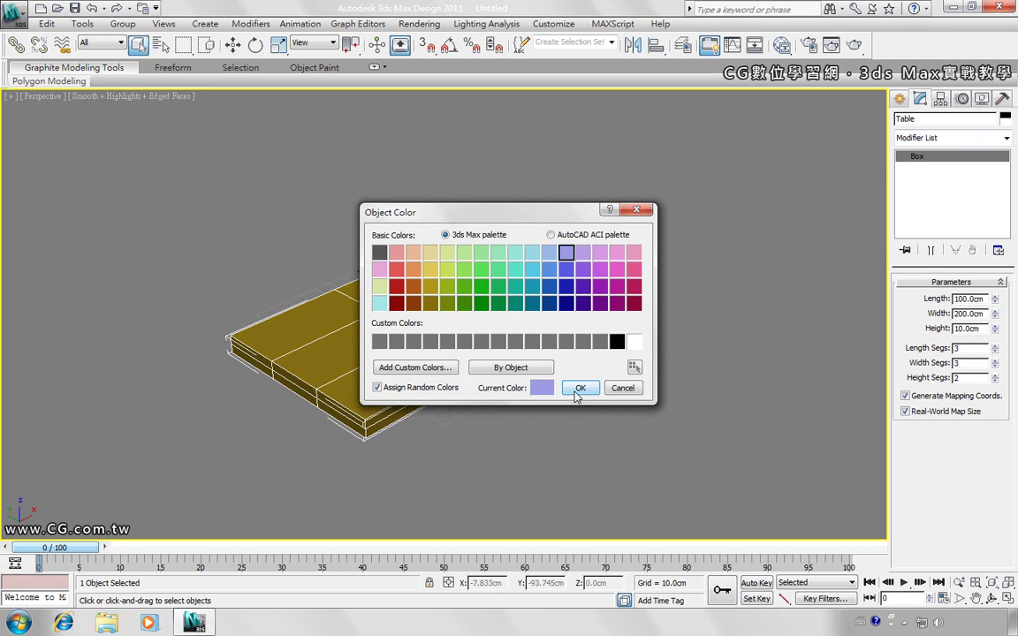
left_click(580, 388)
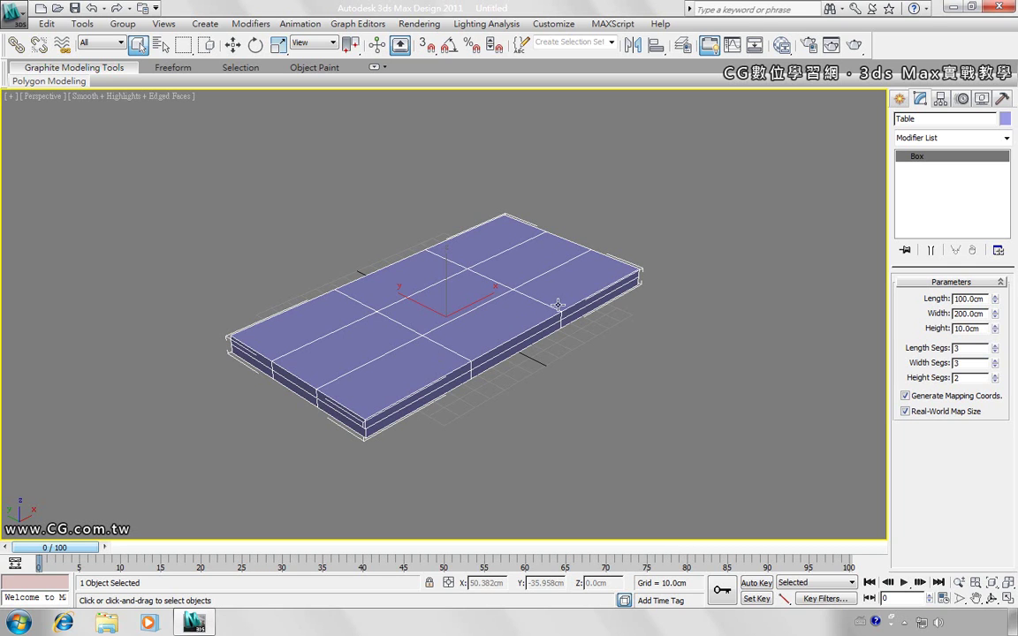
- Convert the Table to an Editable Poly from the right-click quad menu
right_click(601, 279)
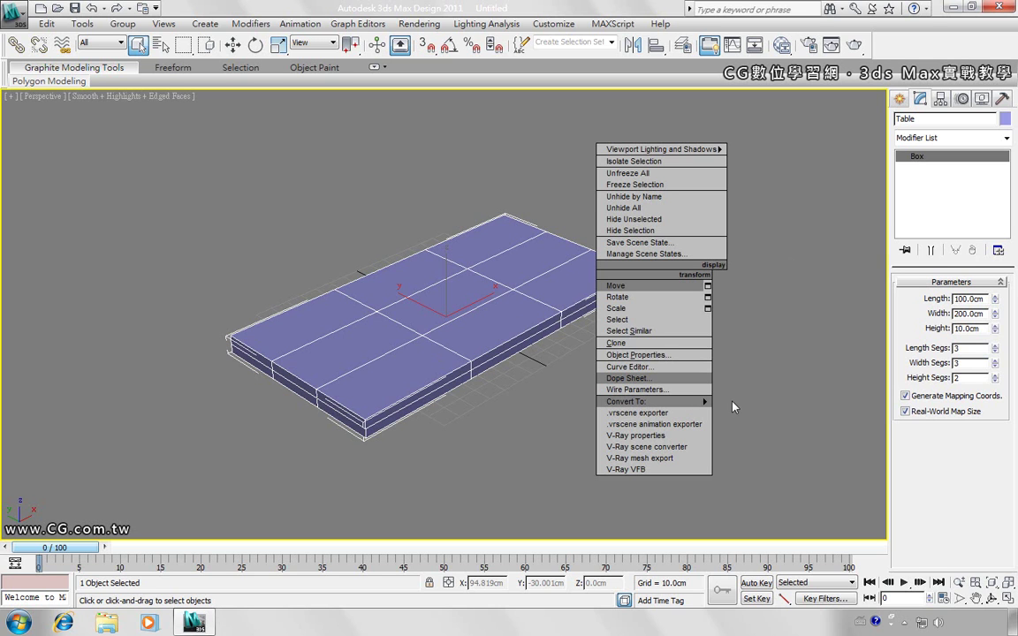
right_click(920, 159)
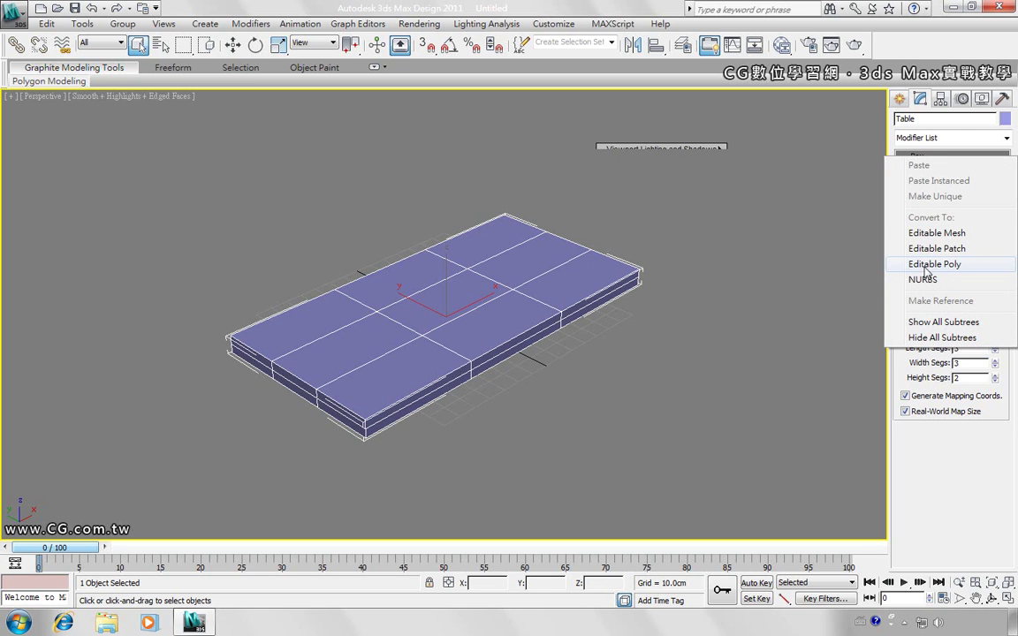
left_click(748, 216)
left_click(602, 272)
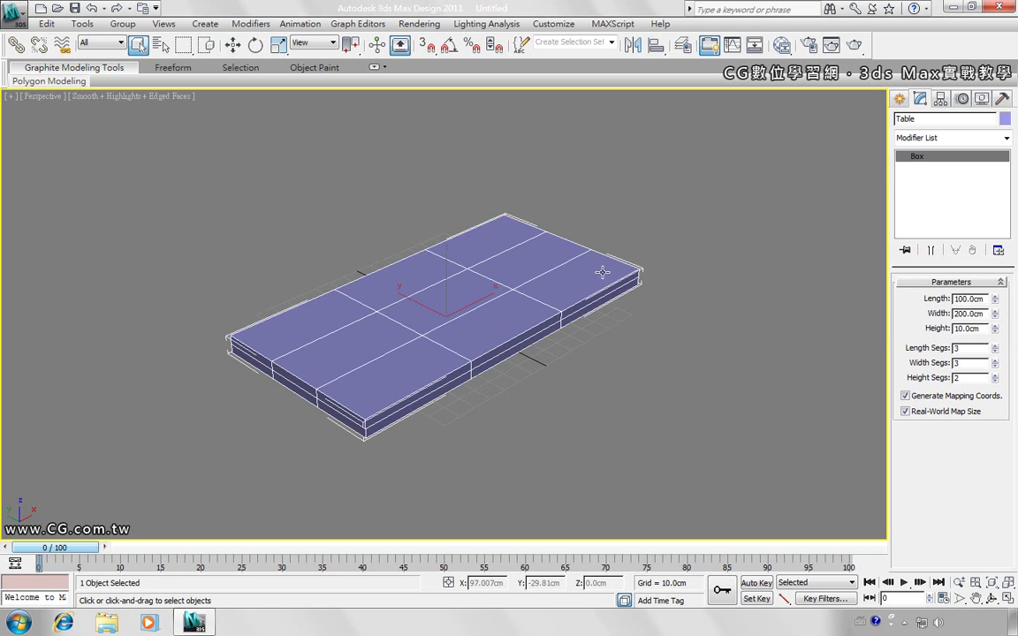
right_click(602, 272)
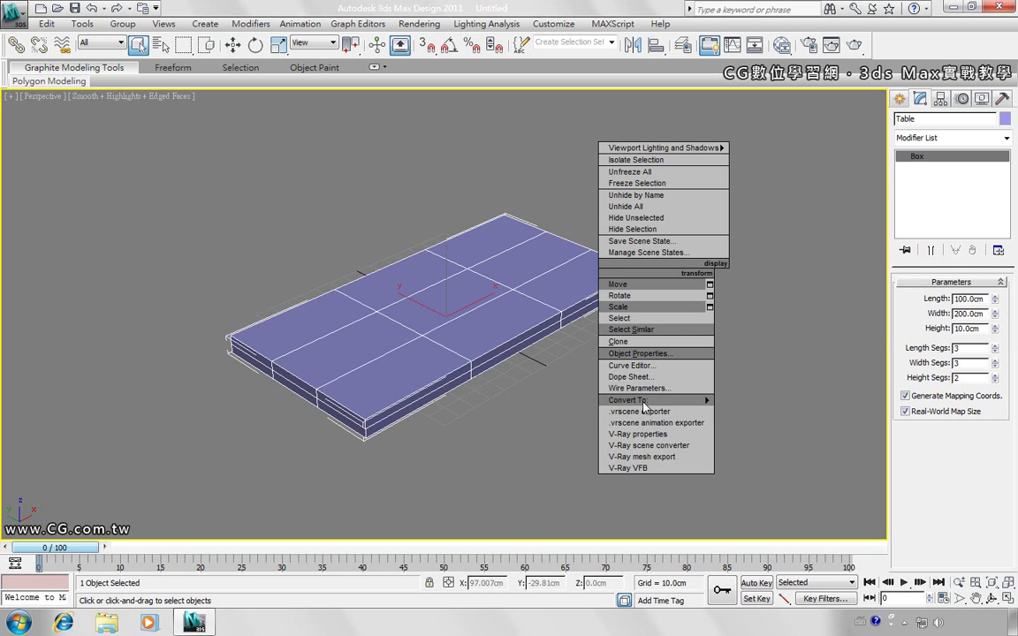
mouse_move(655, 401)
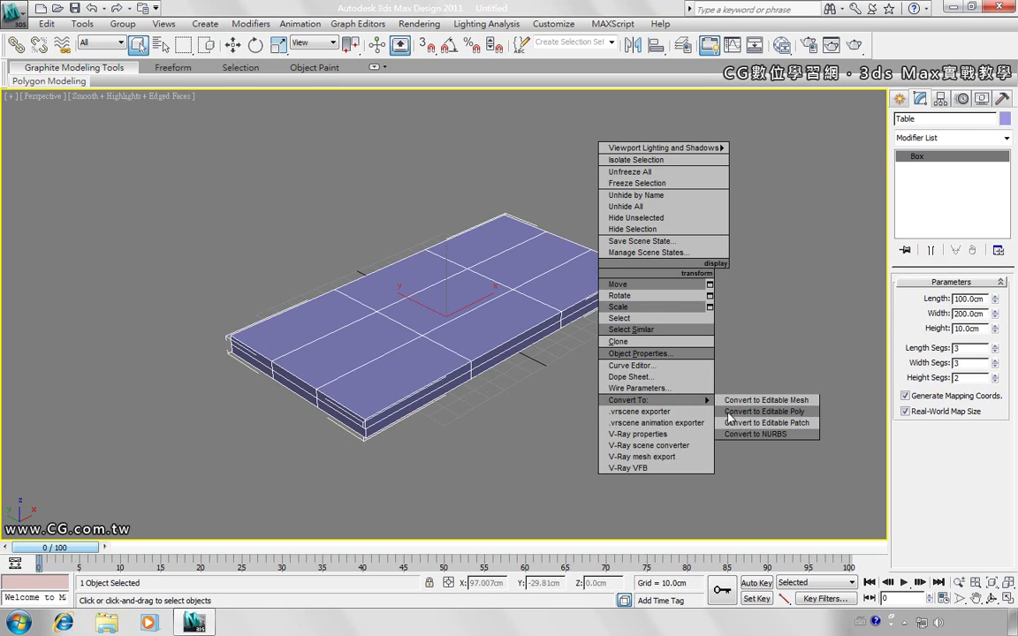
left_click(810, 416)
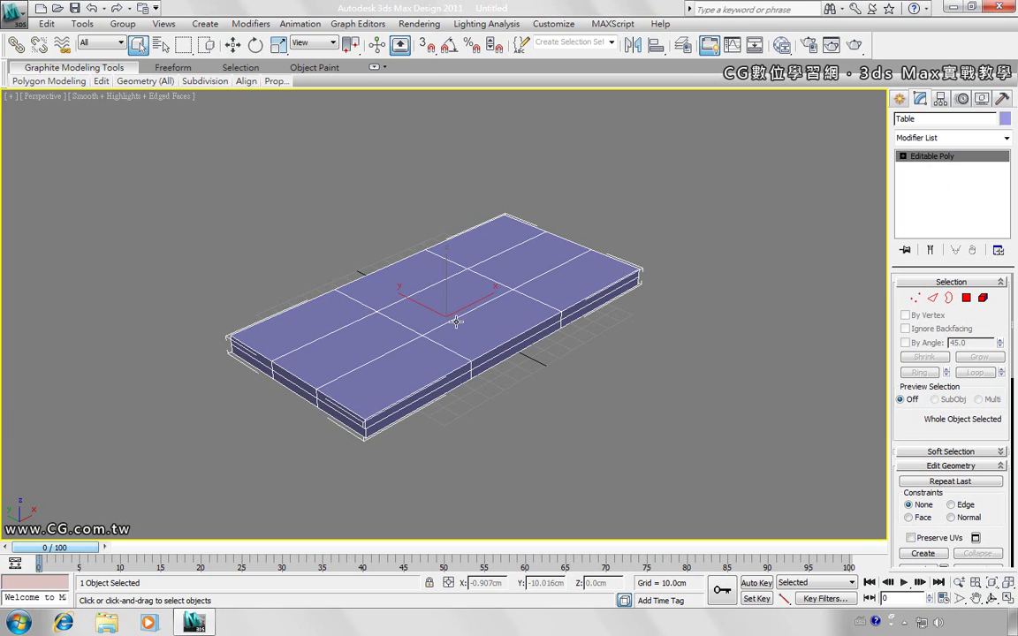
- Place the Table at absolute X 0, Y 0, Z 120 using Move Transform Type-In
left_click(233, 44)
mouse_move(437, 302)
left_mouse_down()
mouse_move(405, 281)
mouse_move(415, 290)
left_mouse_up()
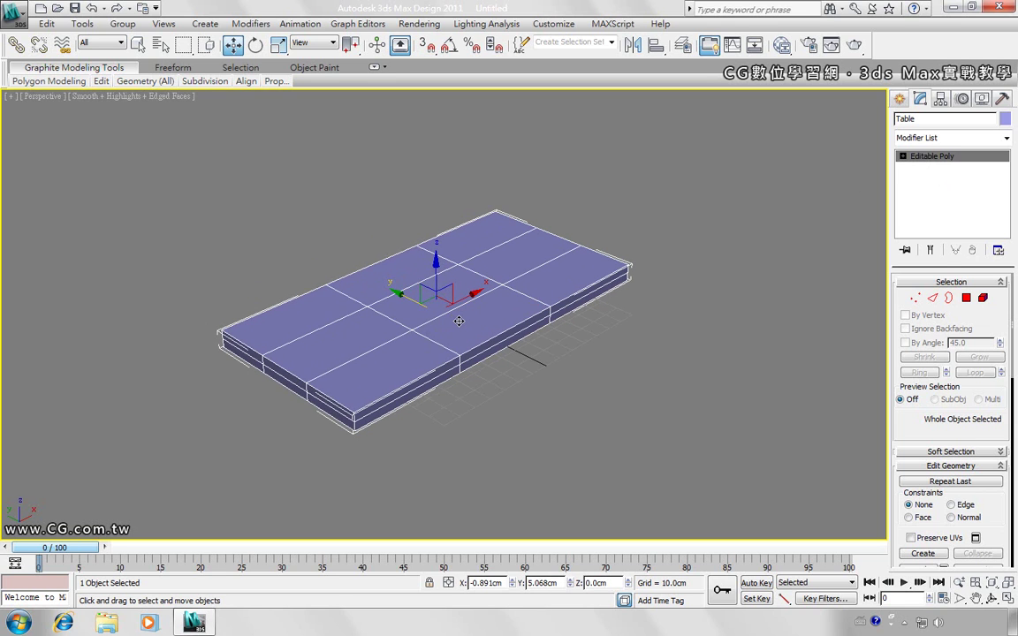
right_click(234, 46)
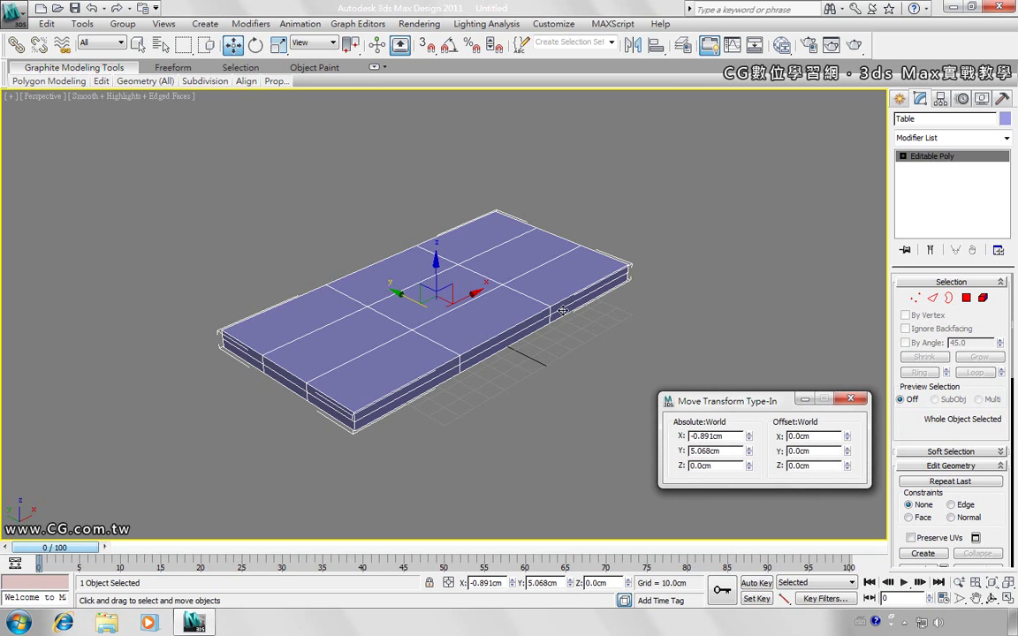
right_click(749, 435)
right_click(748, 452)
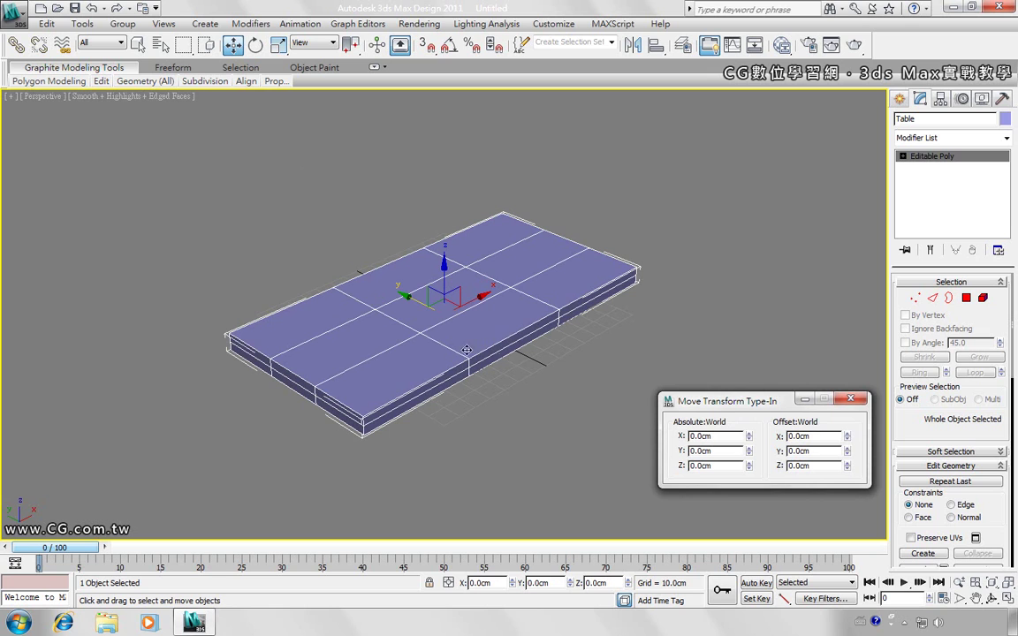
double_click(702, 469)
type("120")
key("Return")
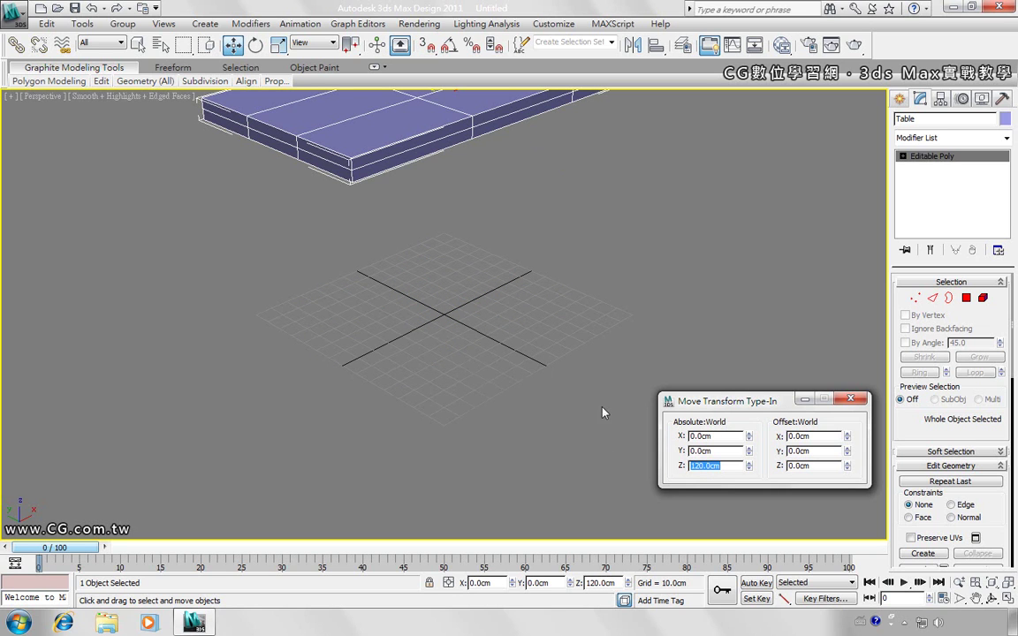
- Apply Z offsets of -20 and then 20 cm to the Table, and pan the view
double_click(790, 466)
type("-2")
key("Return")
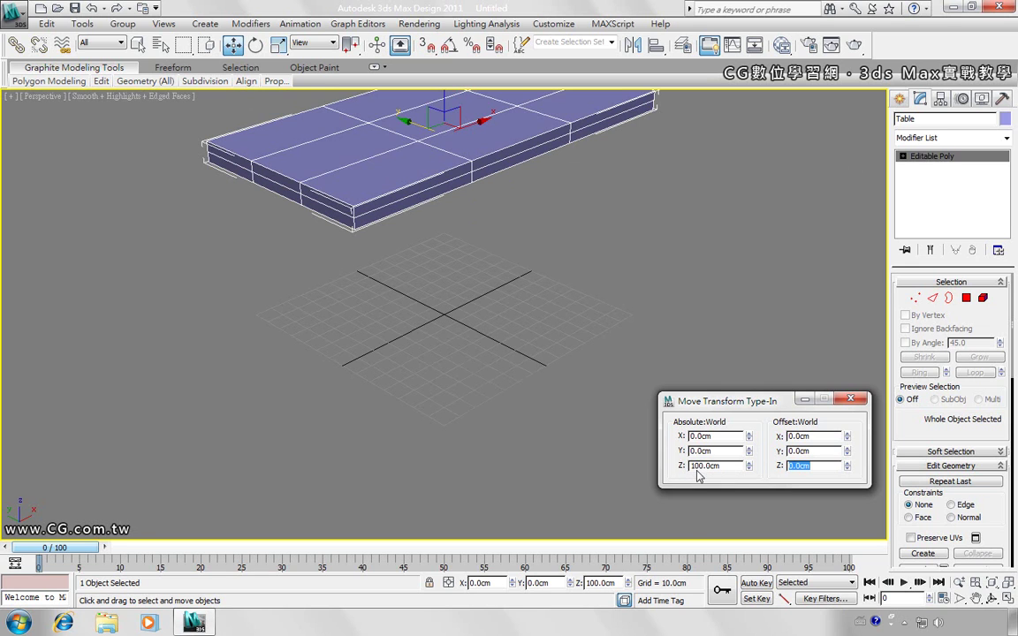
left_click_drag(800, 466, 790, 470)
type("-2")
key("Return")
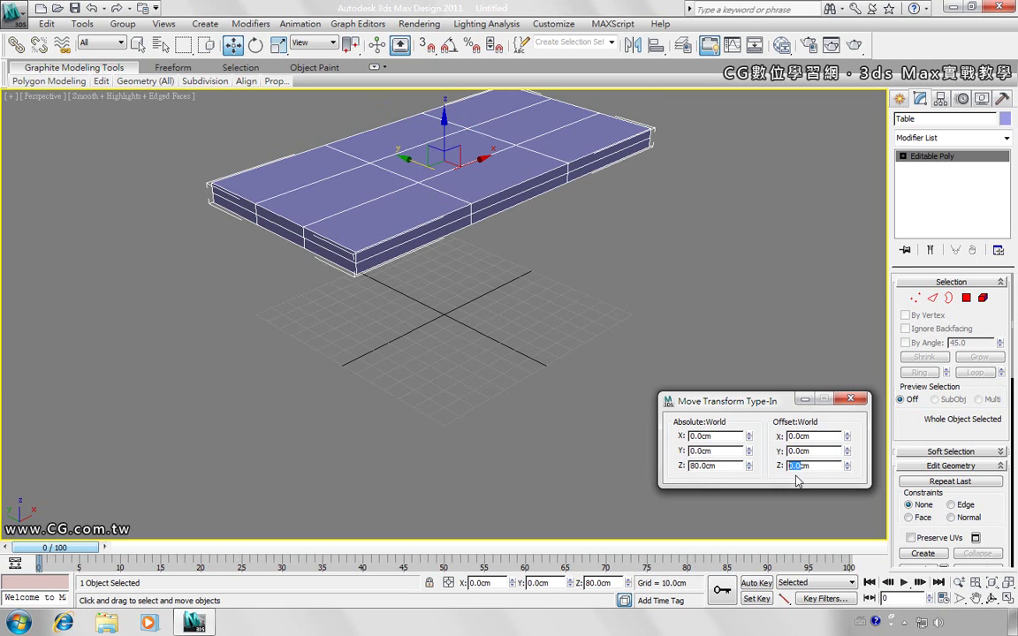
type("20")
key("Return")
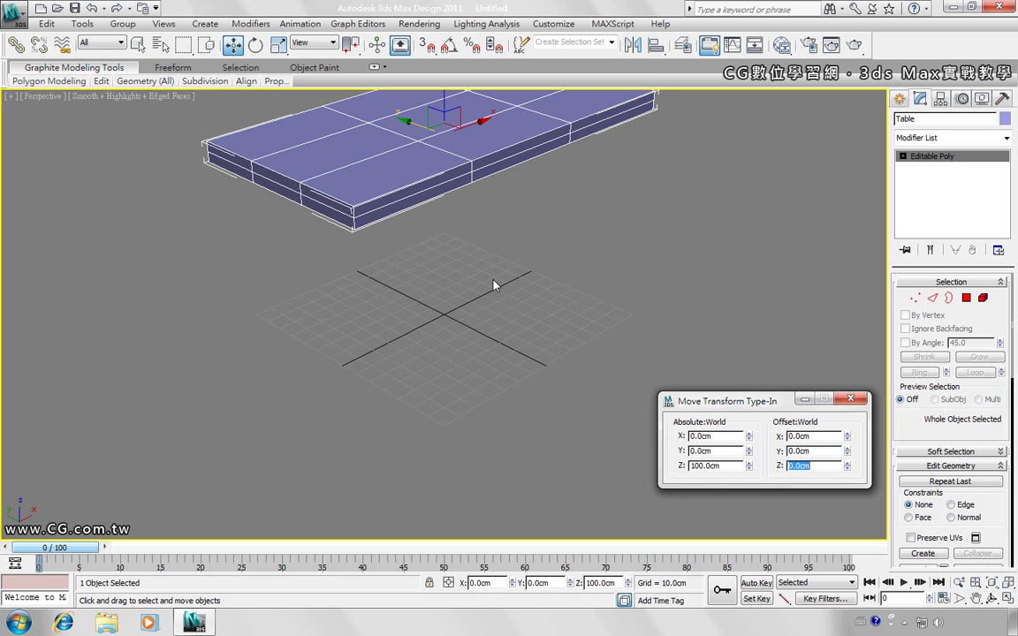
mouse_move(493, 279)
middle_mouse_down()
mouse_move(475, 291)
mouse_move(468, 315)
mouse_move(500, 332)
mouse_move(462, 321)
mouse_move(473, 386)
mouse_move(566, 337)
mouse_move(491, 350)
mouse_move(527, 358)
mouse_move(549, 384)
mouse_move(477, 346)
mouse_move(410, 382)
mouse_move(591, 311)
mouse_move(566, 357)
mouse_move(476, 395)
mouse_move(410, 395)
mouse_move(505, 389)
mouse_move(411, 390)
mouse_move(435, 382)
middle_mouse_up()
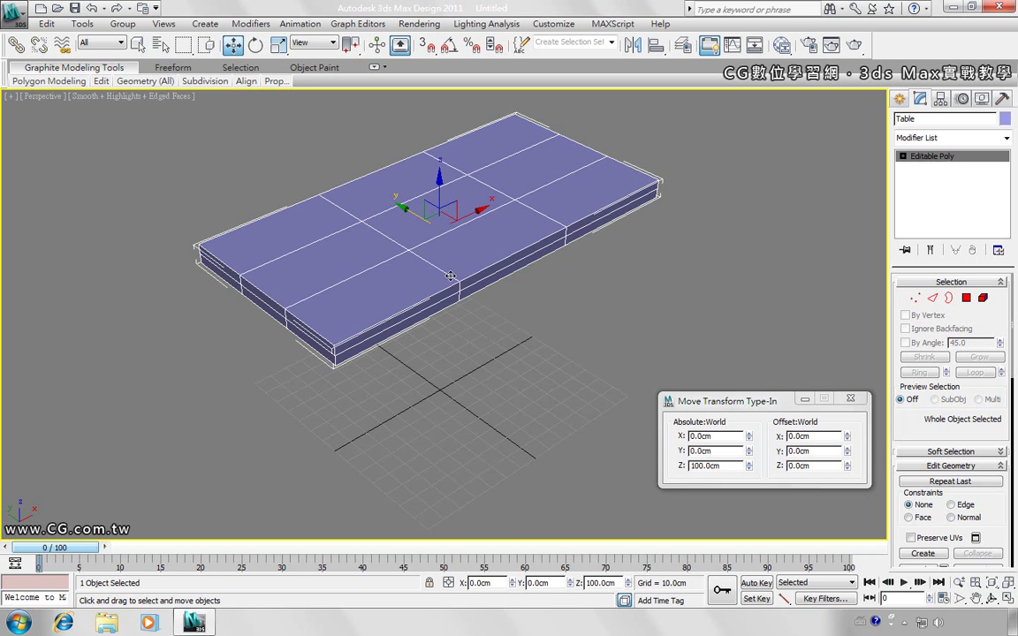
- Close the Move Type-In and visit the Vertex, Edge, Border, Polygon and Element levels in the stack
left_click(851, 399)
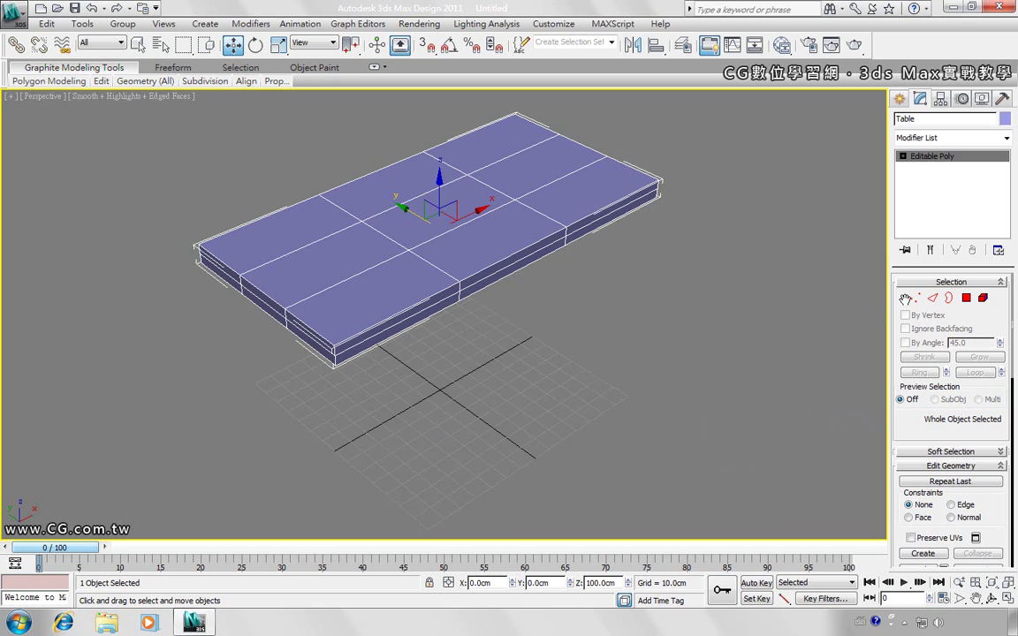
left_click(914, 300)
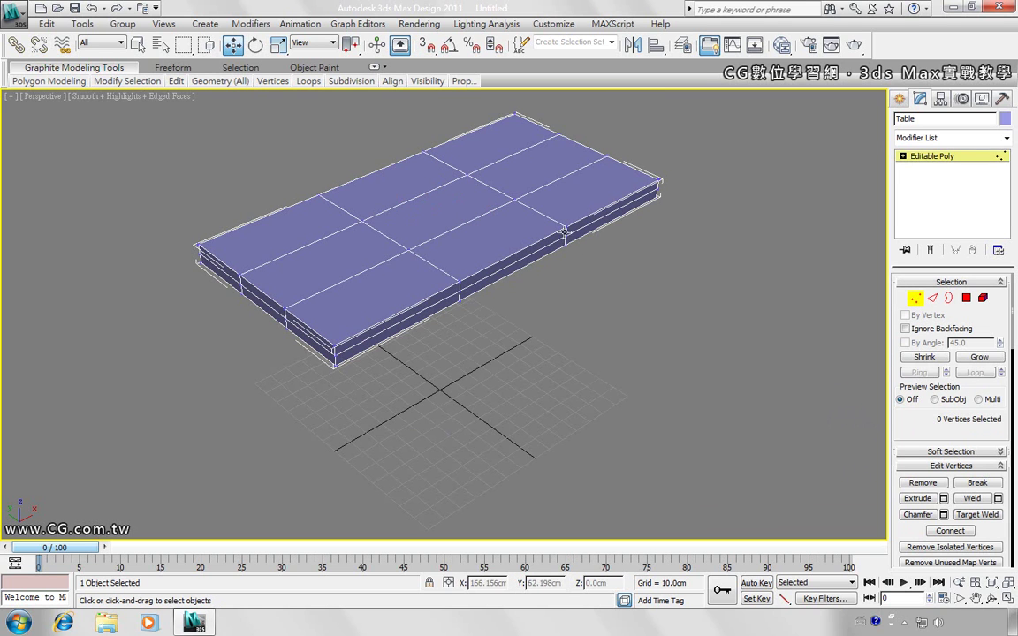
left_click(904, 157)
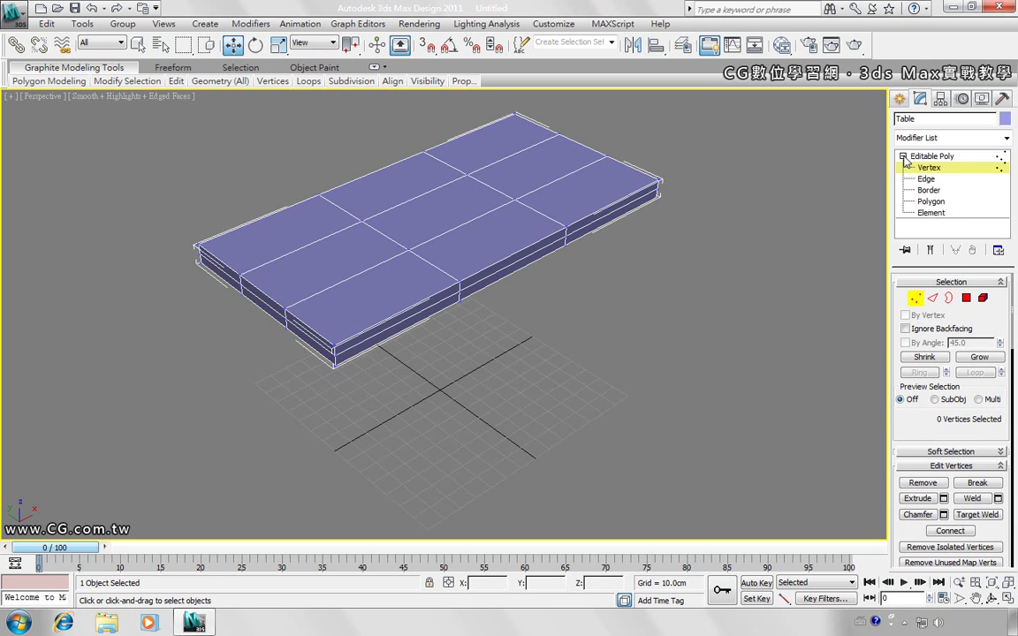
left_click(903, 156)
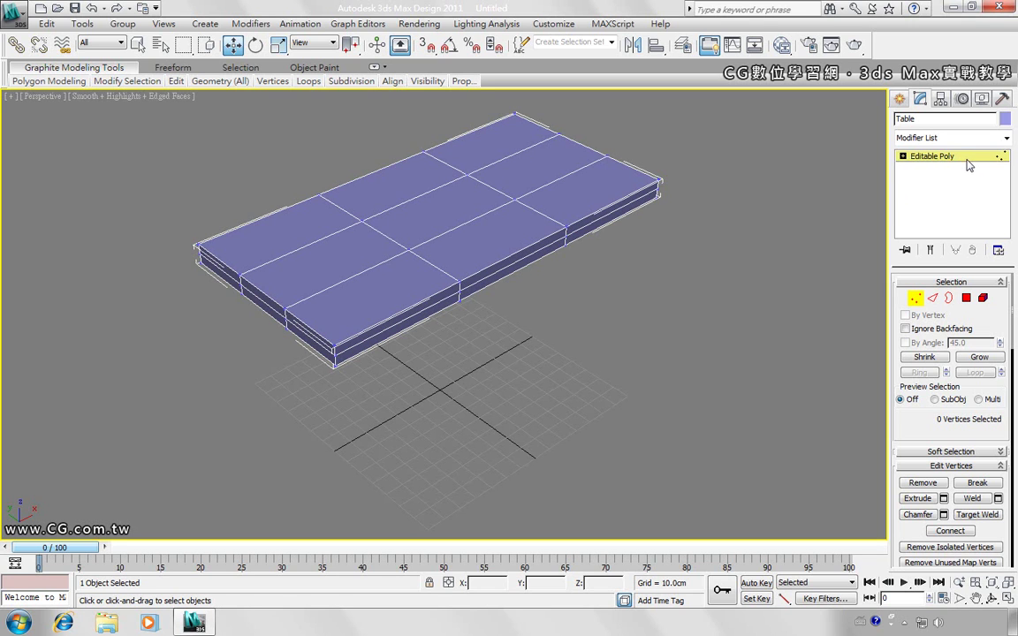
left_click(903, 157)
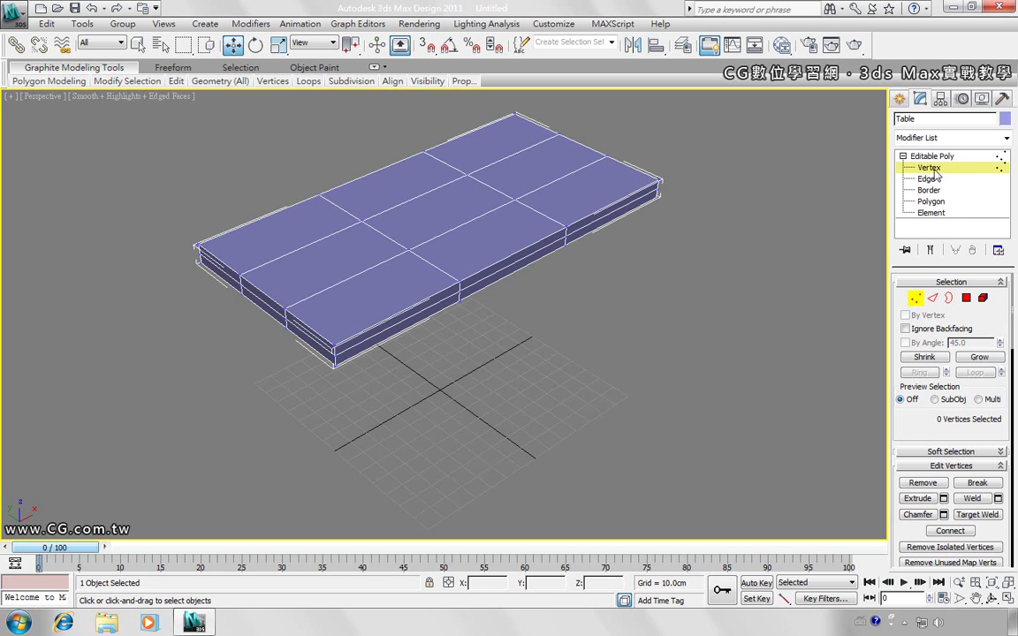
left_click(945, 180)
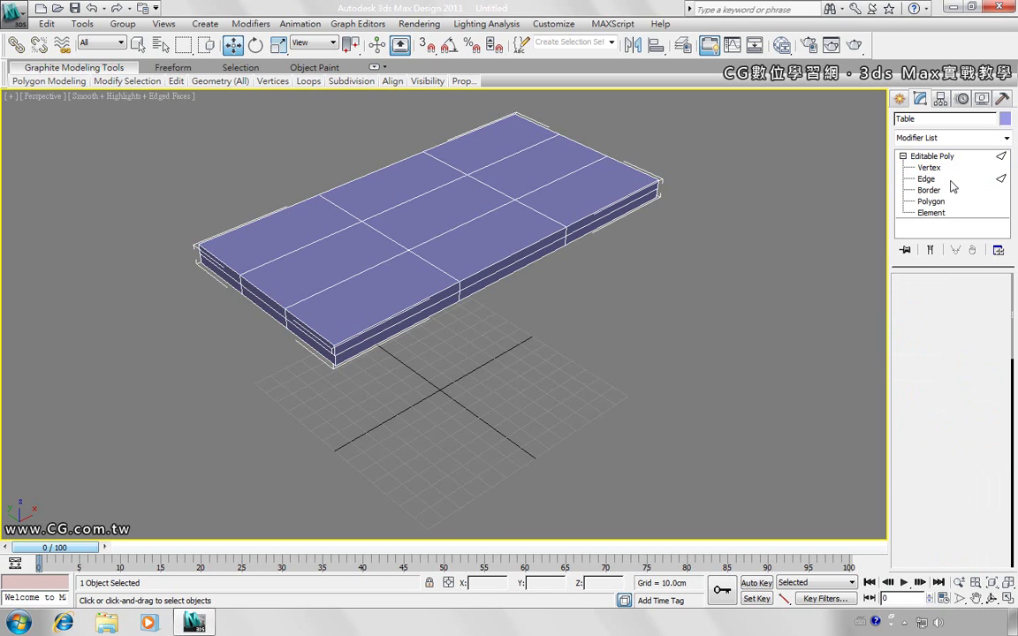
left_click(955, 191)
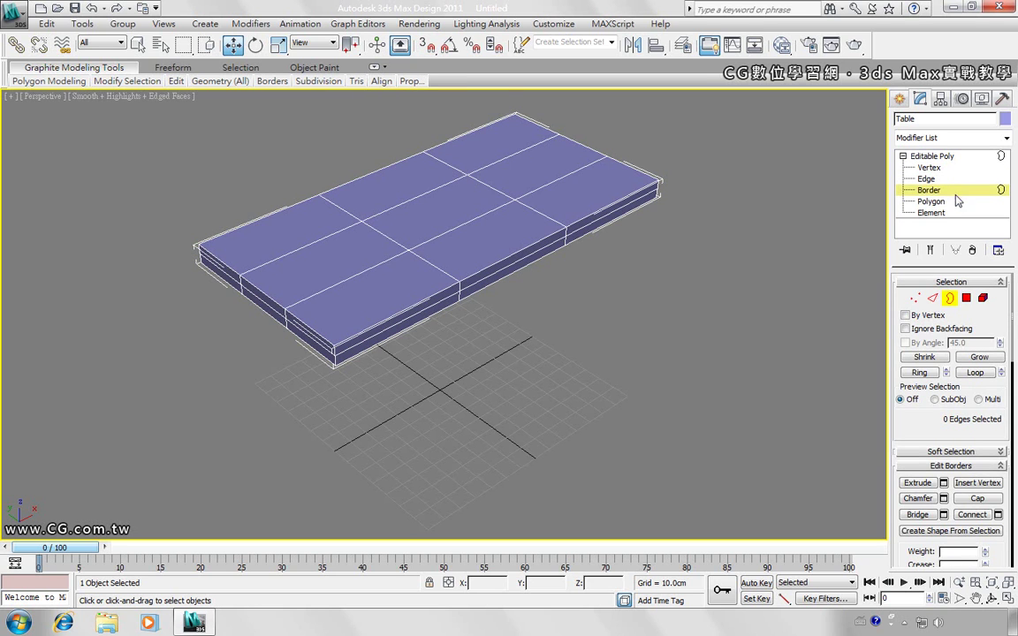
left_click(957, 202)
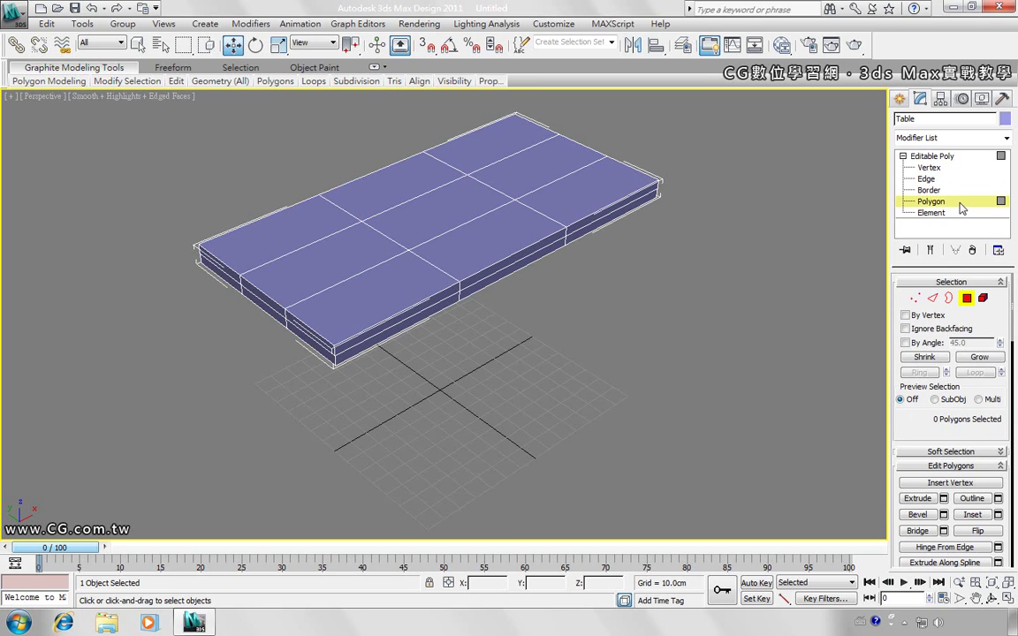
left_click(960, 215)
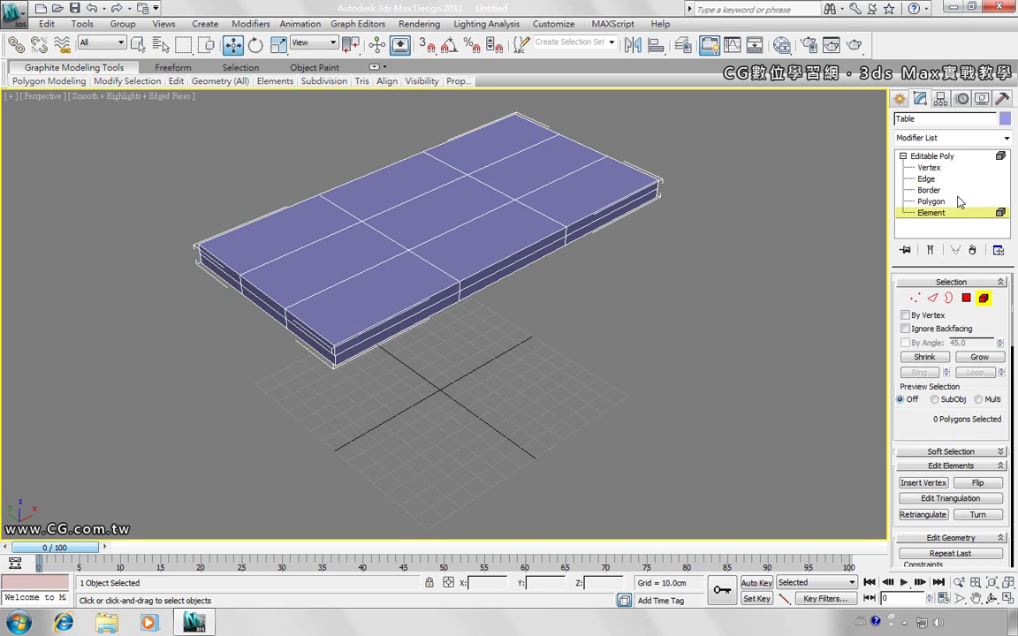
- Cycle the sub-object levels with keys 1 to 5, then return to Vertex level
key("1")
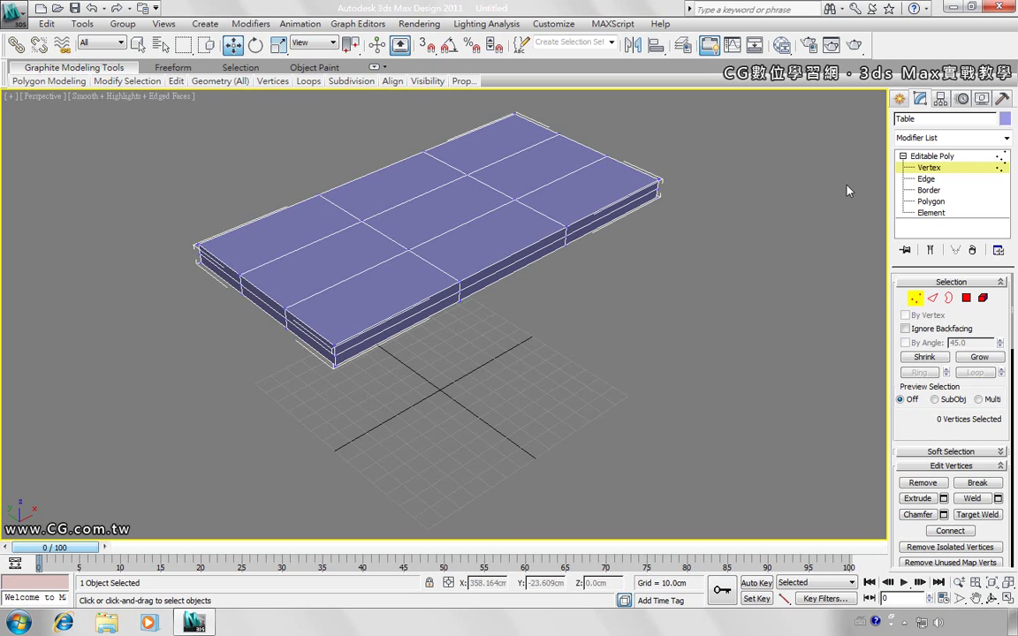
key("2")
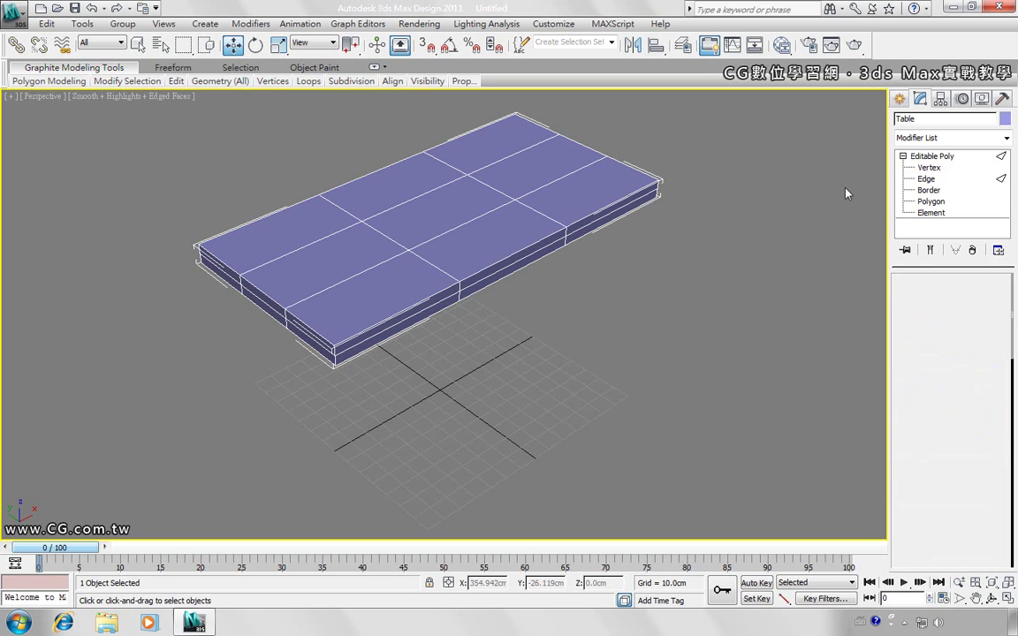
key("3")
key("4")
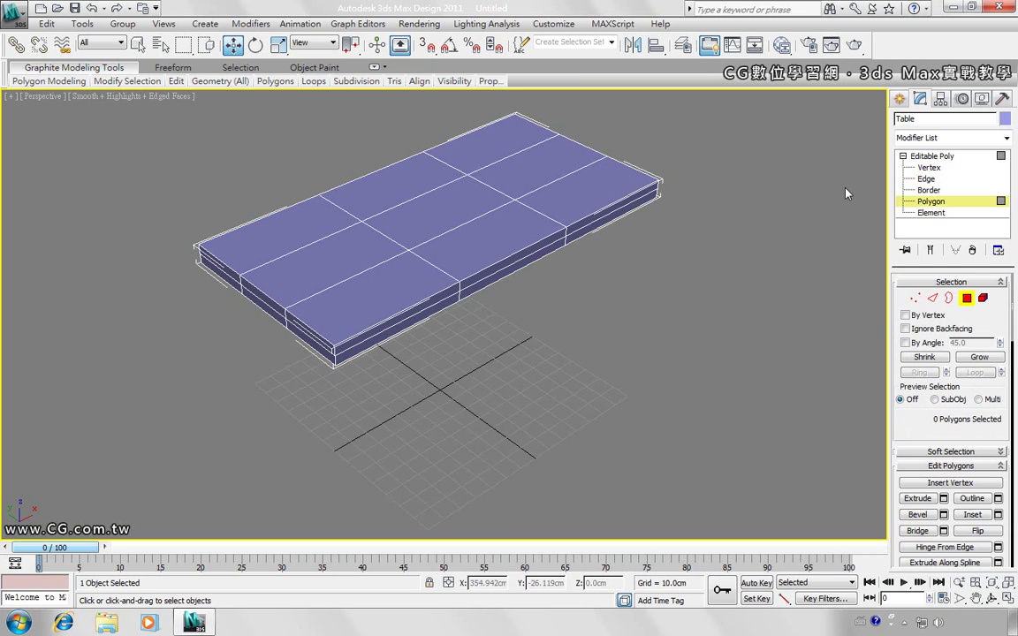
key("5")
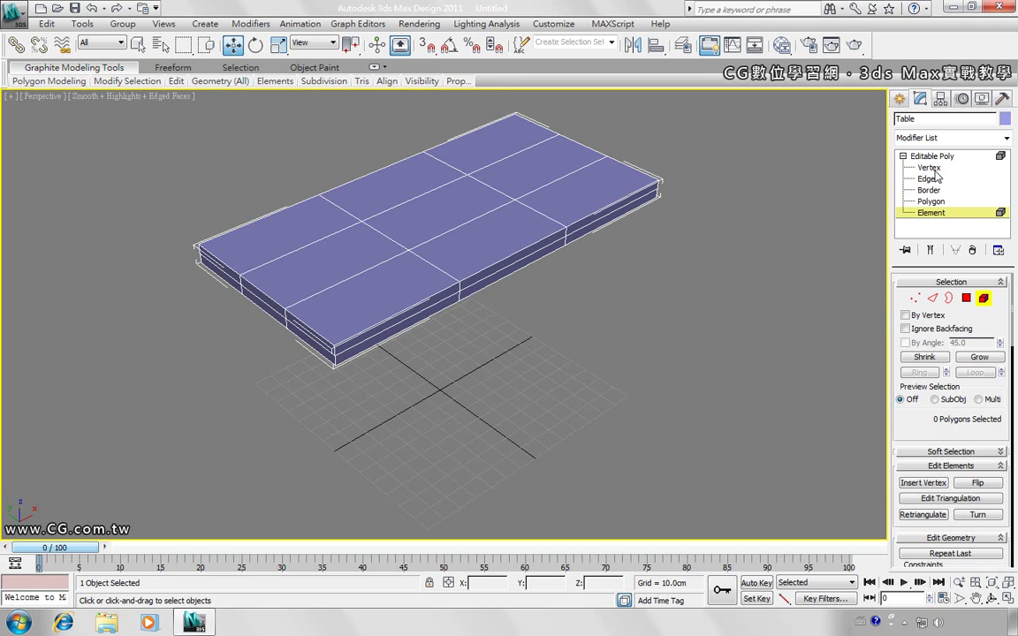
left_click(935, 171)
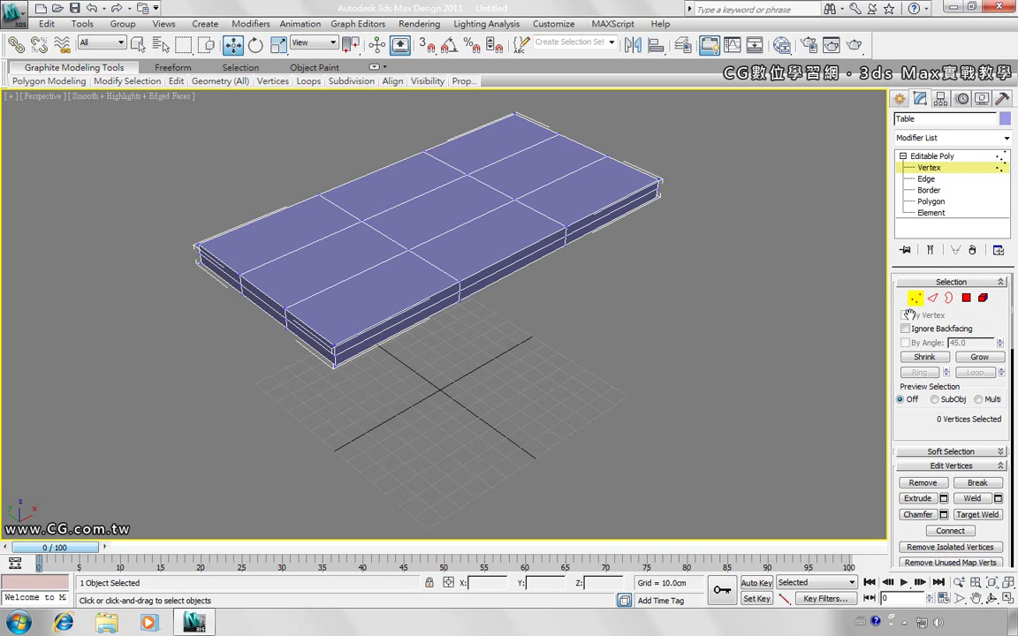
- Region-select the three vertices at the Table's right corner, then exit Vertex mode
mouse_move(695, 159)
left_mouse_down()
mouse_move(639, 239)
mouse_move(651, 206)
left_mouse_up()
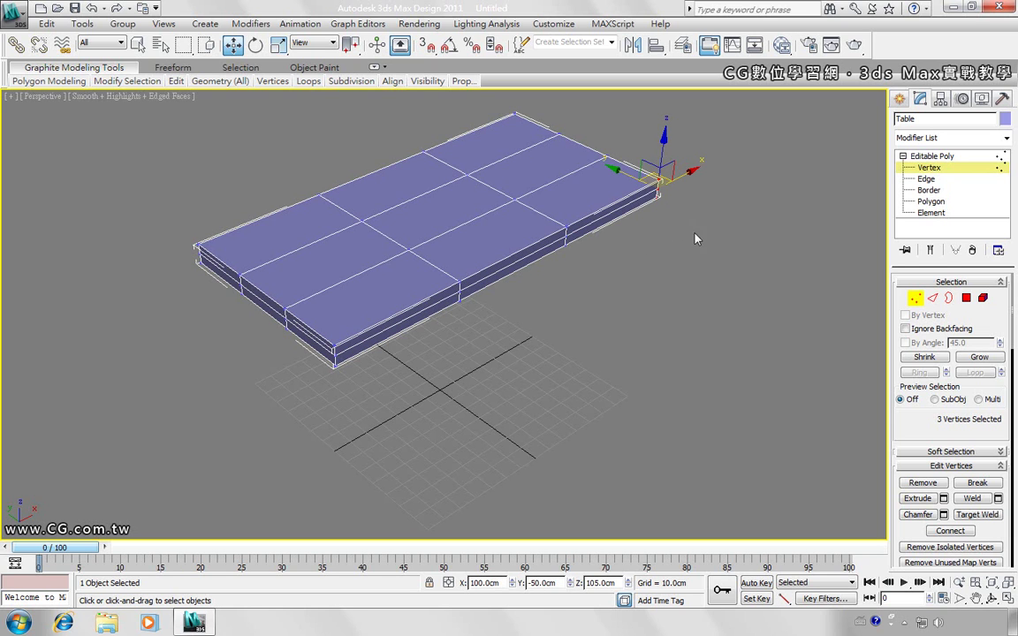
left_click_drag(693, 232, 624, 144)
left_click(915, 298)
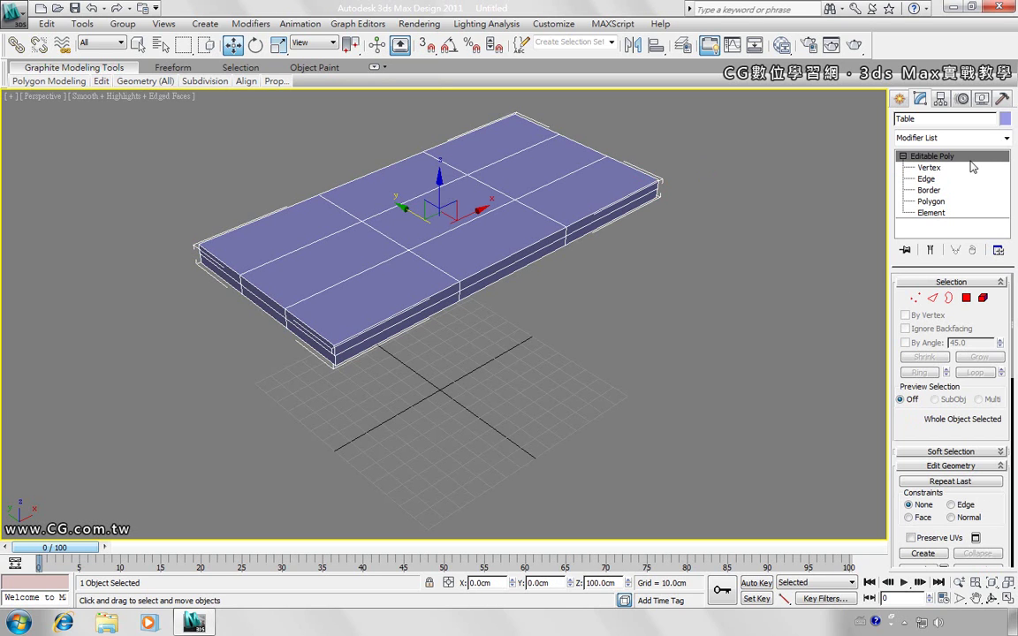
- Create a light-green box beside the Table, then select the Table again with Select and Move
left_click(900, 100)
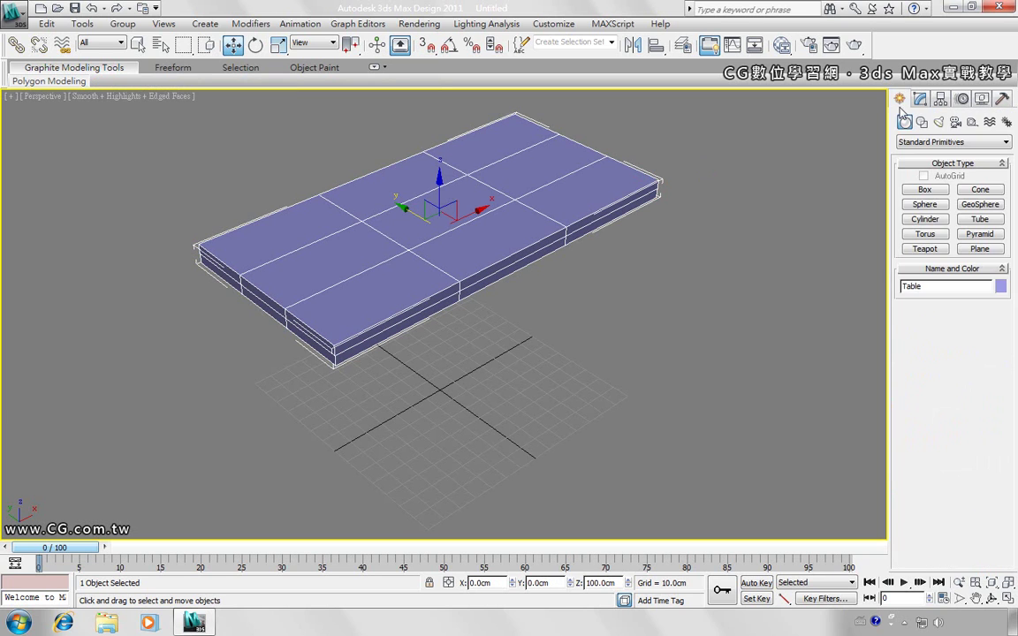
left_click(922, 191)
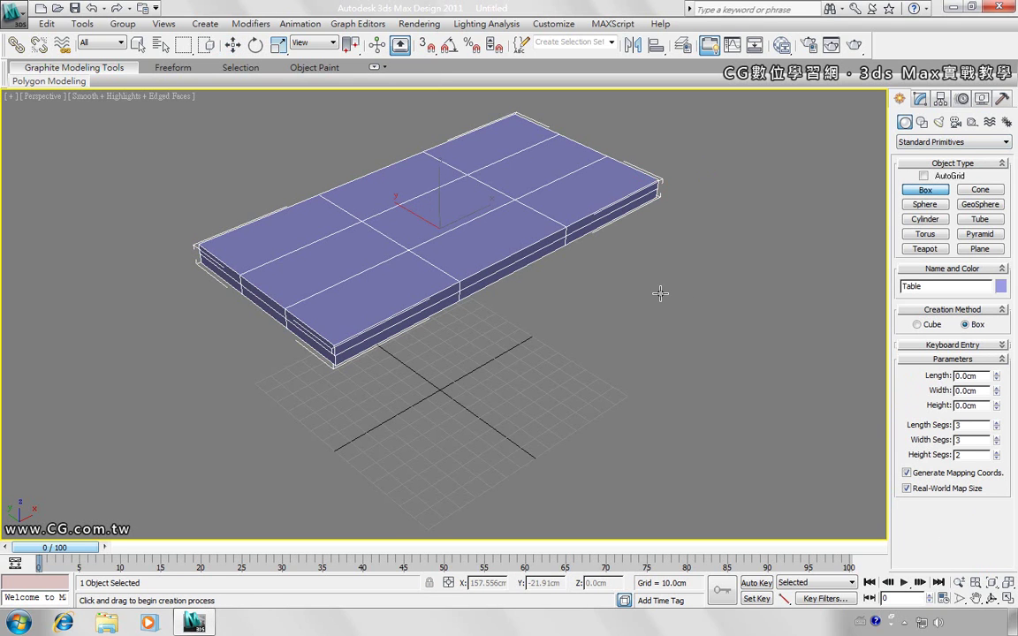
left_click_drag(652, 288, 704, 282)
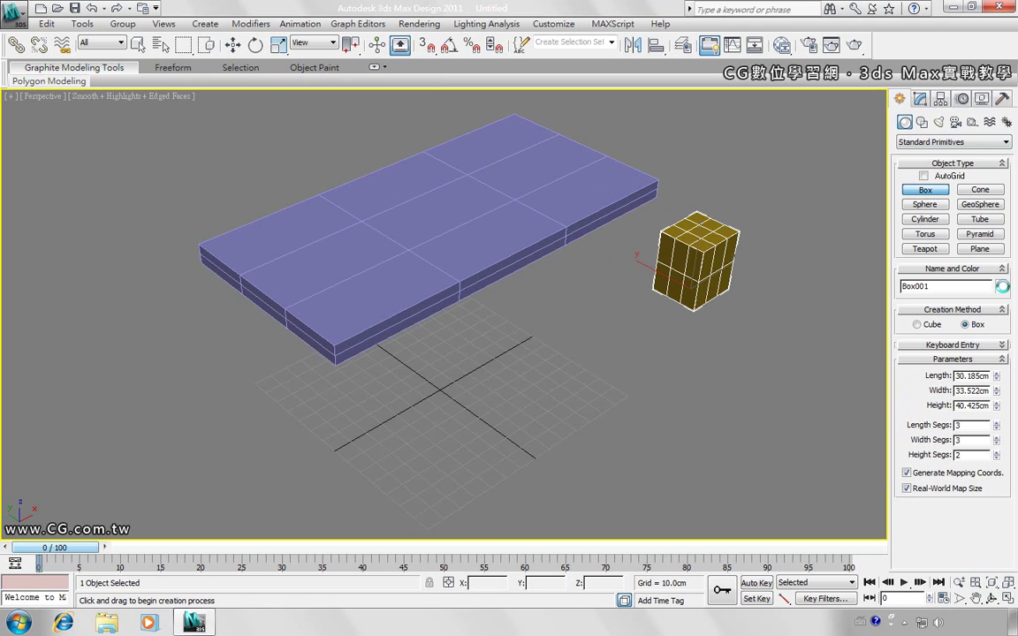
left_click(1002, 287)
left_click(464, 268)
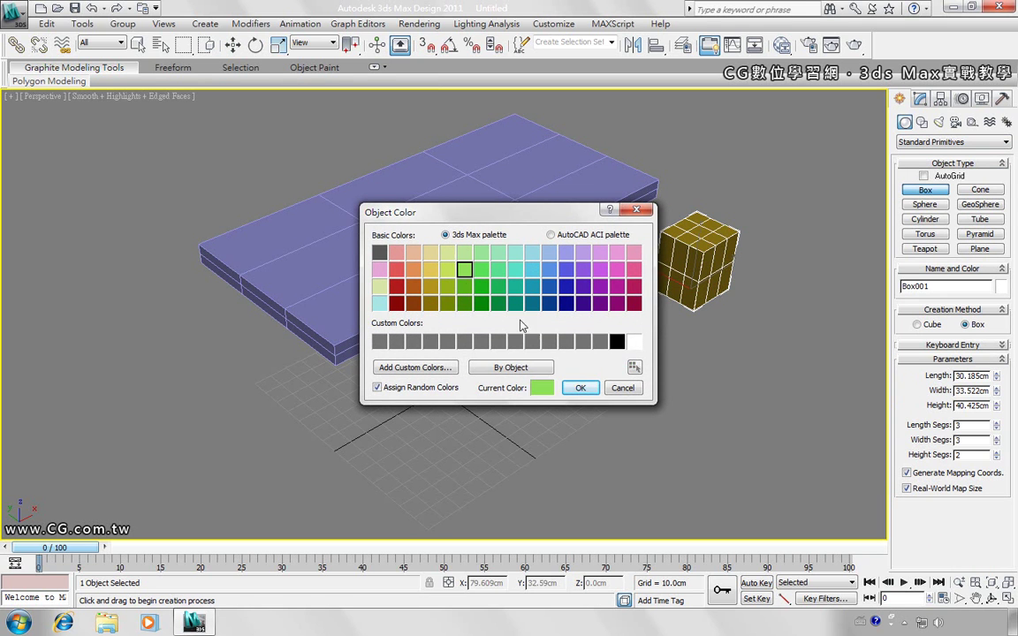
left_click(581, 389)
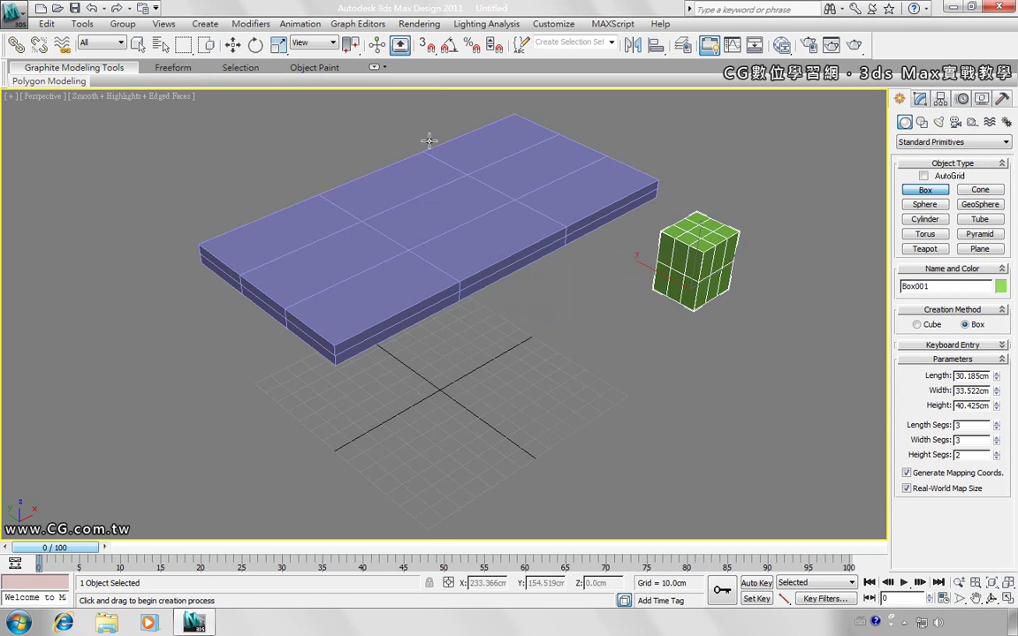
left_click(233, 44)
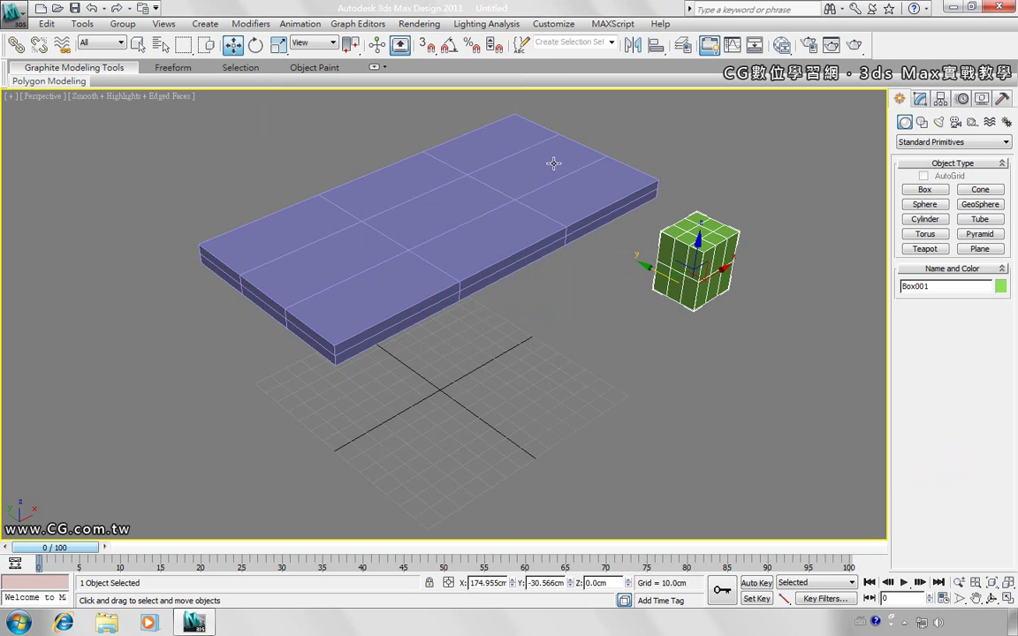
left_click(636, 184)
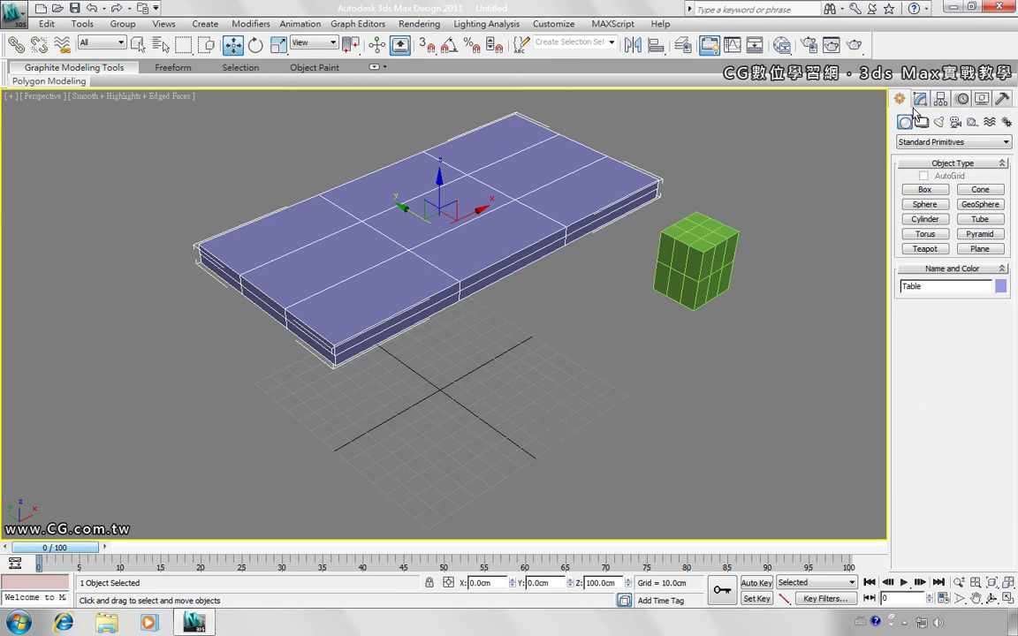
- Try selecting the Table's vertices along the one-third cut, then leave vertex level and reselect the Table
left_click(921, 101)
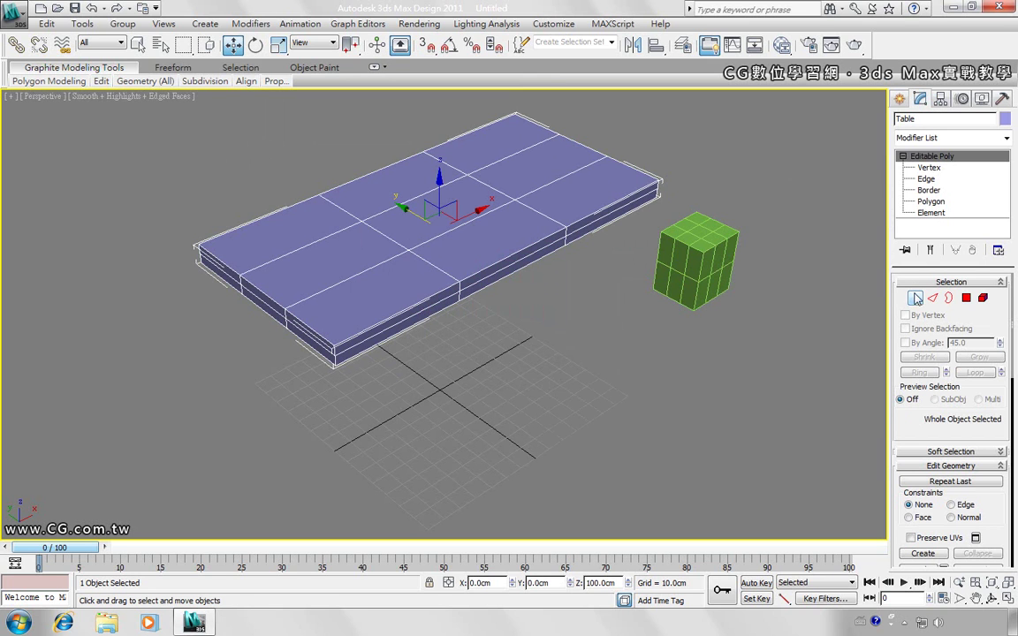
left_click(916, 299)
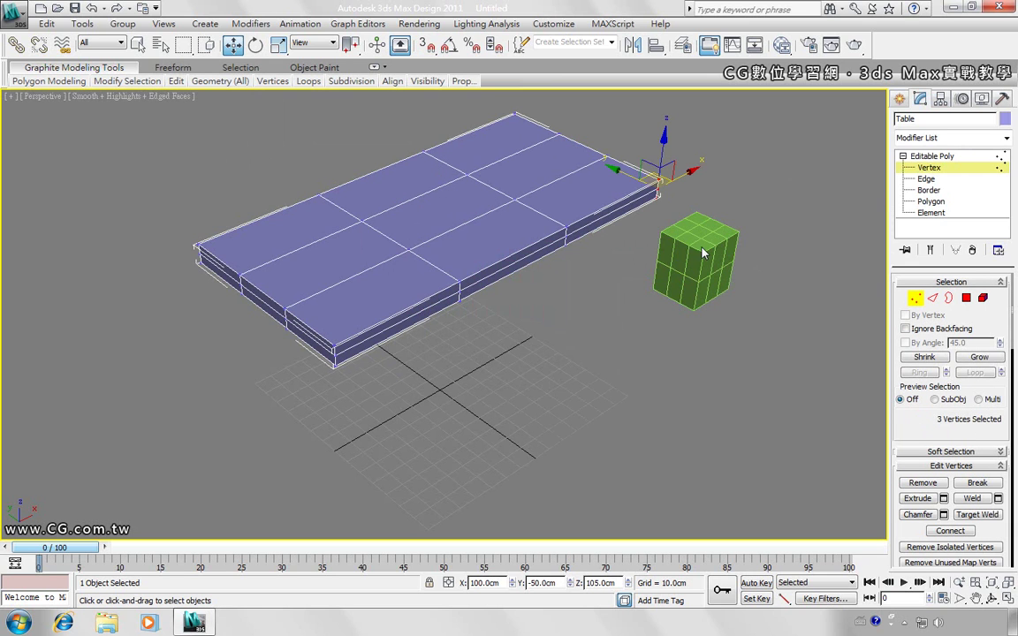
left_click_drag(548, 207, 583, 247)
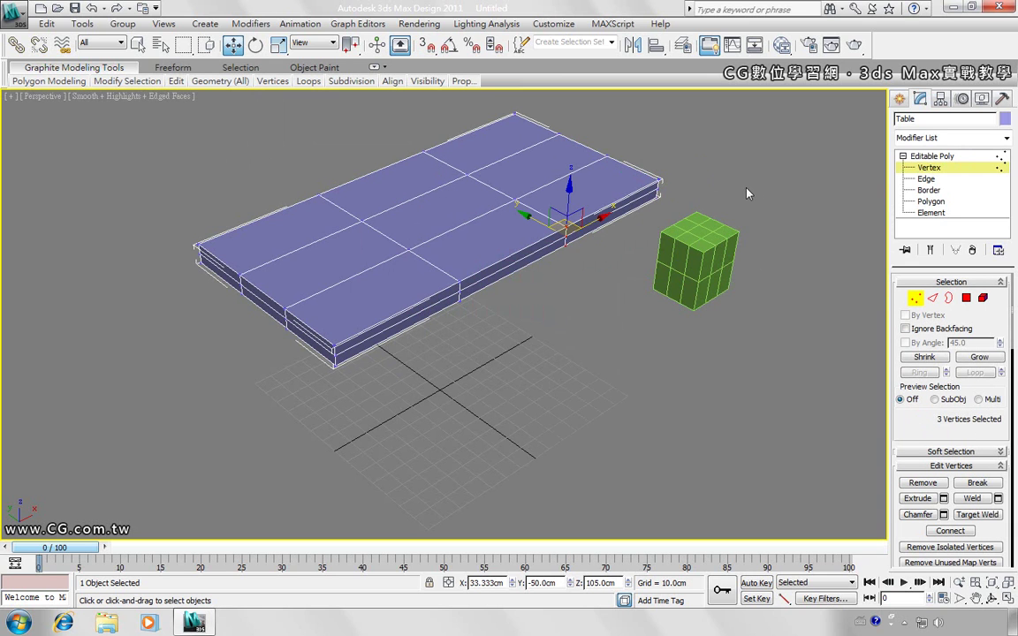
left_click_drag(774, 196, 665, 318)
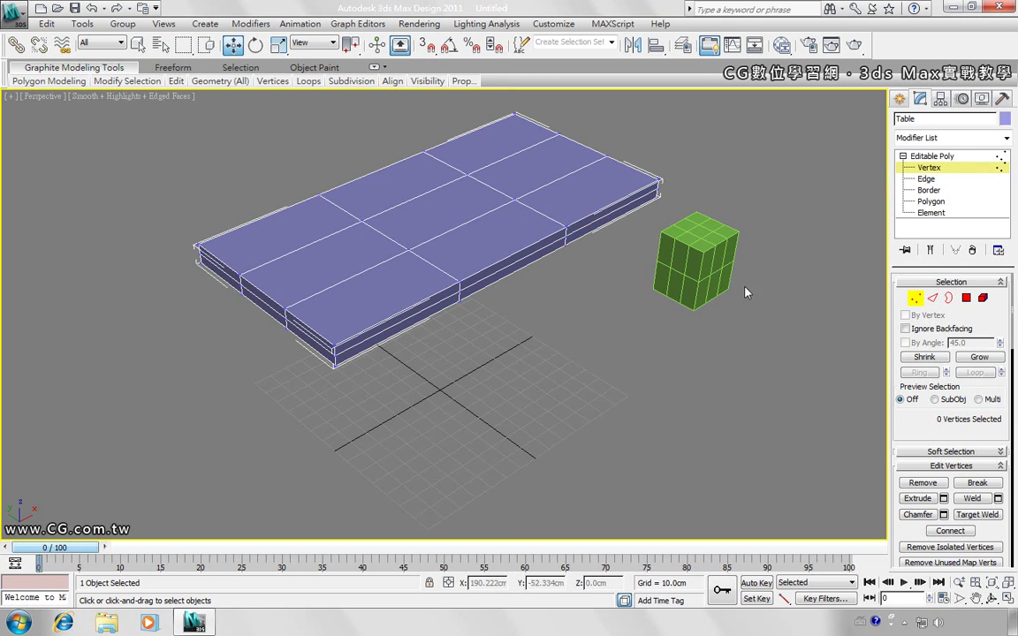
left_click(918, 300)
left_click_drag(774, 207, 723, 305)
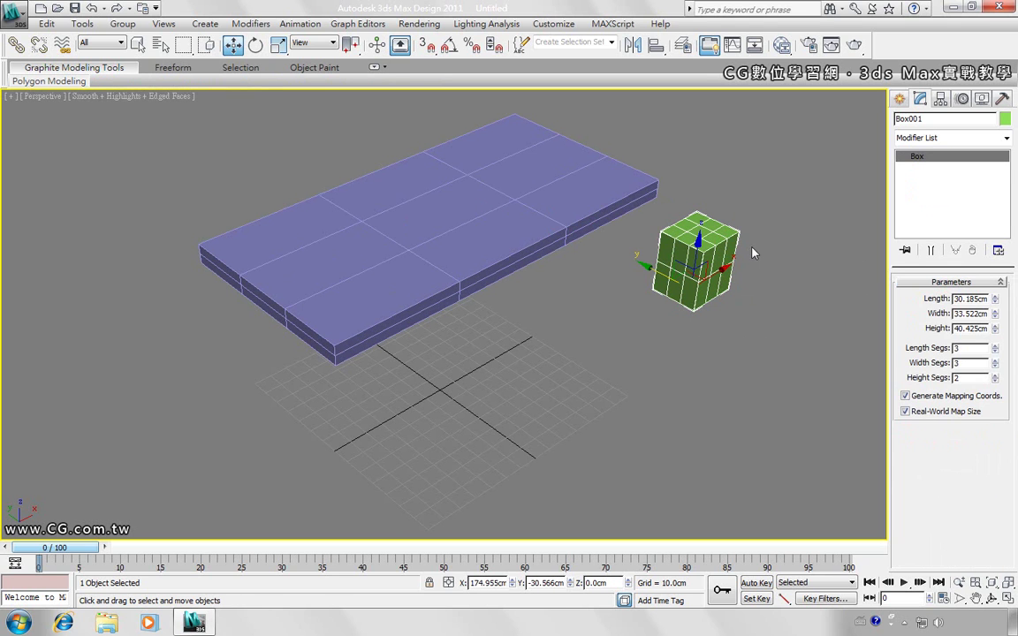
left_click(567, 173)
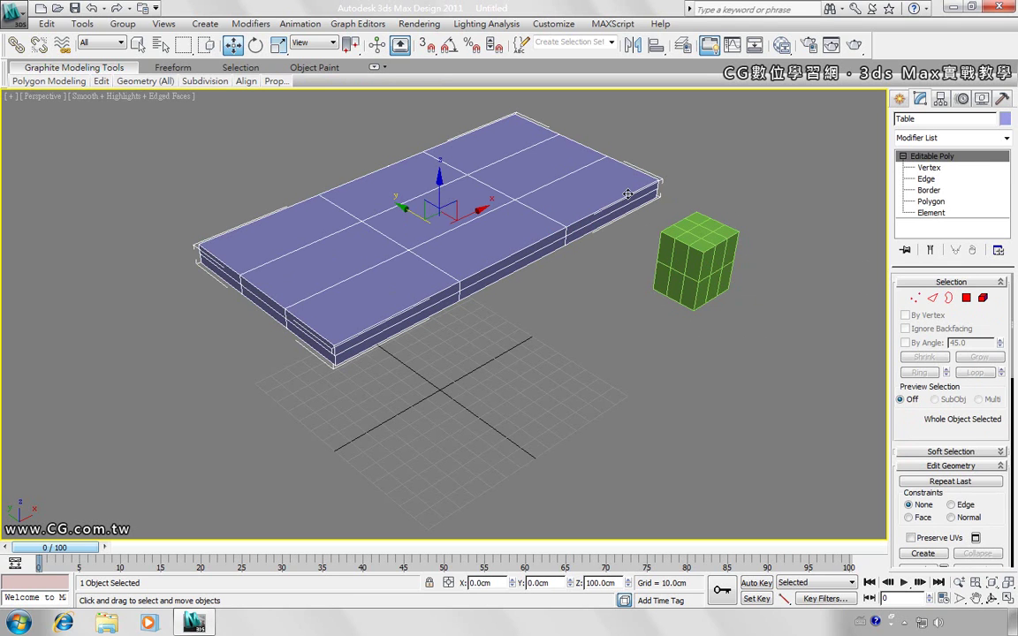
- Move the three right-corner vertices inward, then undo twice to restore the original tabletop
left_click(916, 300)
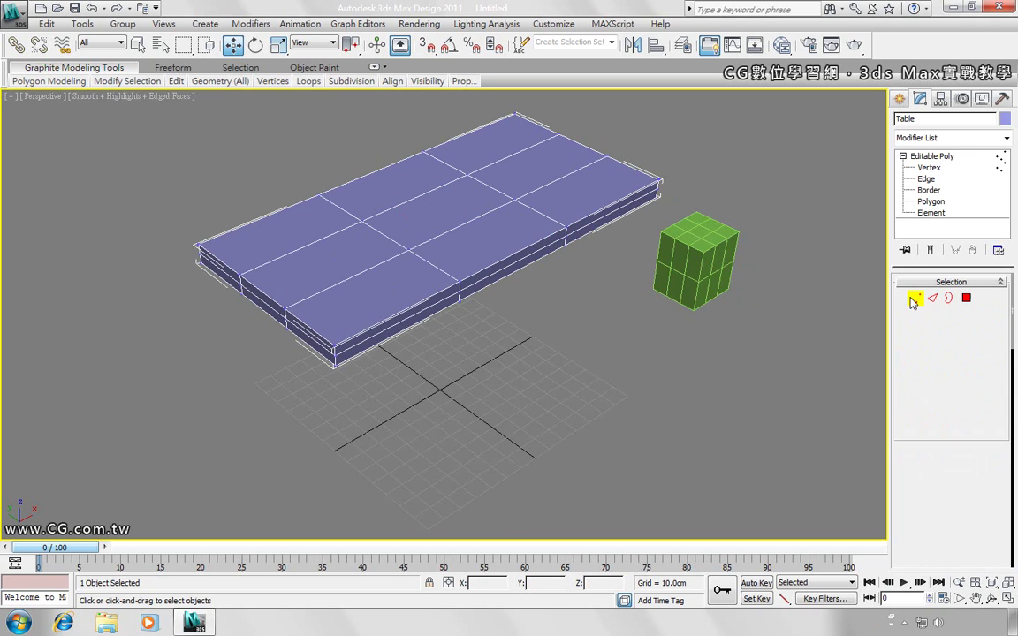
left_click_drag(679, 159, 642, 212)
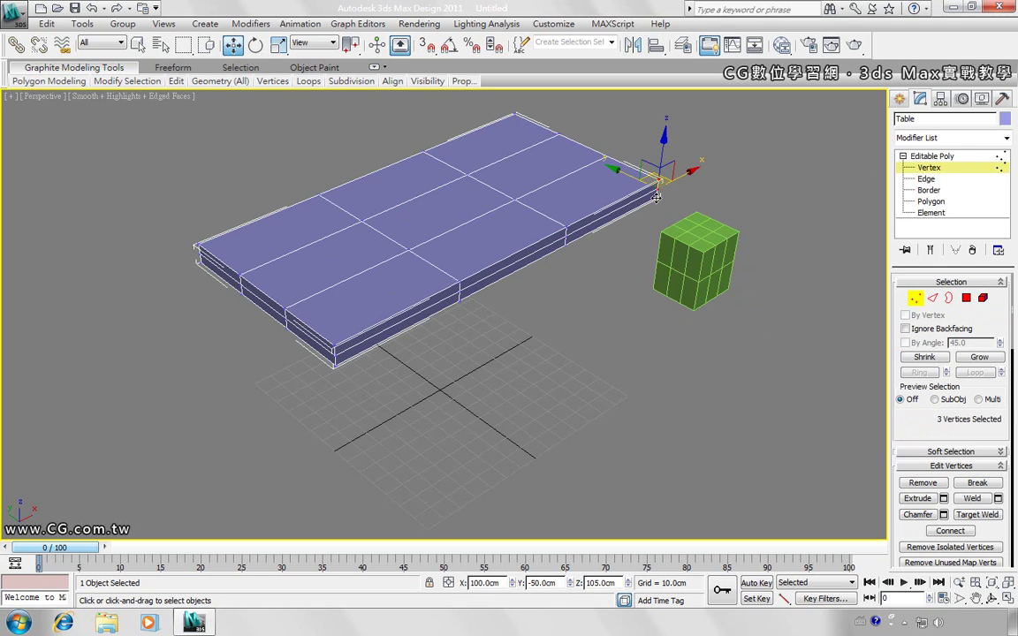
mouse_move(680, 174)
left_mouse_down()
mouse_move(644, 198)
mouse_move(673, 233)
left_mouse_up()
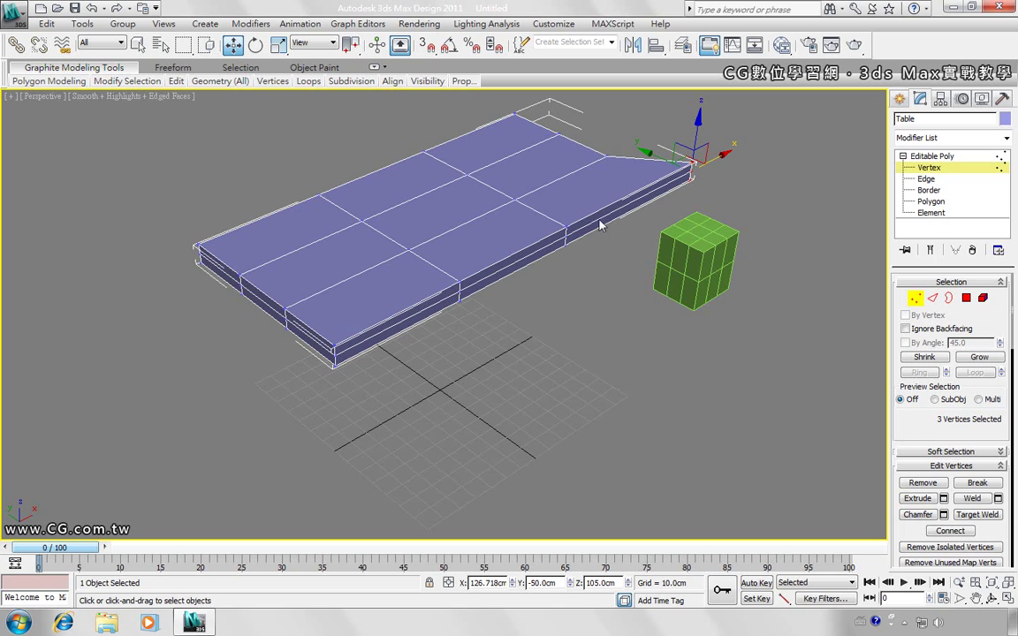
left_click(92, 8)
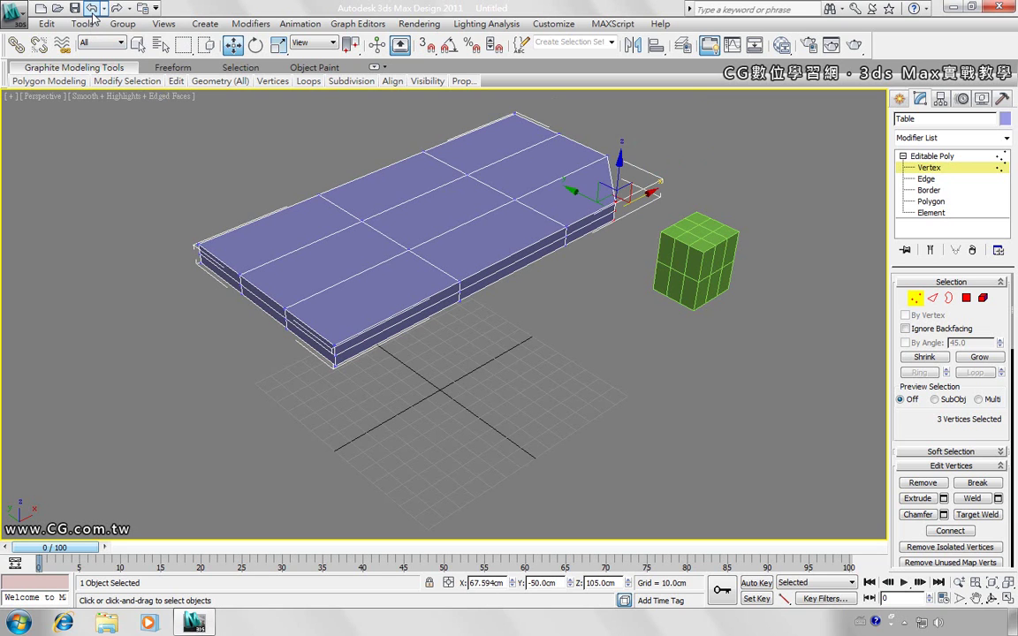
left_click(92, 8)
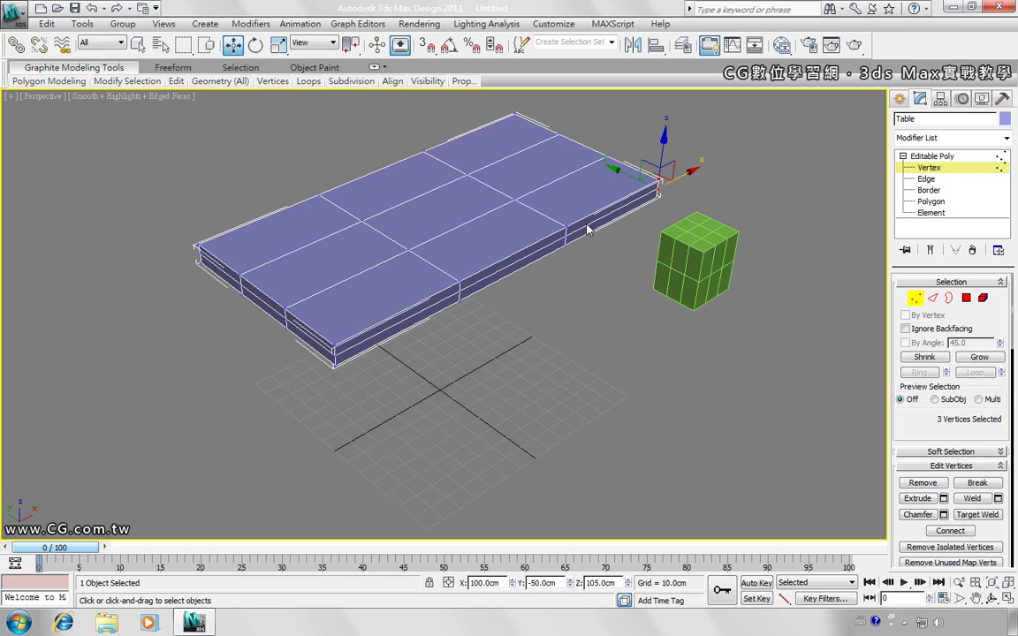
left_click(564, 290)
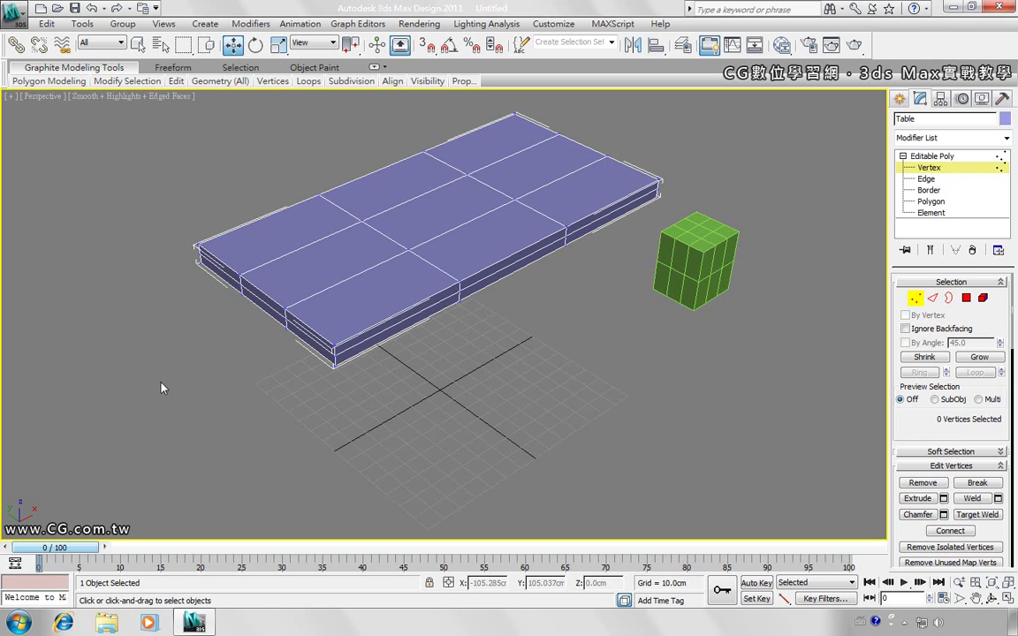
left_click_drag(148, 402, 677, 93)
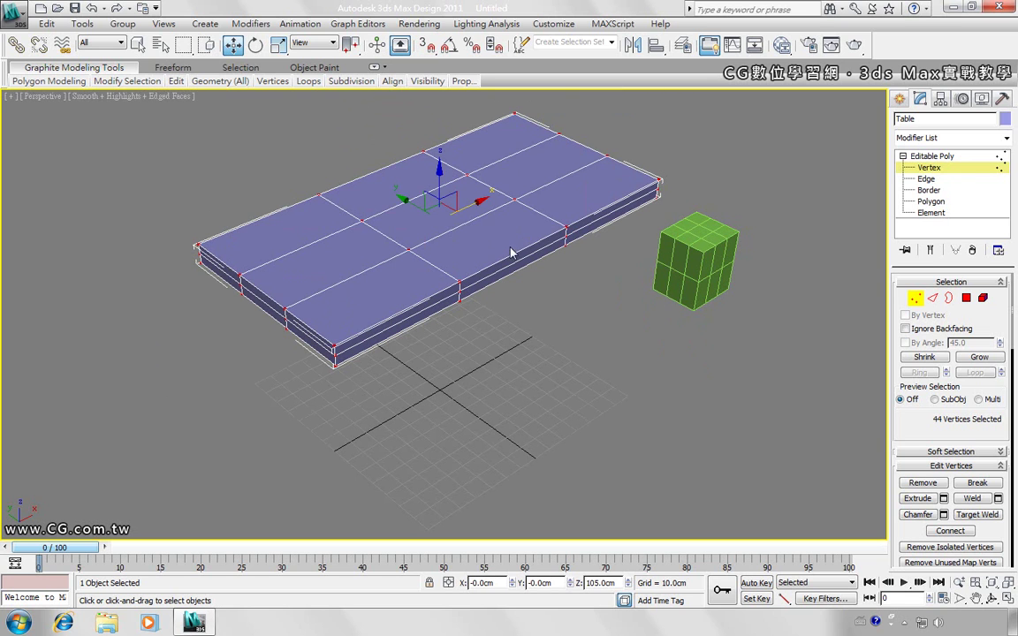
left_click(459, 208)
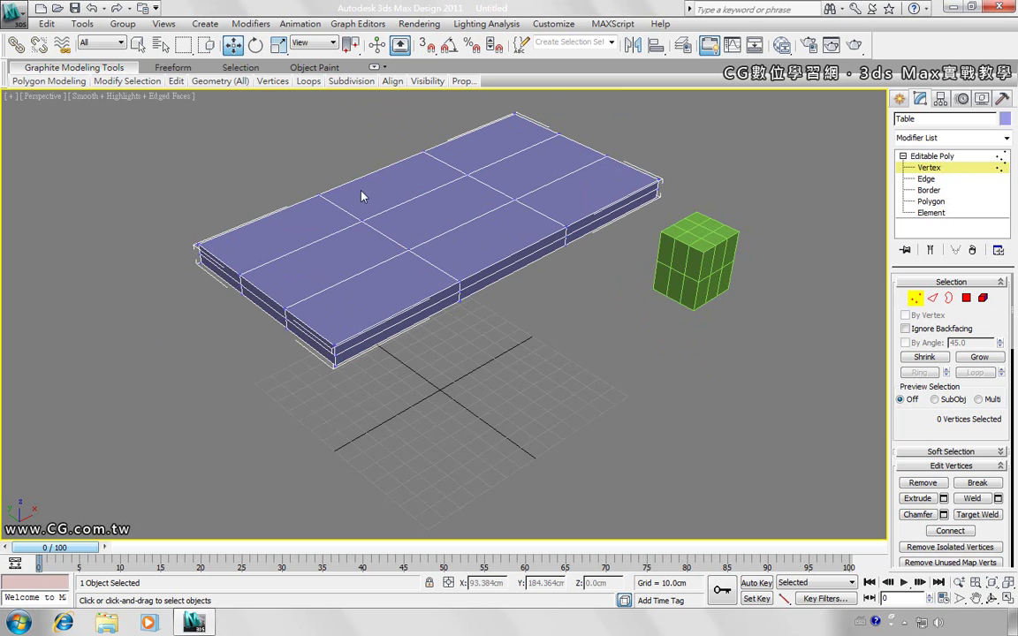
left_click_drag(359, 196, 537, 275)
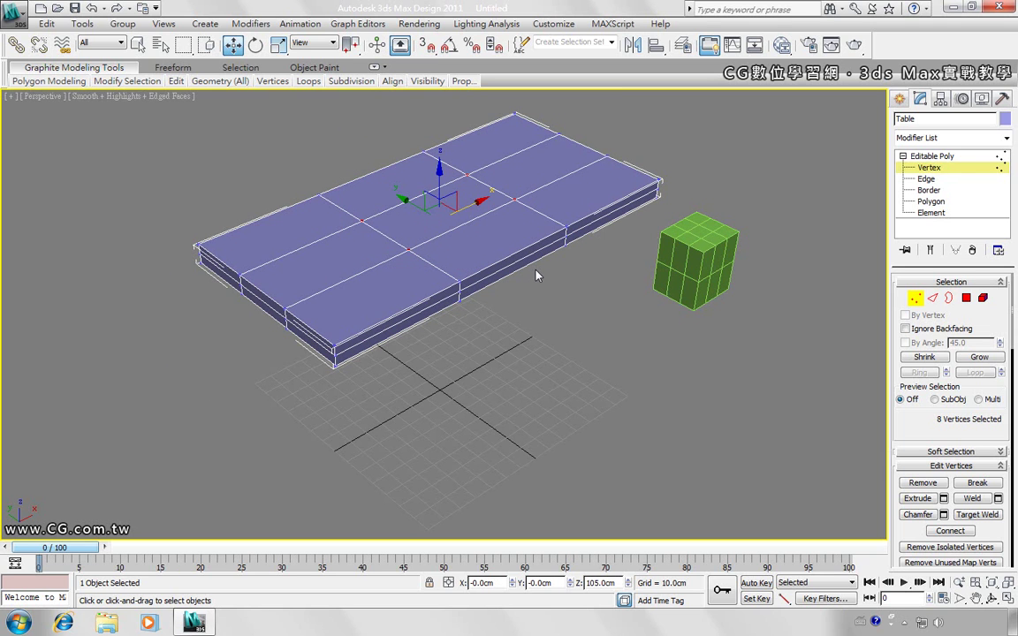
left_click_drag(439, 182, 440, 145)
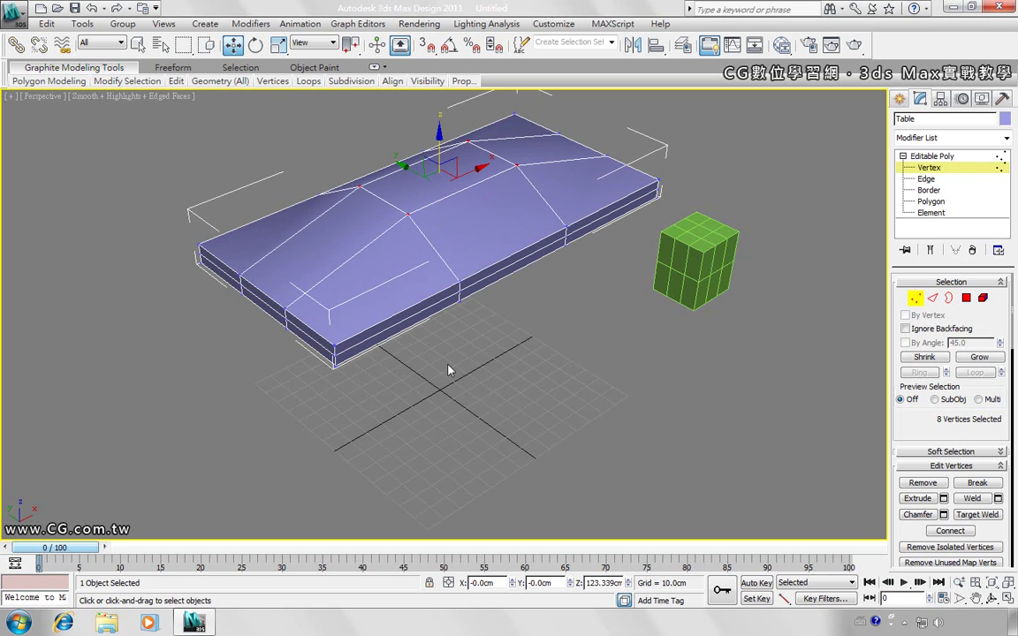
mouse_move(454, 379)
middle_mouse_down("alt")
mouse_move(457, 311)
mouse_move(442, 229)
middle_mouse_up("alt")
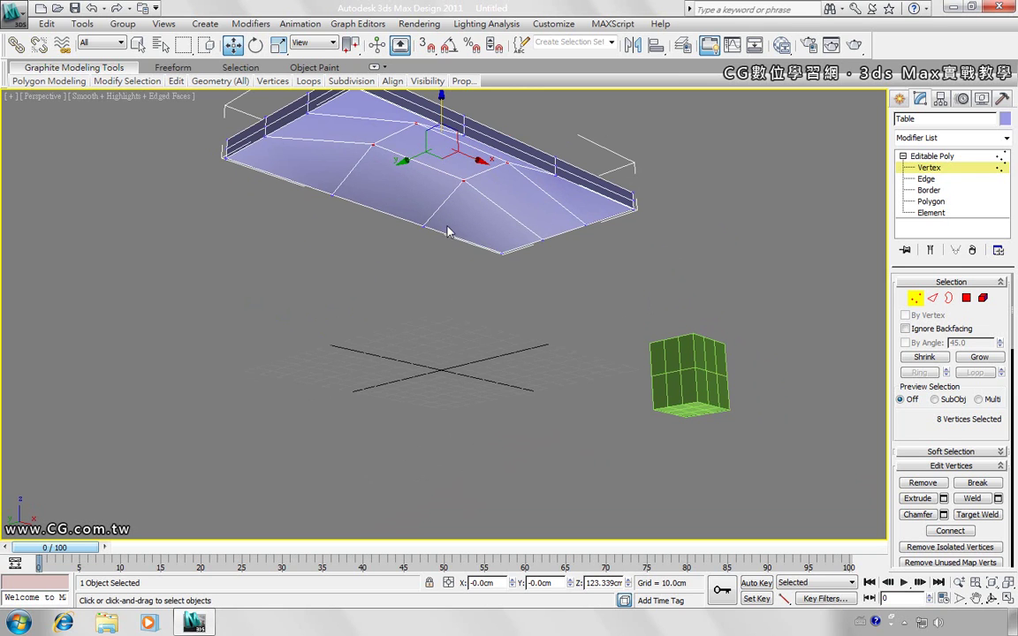
middle_click_drag(464, 181, 460, 274, "alt")
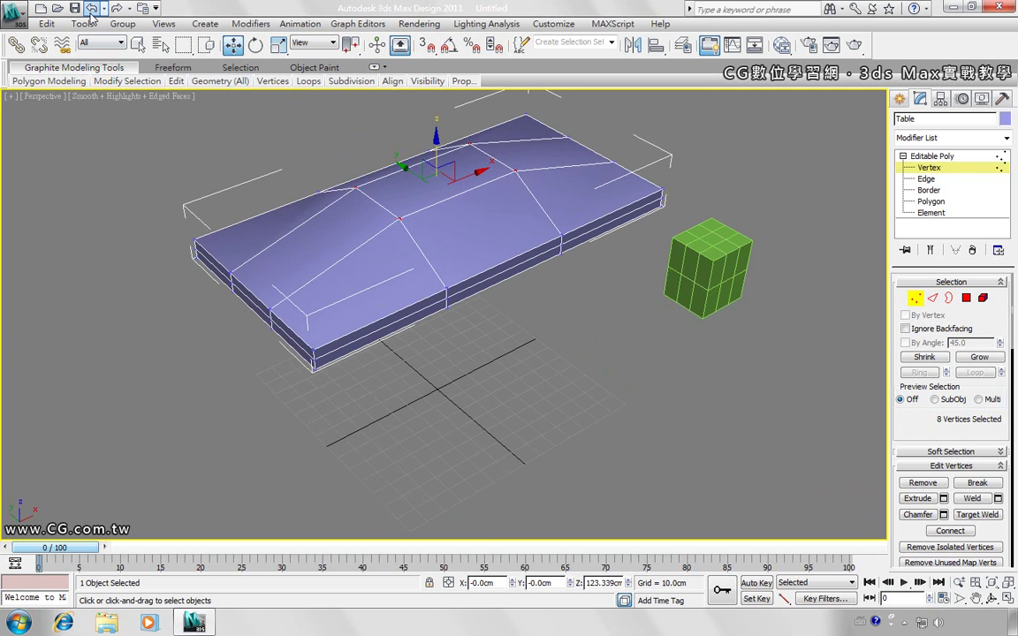
key("ctrl+z")
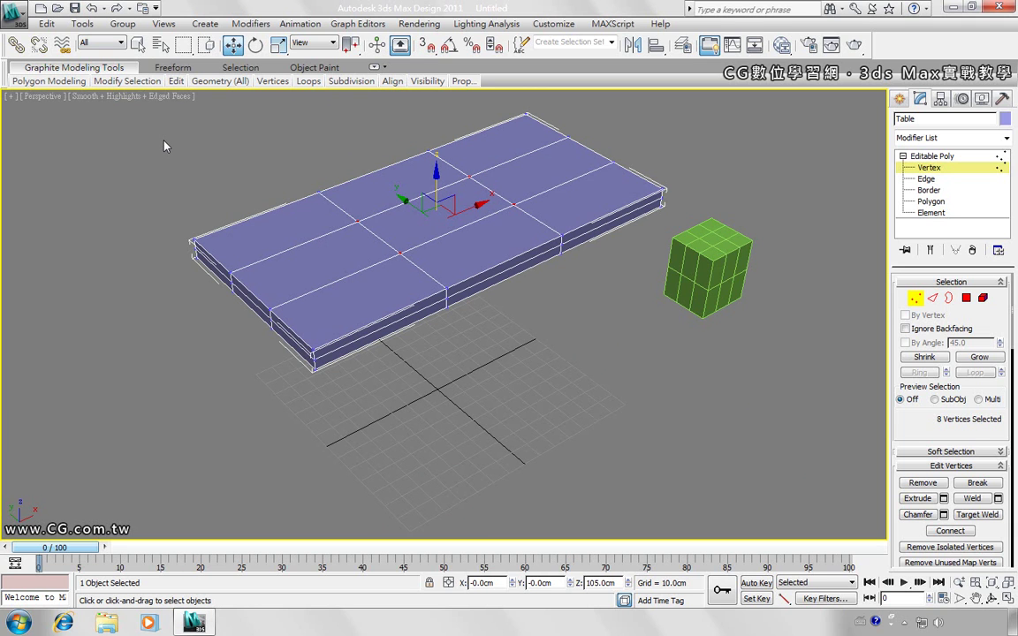
- In wireframe view, box-select the inner tabletop vertices
key("F3")
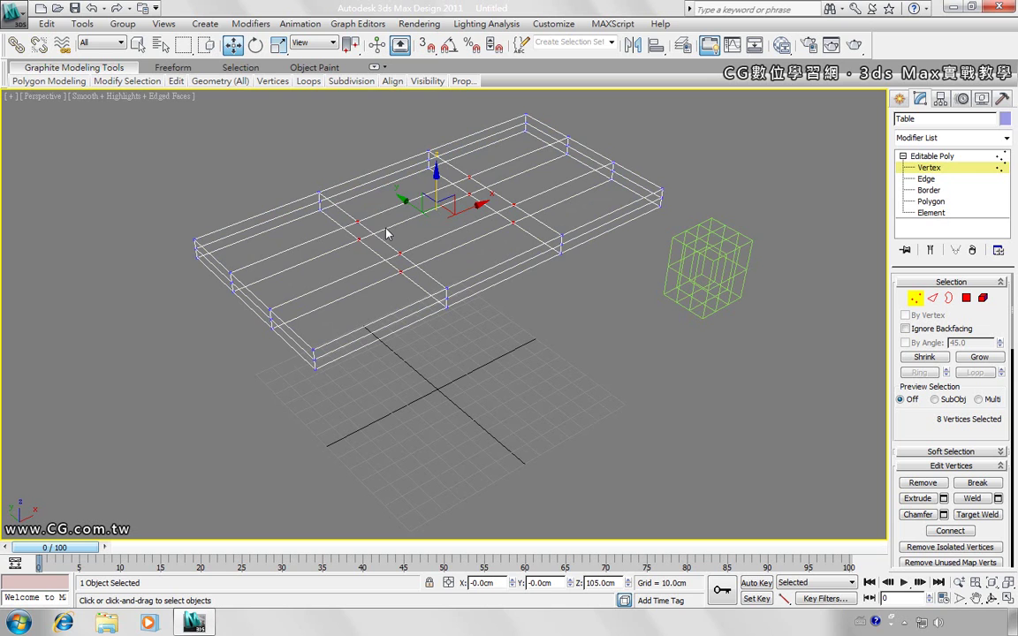
left_click(359, 197)
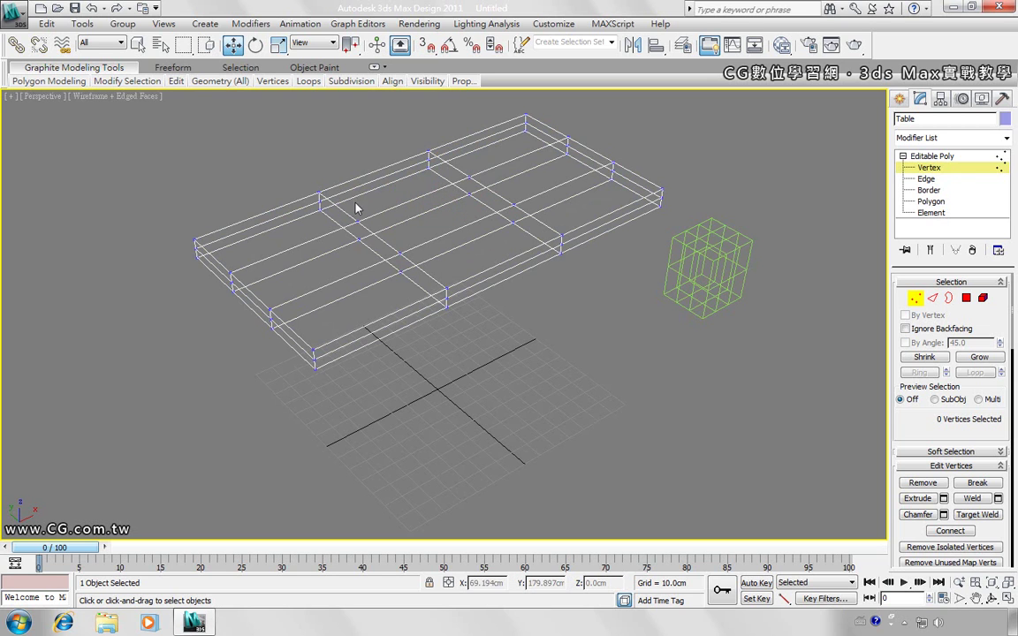
mouse_move(338, 181)
left_mouse_down()
mouse_move(523, 276)
mouse_move(398, 216)
left_mouse_up()
mouse_move(335, 176)
left_mouse_down()
mouse_move(539, 286)
mouse_move(537, 269)
left_mouse_up()
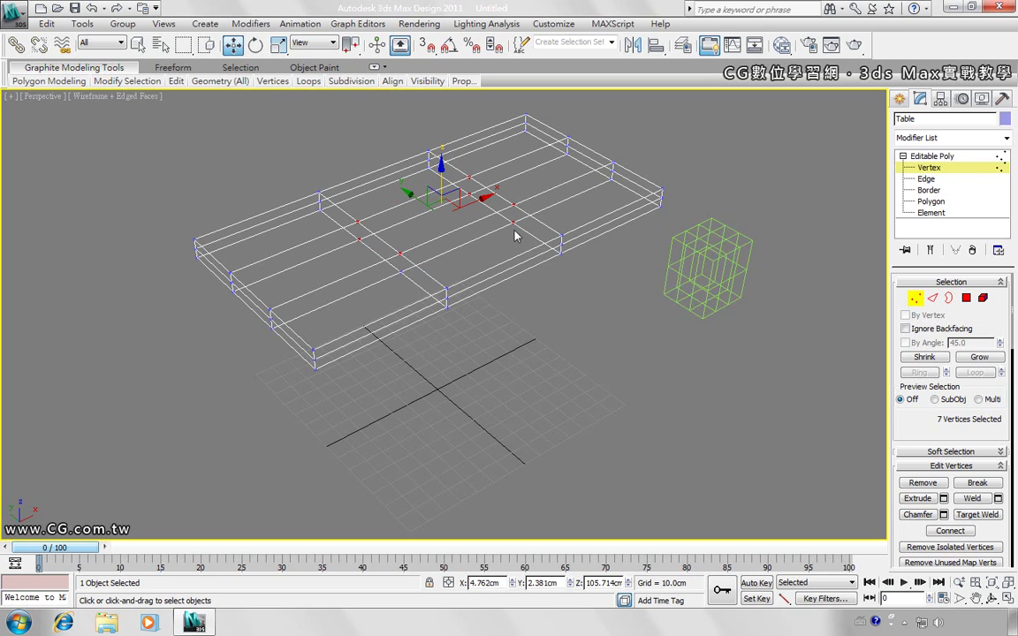
- Return the viewport to shaded display and clear the vertex selection
key("F3")
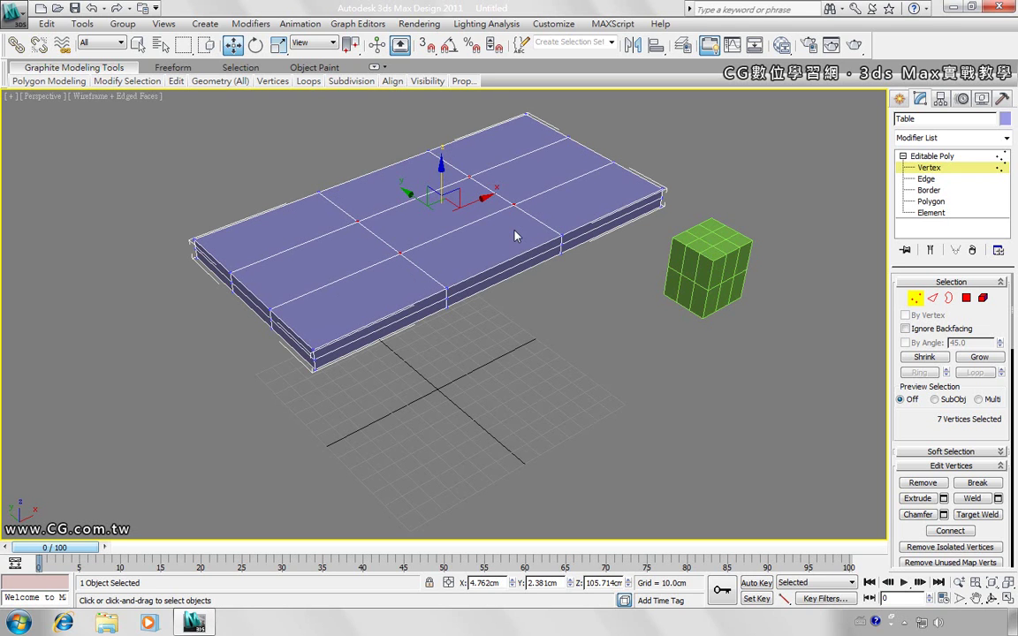
key("F3")
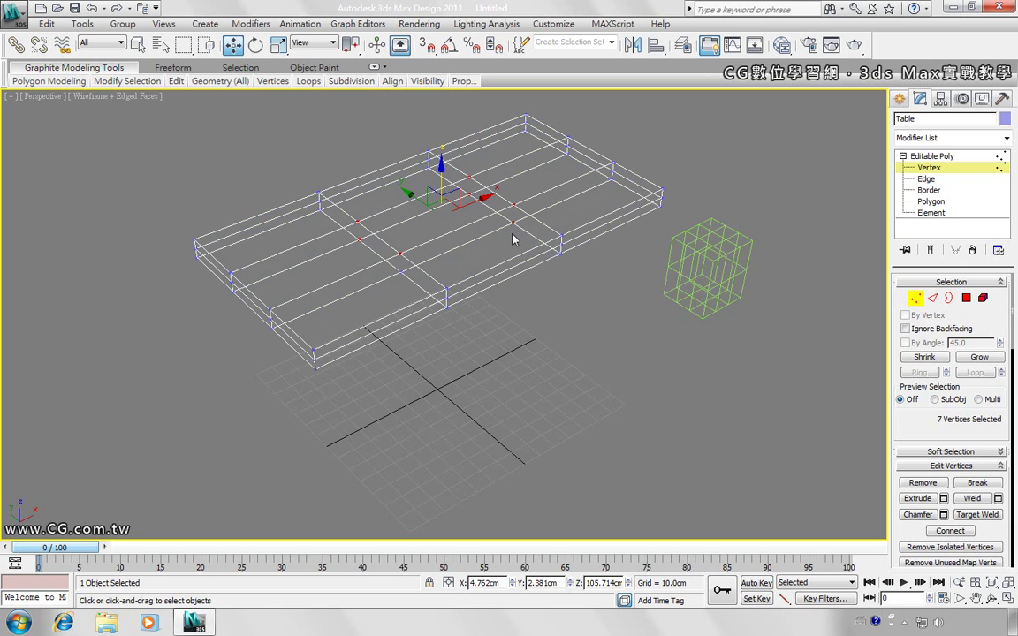
key("F3")
left_click(515, 241)
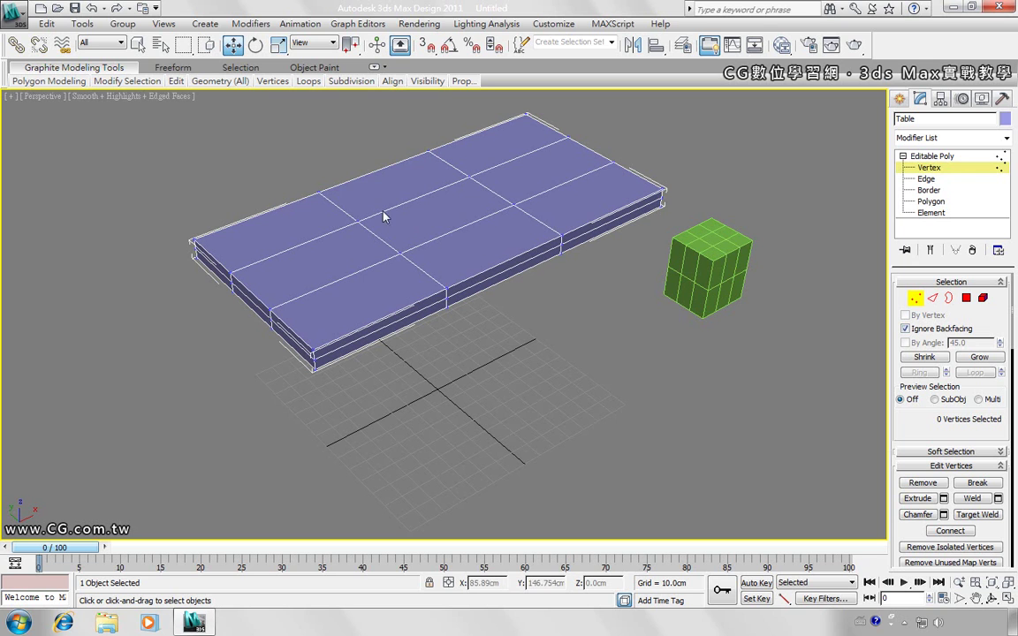
- Move the four inner top vertices, then undo the move to keep the tabletop flat
left_click_drag(345, 177, 531, 264)
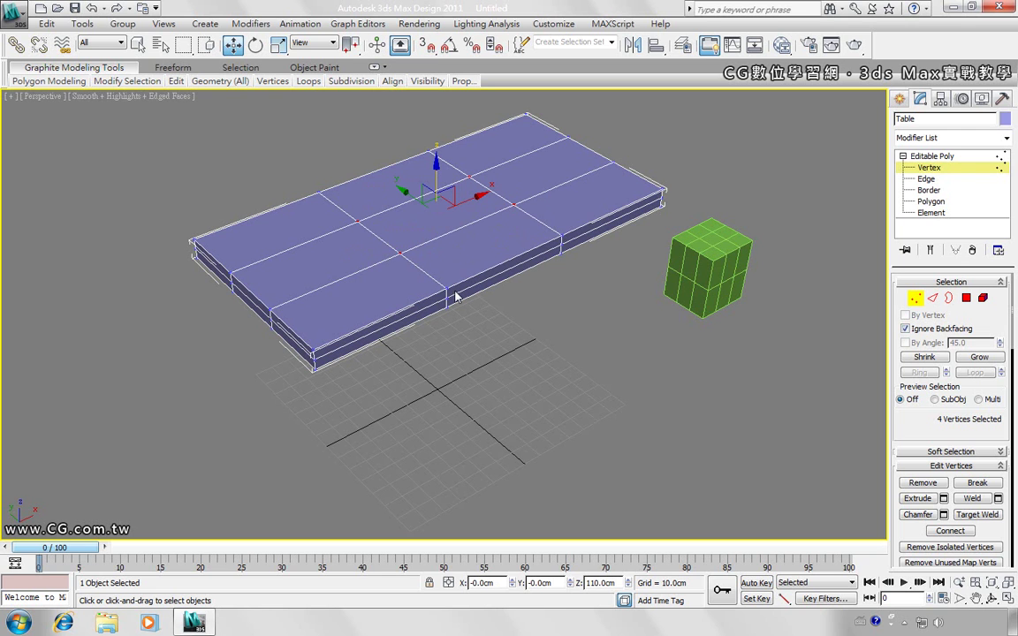
middle_click_drag(455, 336, 451, 256, "alt")
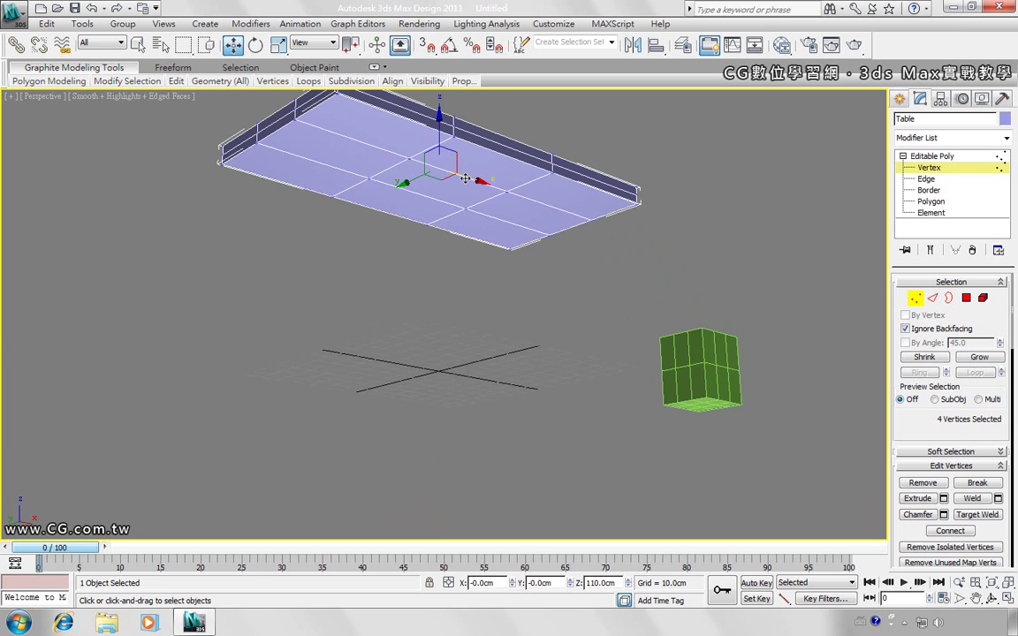
middle_click_drag(462, 186, 455, 271, "alt")
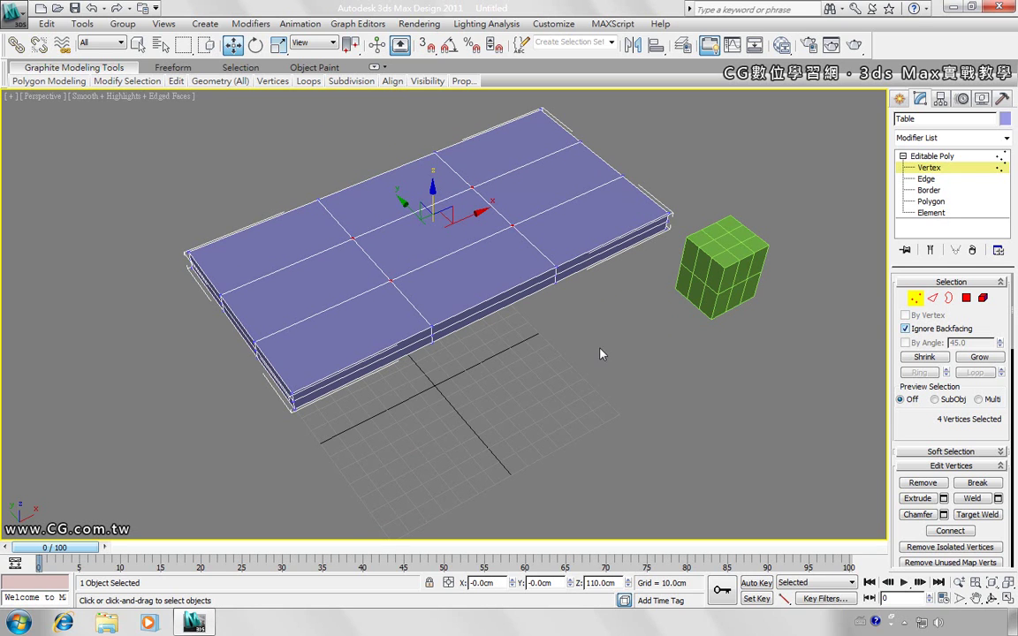
left_click_drag(429, 209, 500, 237)
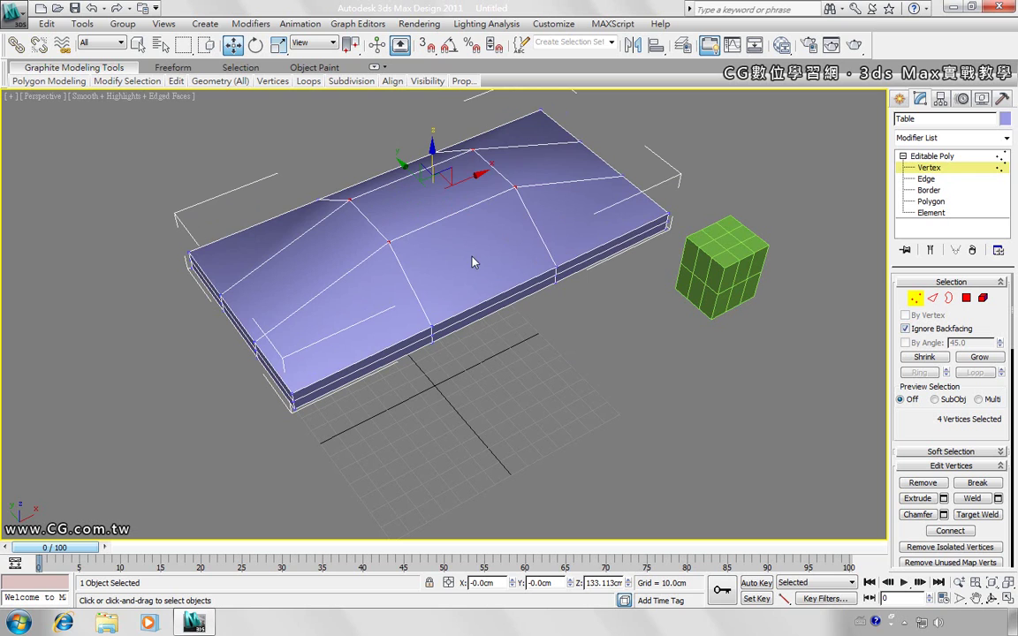
key("ctrl+z")
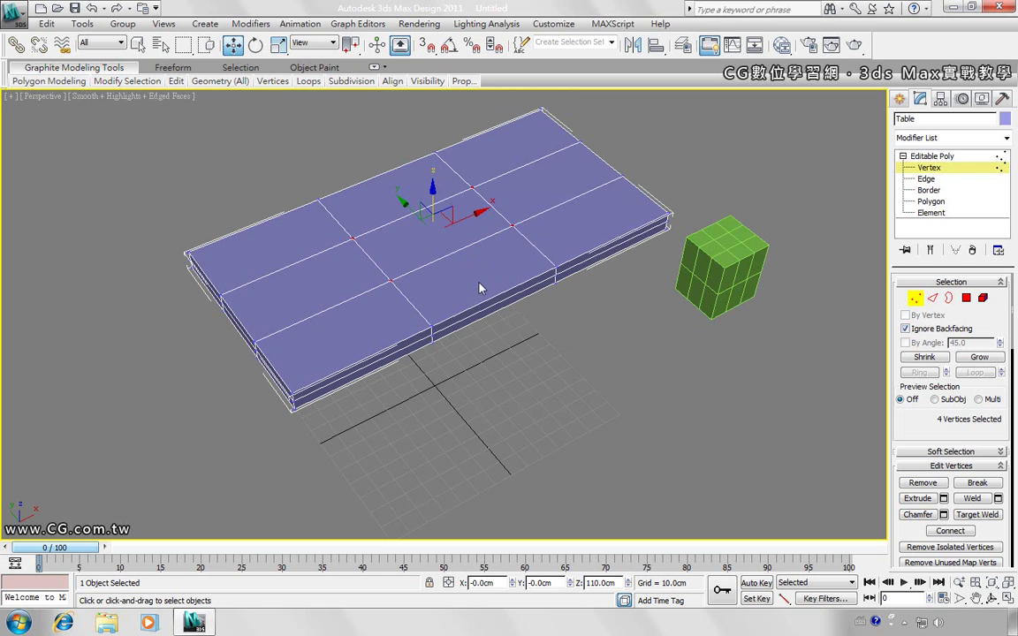
left_click(457, 286)
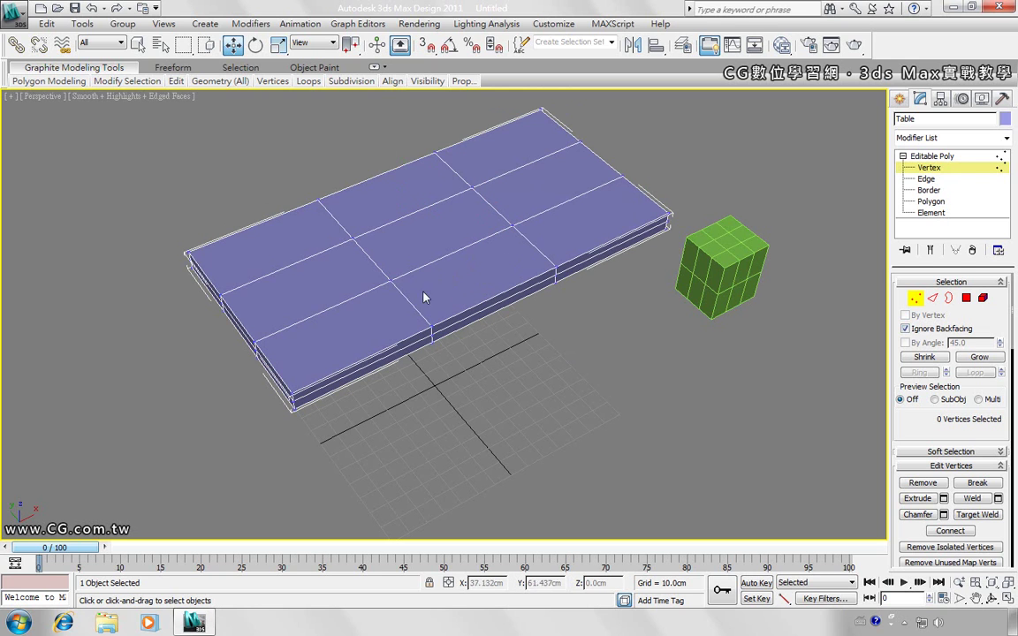
- Chamfer vertex 22 at the central grid intersection and orbit to inspect it
left_click(390, 281)
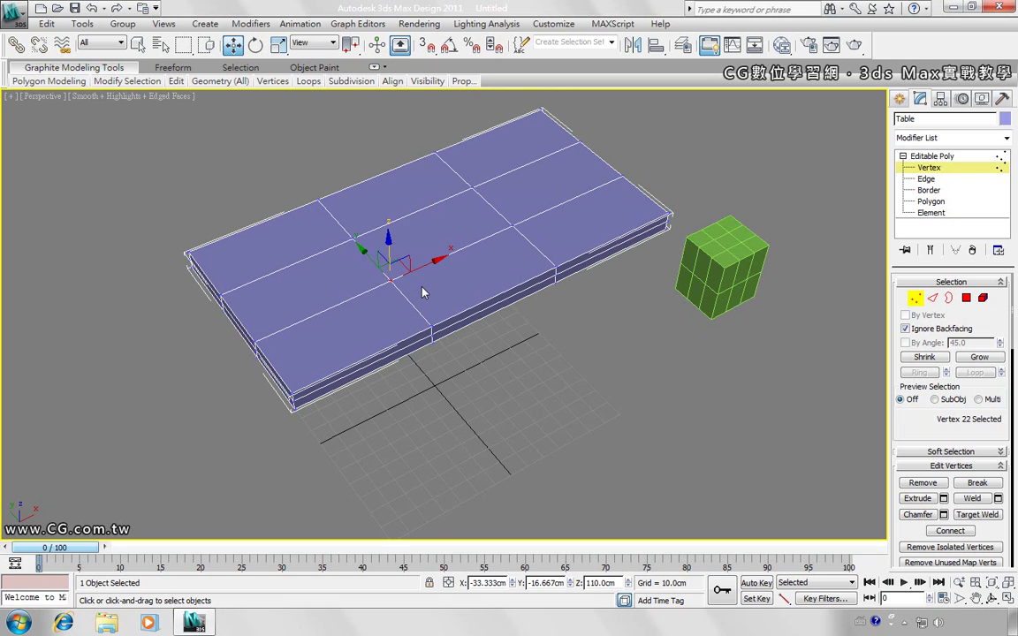
key("ctrl+shift+c")
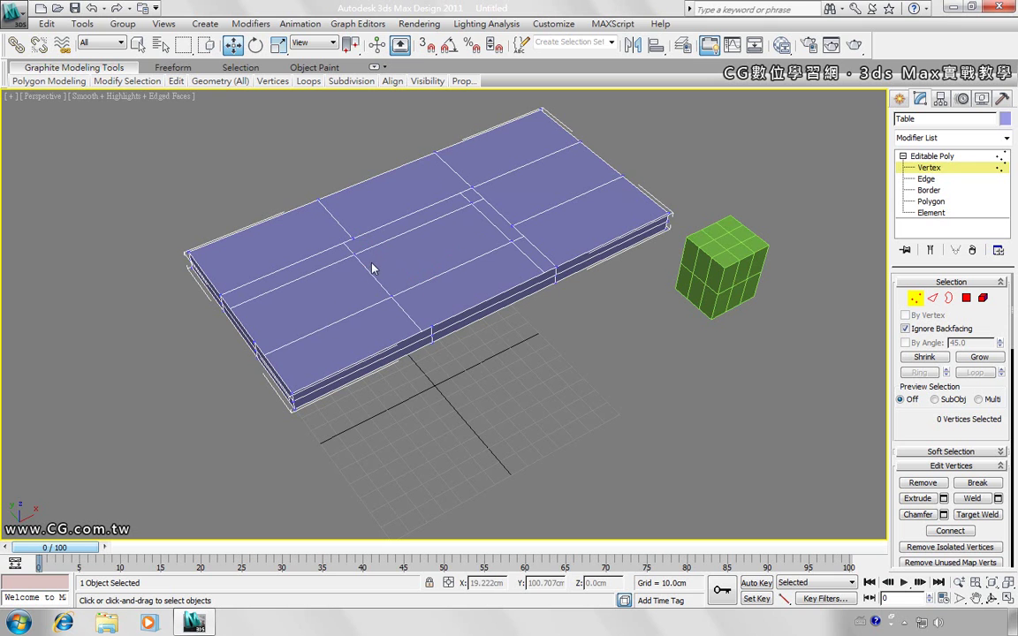
mouse_move(406, 312)
middle_mouse_down("alt")
mouse_move(435, 279)
mouse_move(466, 268)
mouse_move(498, 275)
mouse_move(418, 310)
mouse_move(382, 282)
middle_mouse_up("alt")
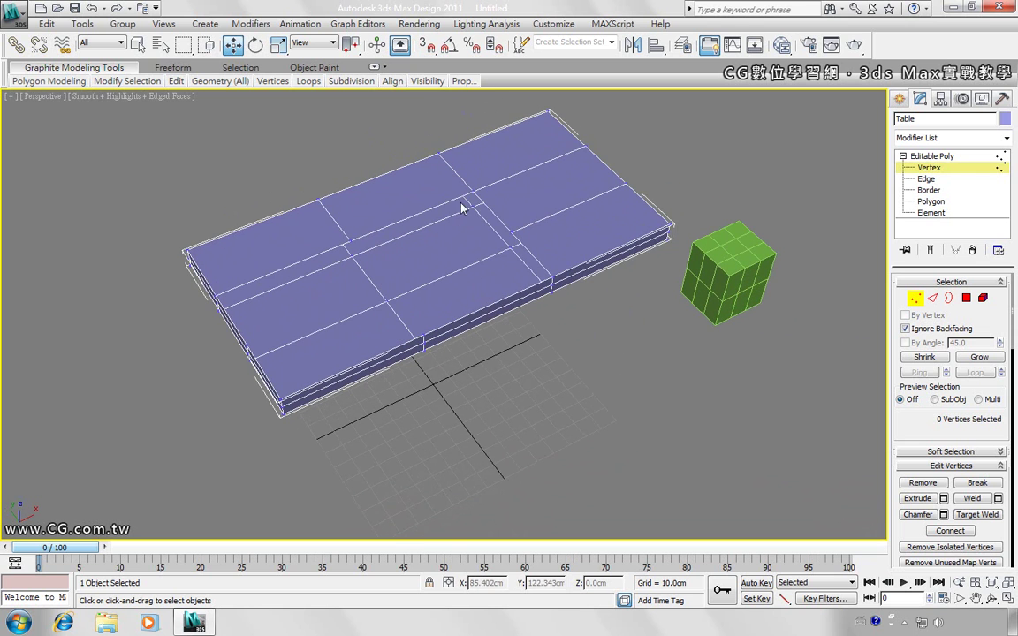
mouse_move(398, 329)
middle_mouse_down("alt")
mouse_move(391, 313)
mouse_move(401, 315)
middle_mouse_up("alt")
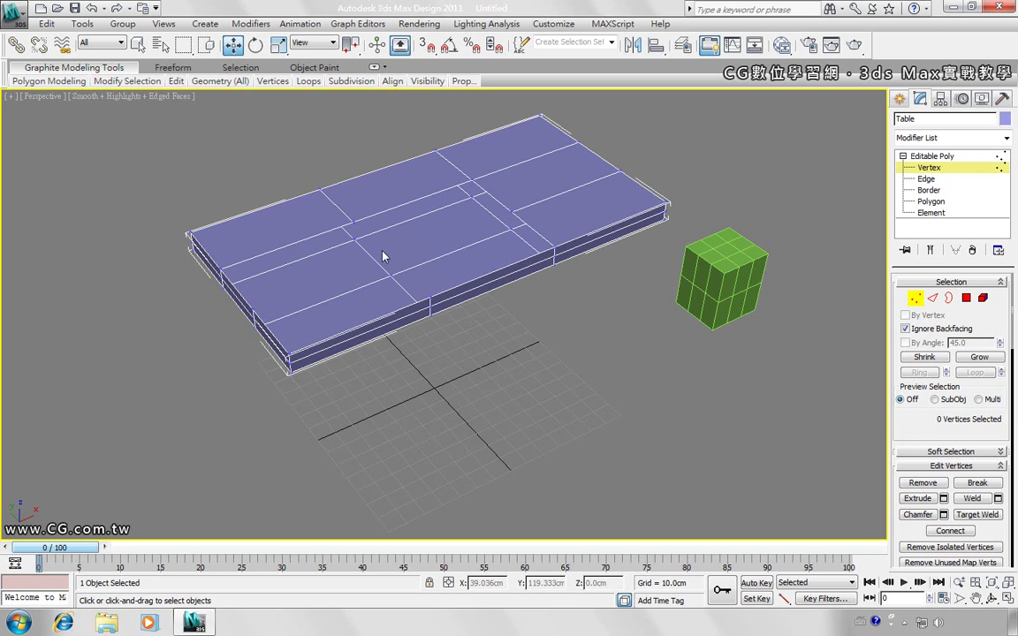
- Select the tabletop's open border loop and Cap it, then orbit to check the result
left_click(946, 300)
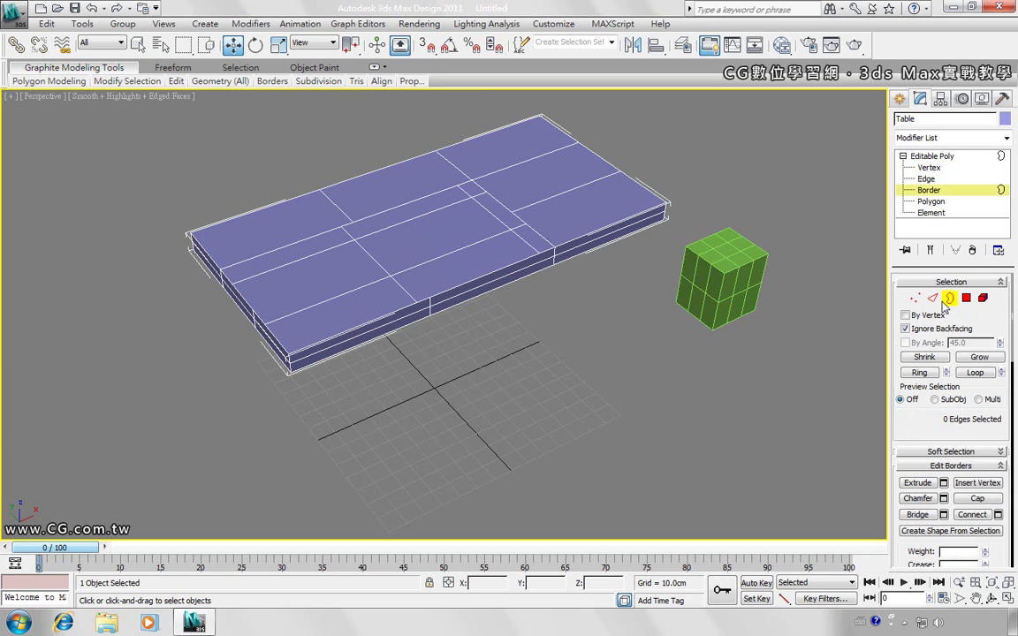
left_click(499, 204)
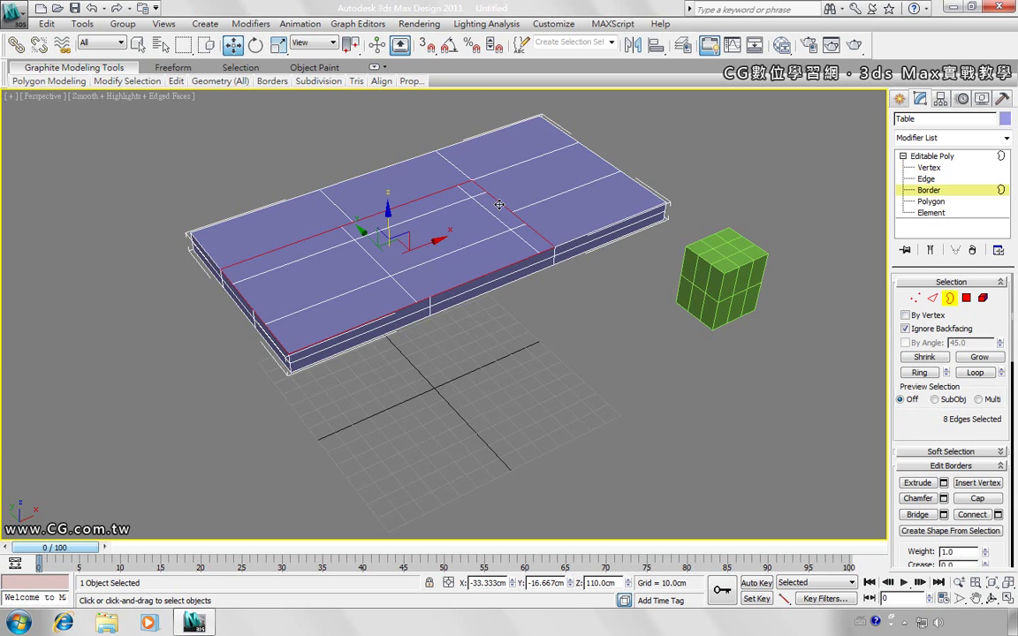
mouse_move(463, 238)
middle_mouse_down("alt")
mouse_move(501, 266)
mouse_move(408, 211)
middle_mouse_up("alt")
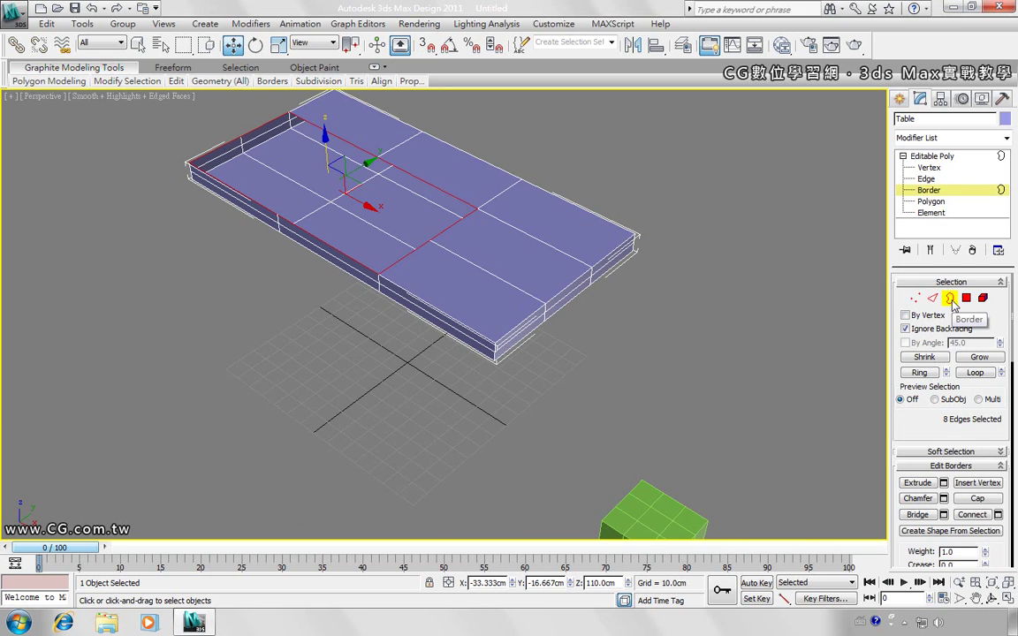
left_click(979, 500)
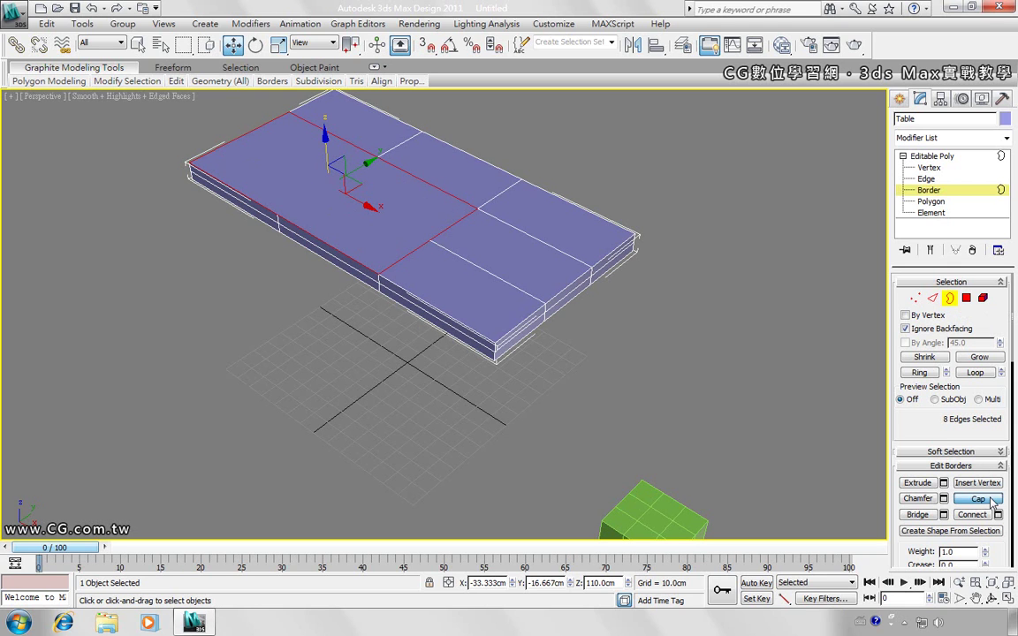
left_click(576, 372)
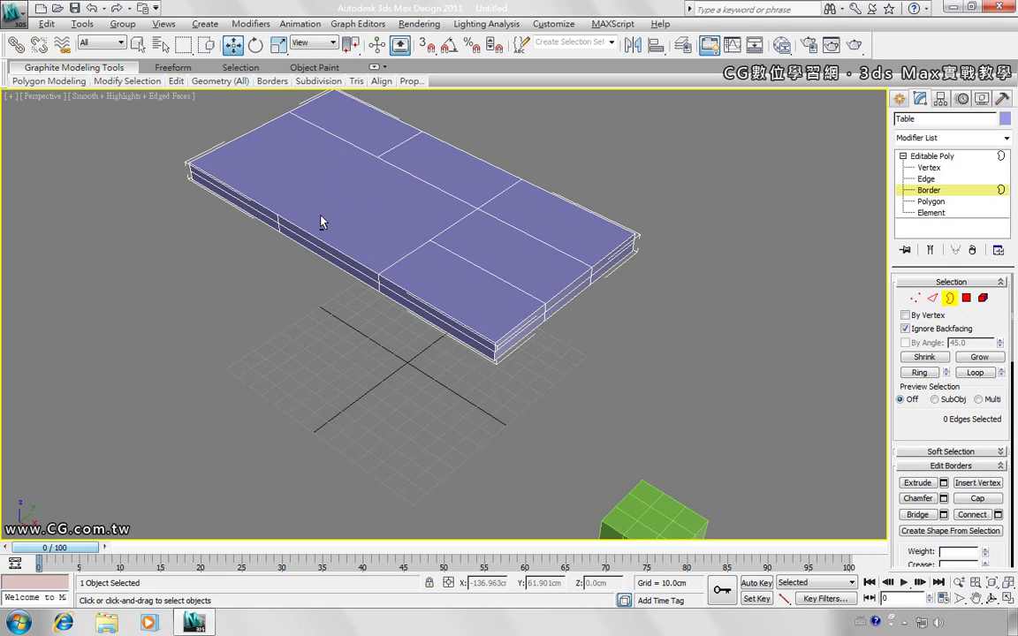
middle_click_drag(320, 222, 394, 263, "alt")
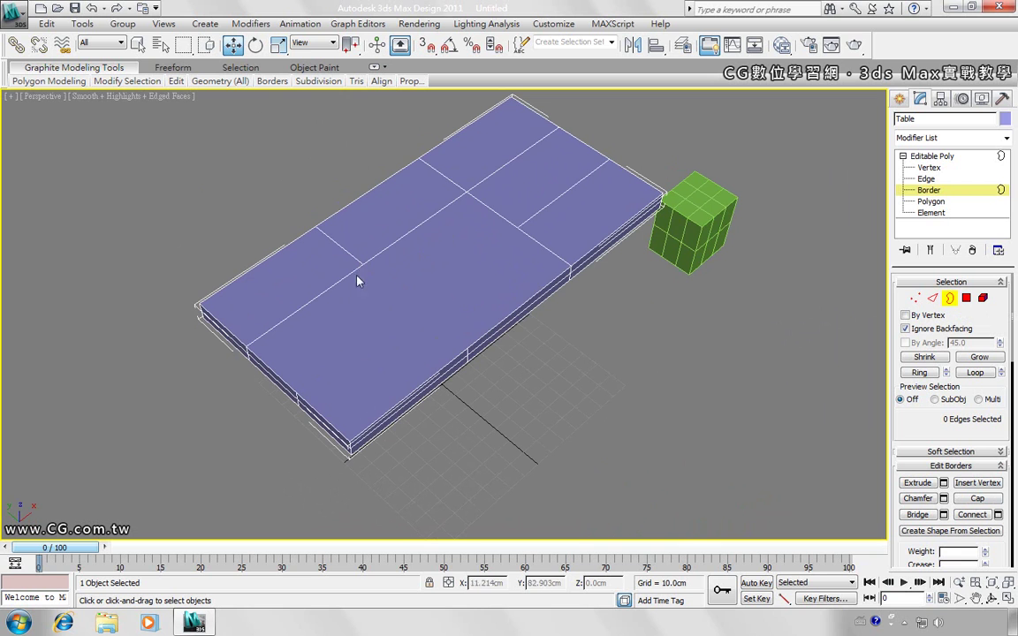
mouse_move(451, 314)
middle_mouse_down("alt")
mouse_move(439, 303)
mouse_move(439, 345)
mouse_move(424, 332)
middle_mouse_up("alt")
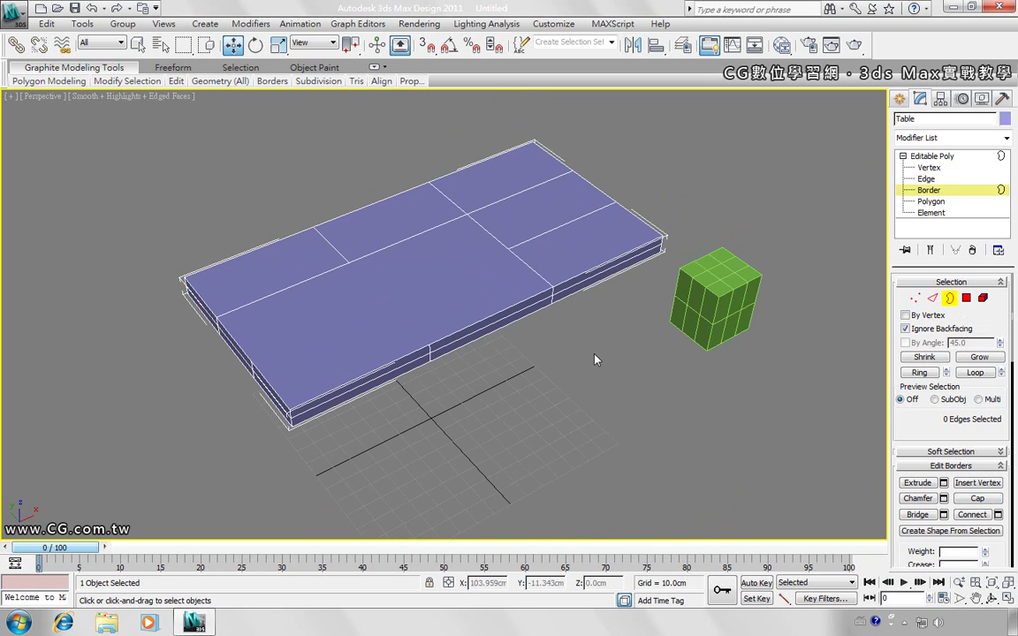
left_click(915, 298)
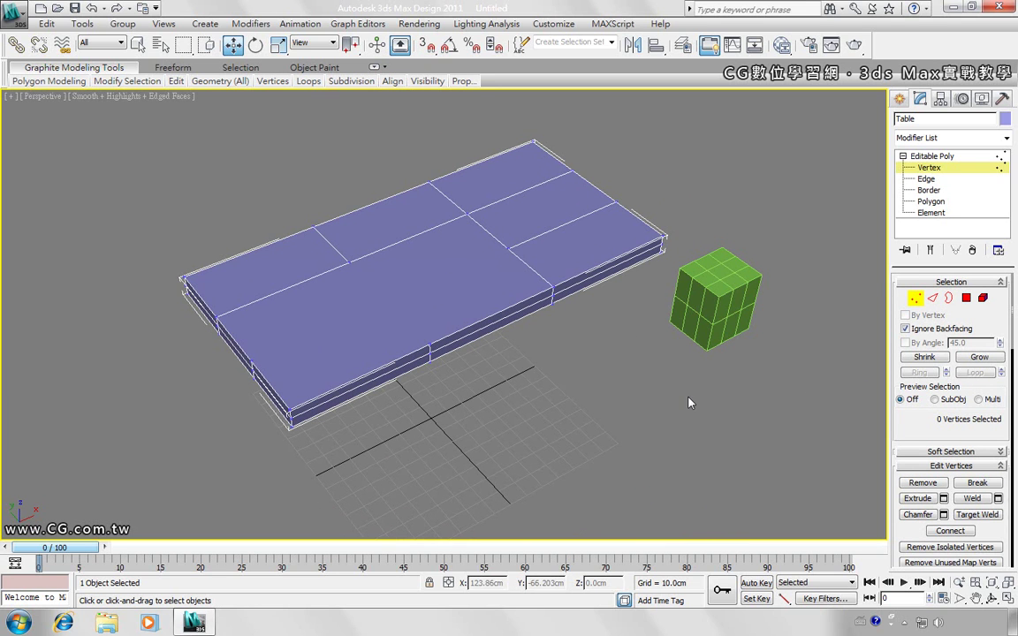
- Connect the middle-line vertex to its matching front-edge vertex with a new edge
left_click(350, 264)
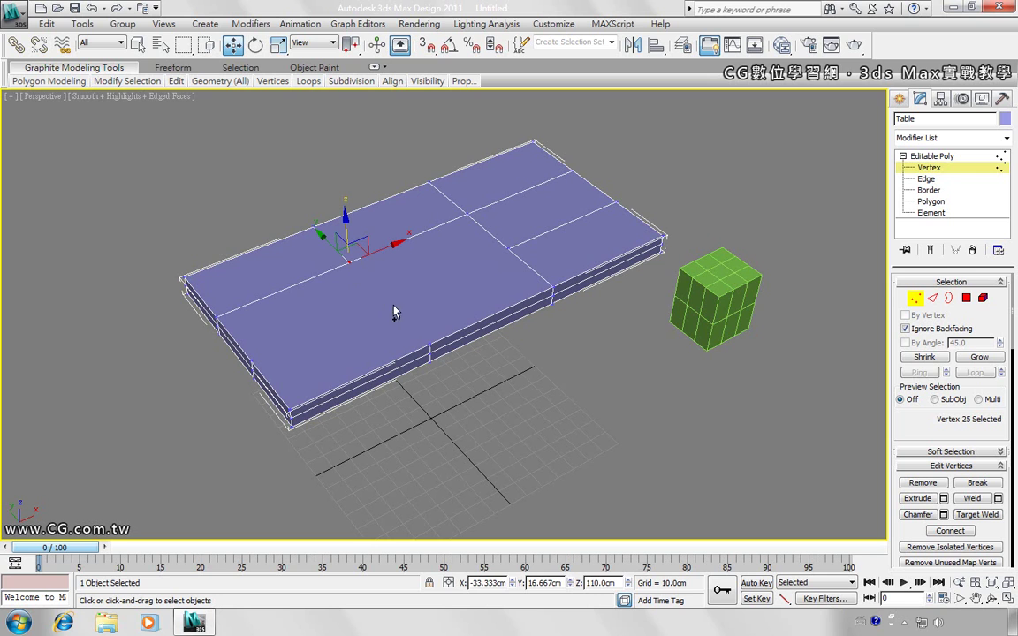
left_click(429, 343, "ctrl")
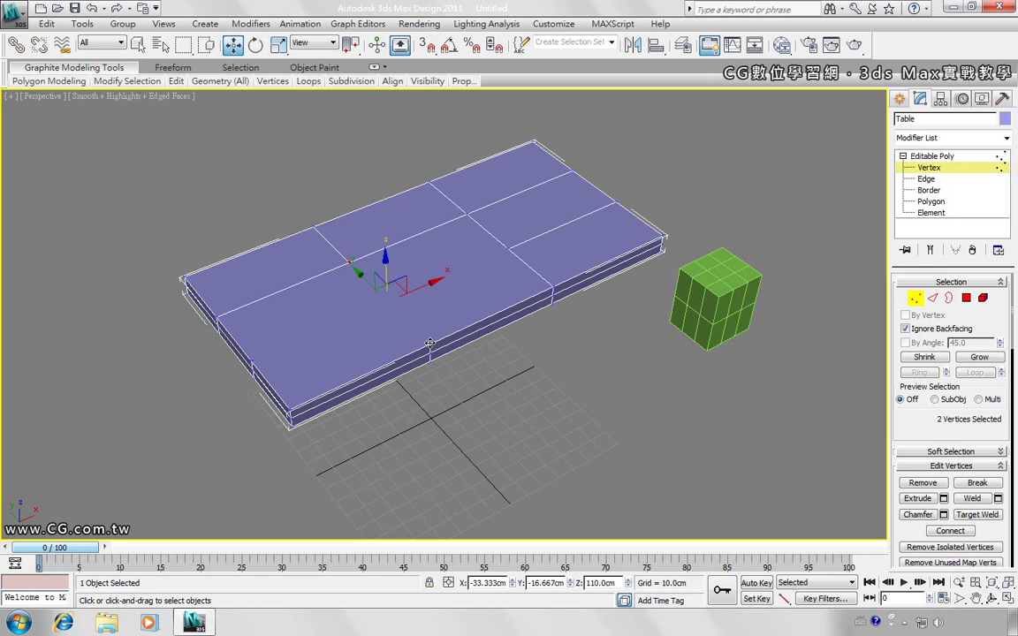
left_click(371, 315)
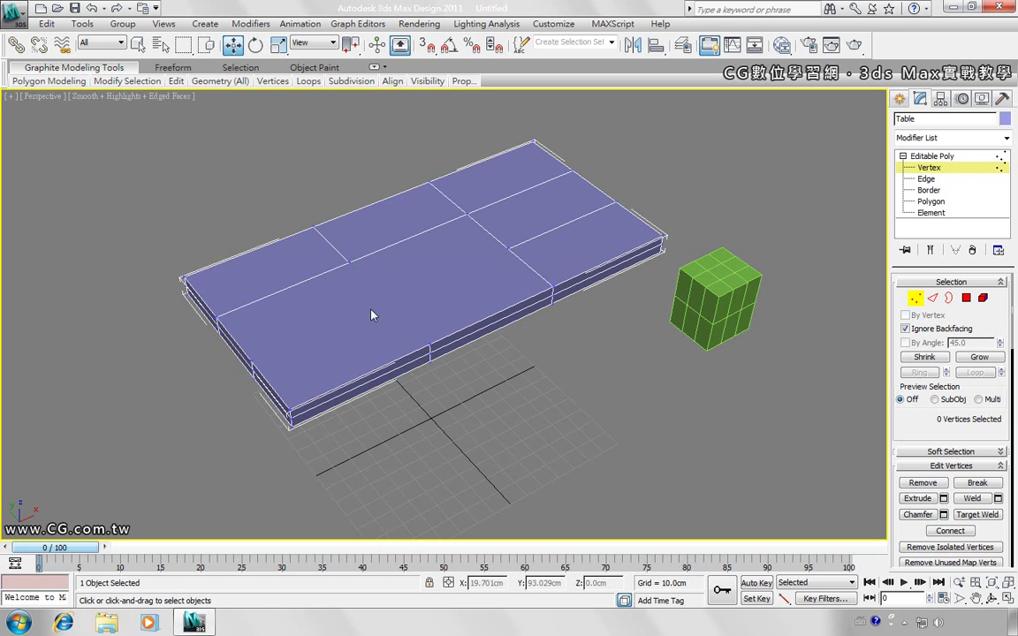
left_click(349, 261)
left_click(466, 219)
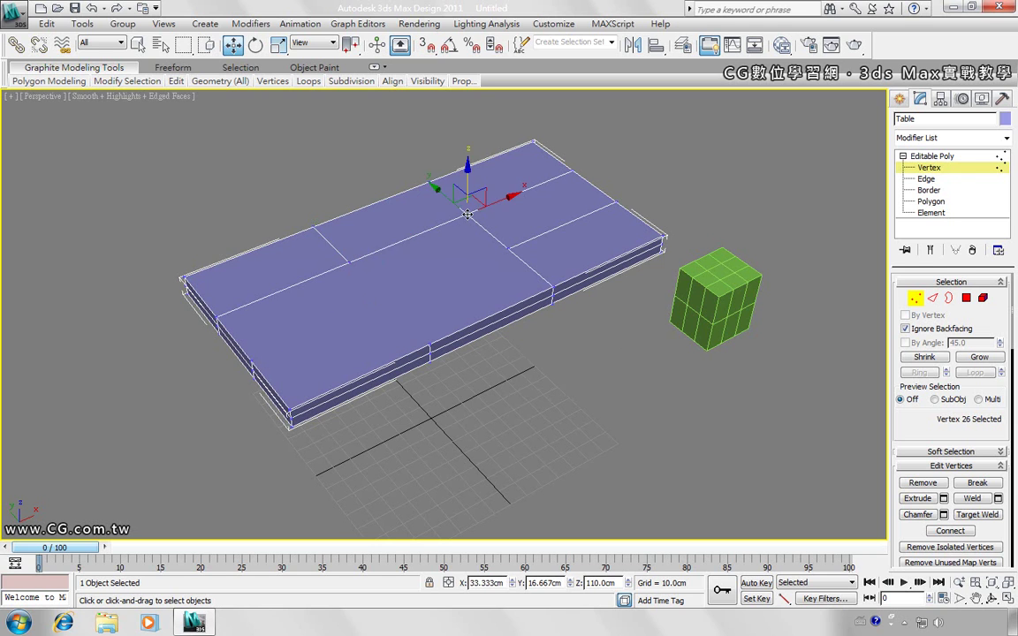
left_click(349, 262)
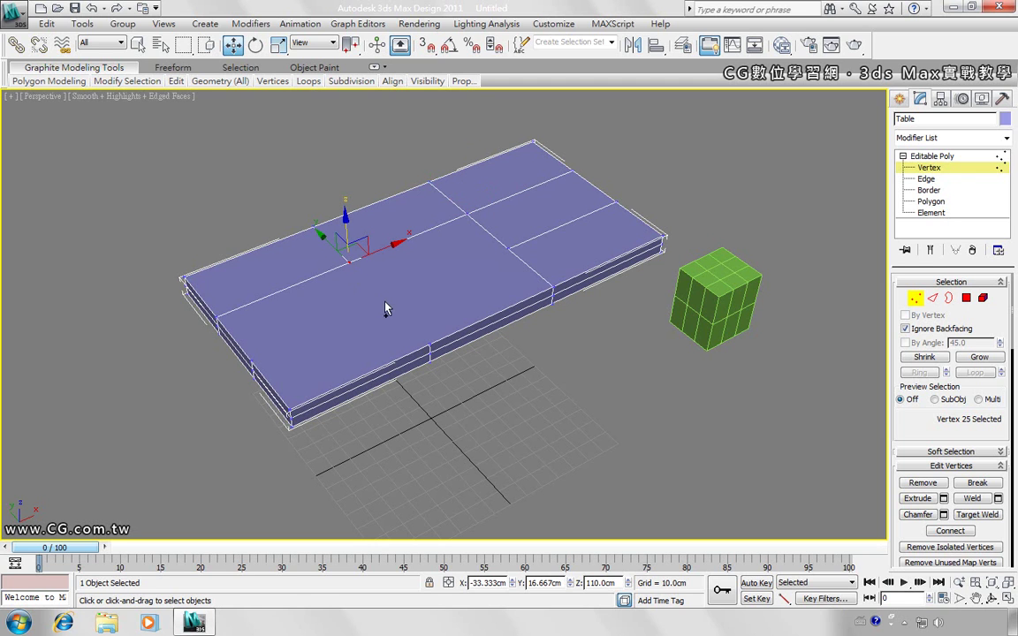
left_click(431, 344, "ctrl")
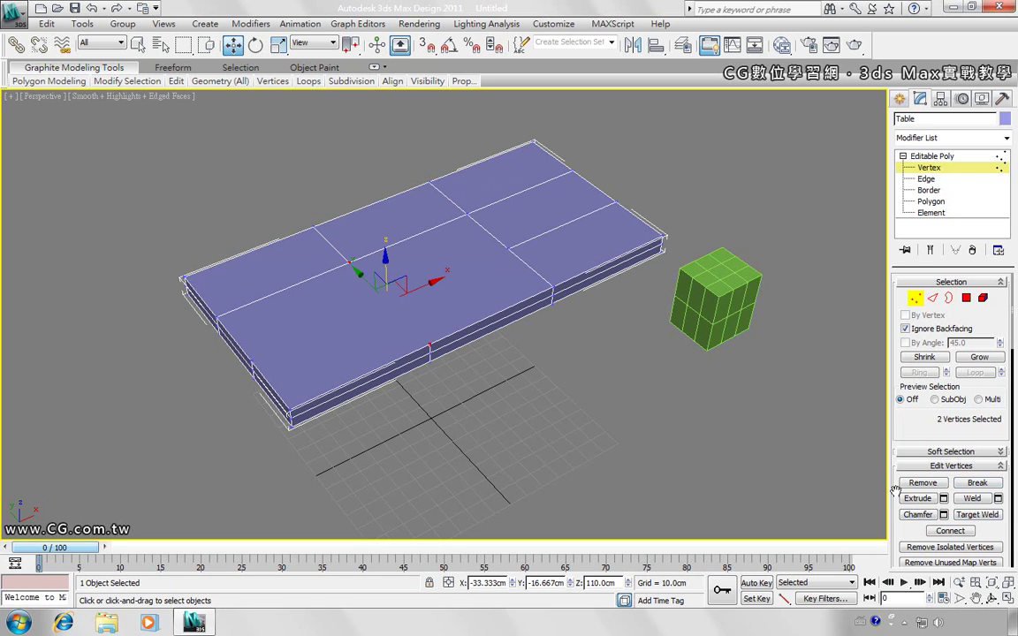
left_click(951, 532)
- Try pairing a front-left edge vertex with an upper-right vertex, then clear the selection
left_click(600, 426)
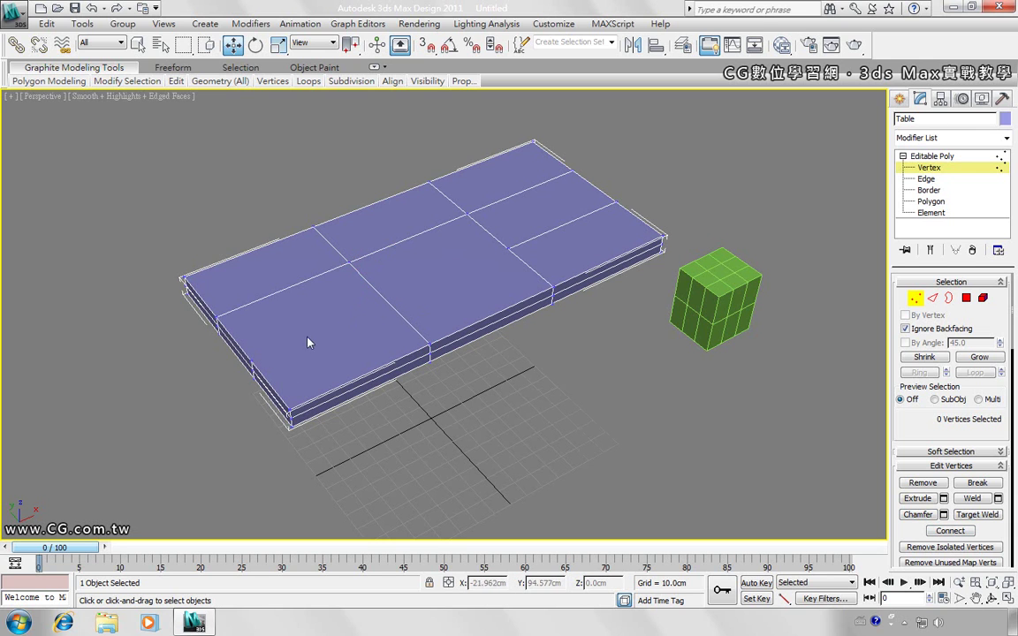
left_click(252, 362)
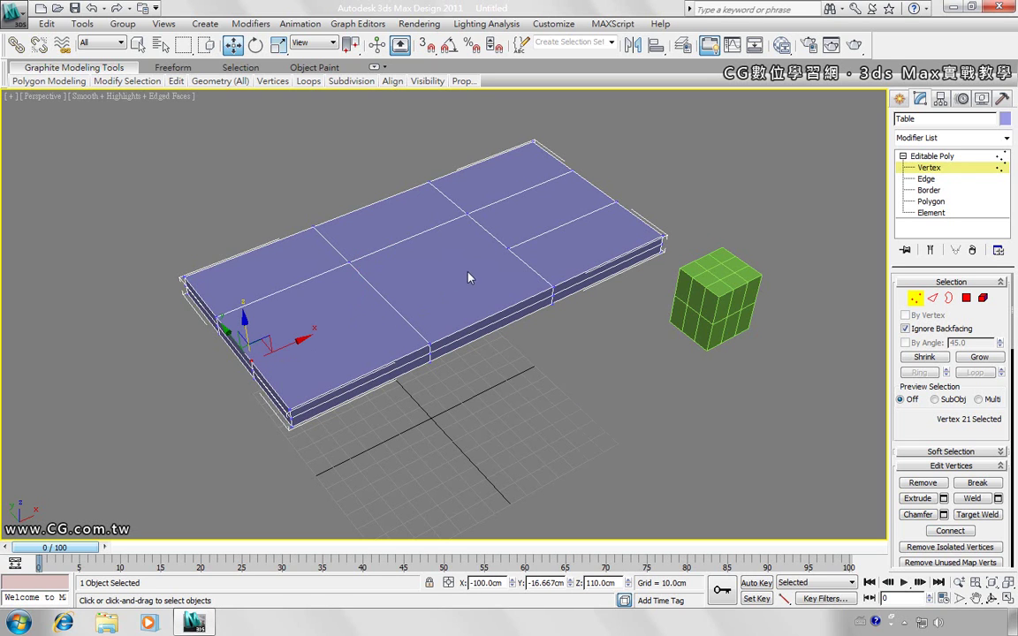
left_click(508, 250, "ctrl")
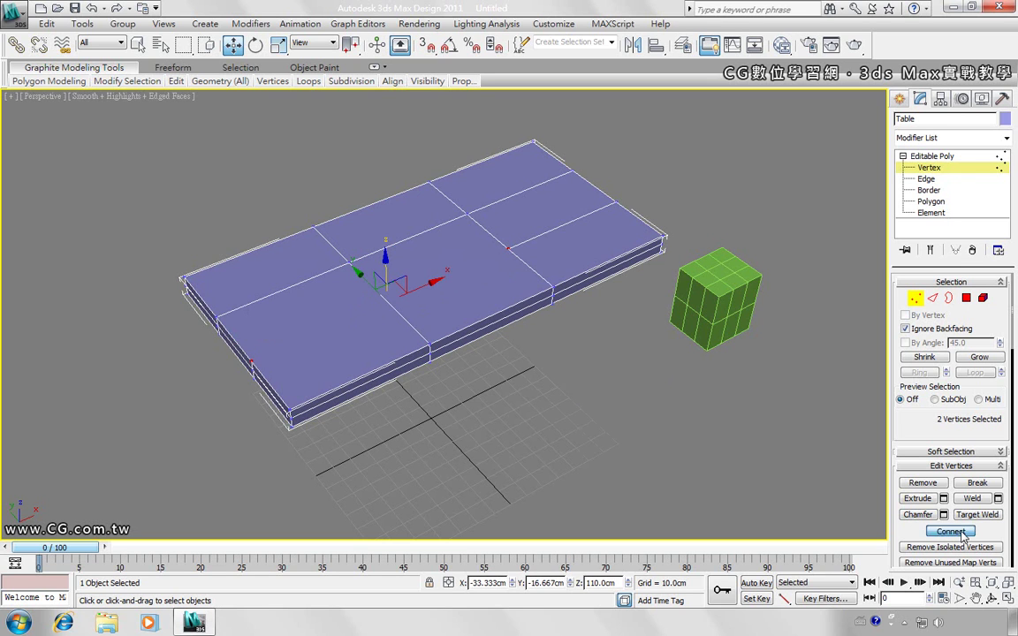
left_click(656, 417)
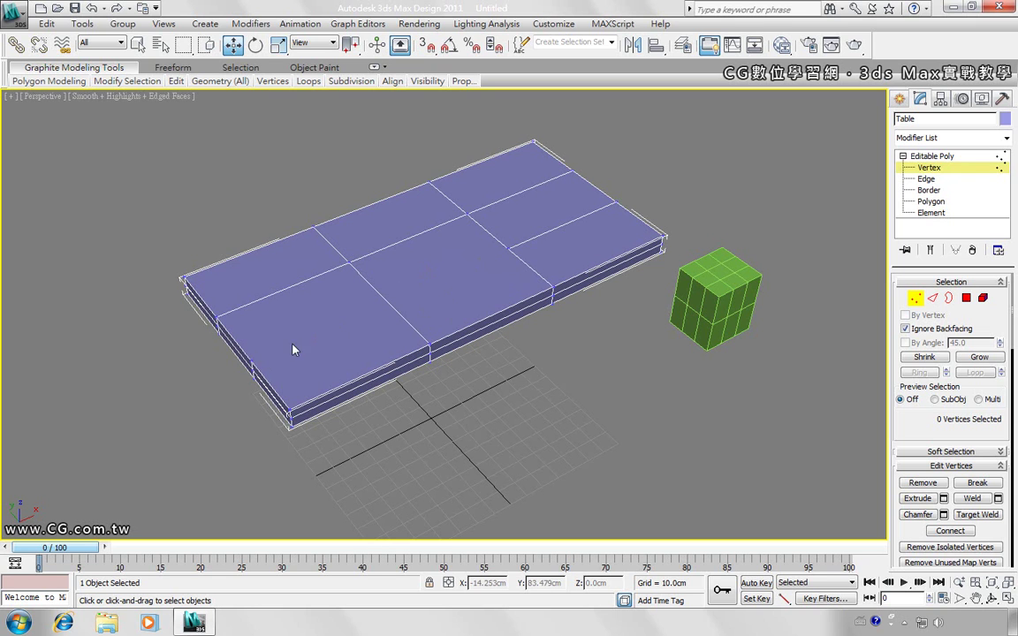
- Use the quad-menu Cut tool to make two short edge cuts on the tabletop's right side
right_click(632, 348)
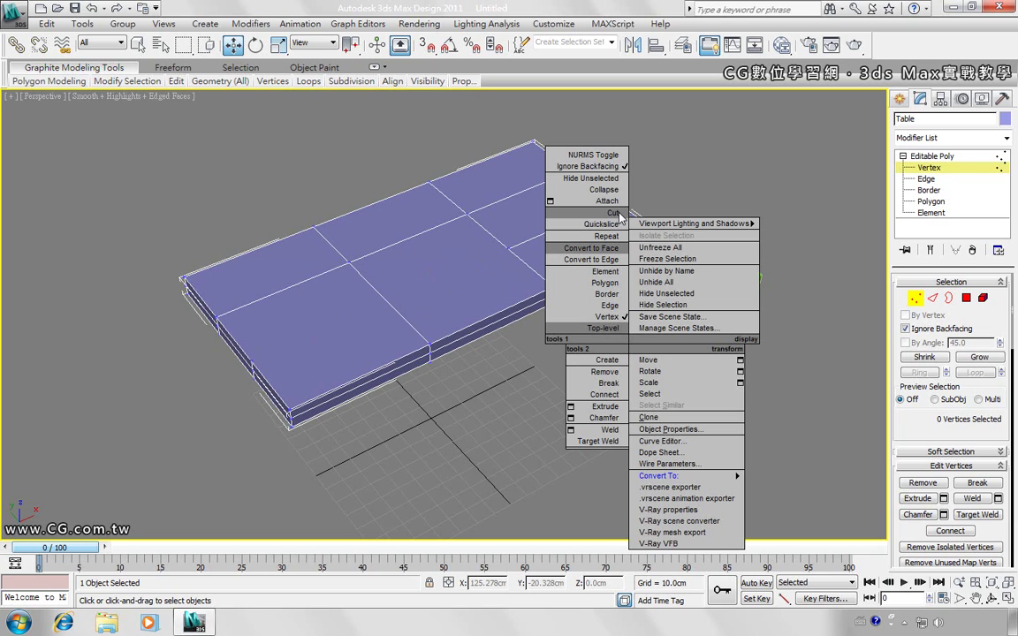
left_click(620, 218)
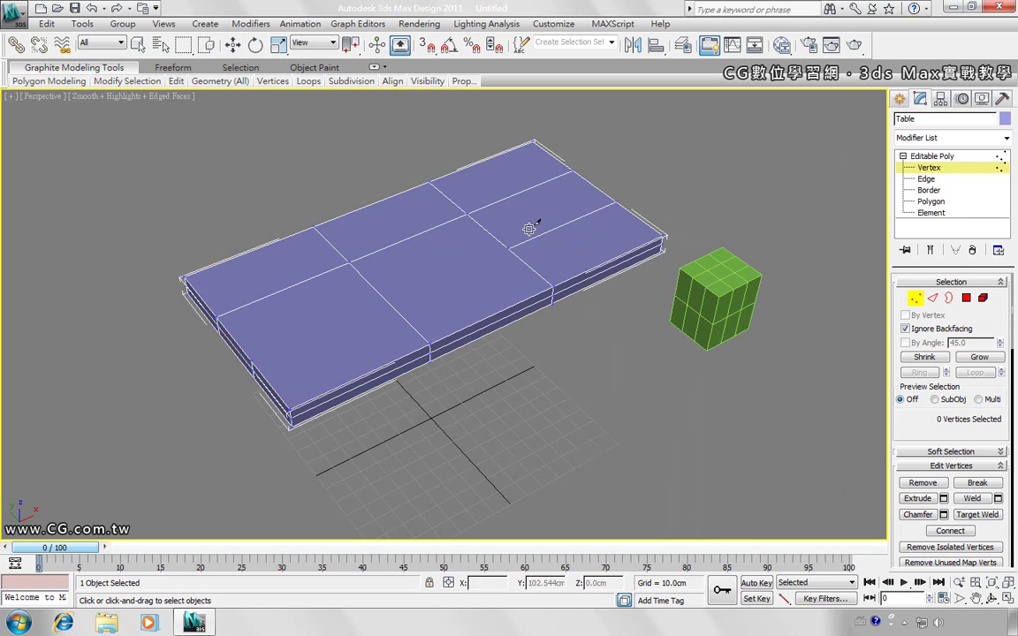
left_click(530, 189)
left_click(537, 236)
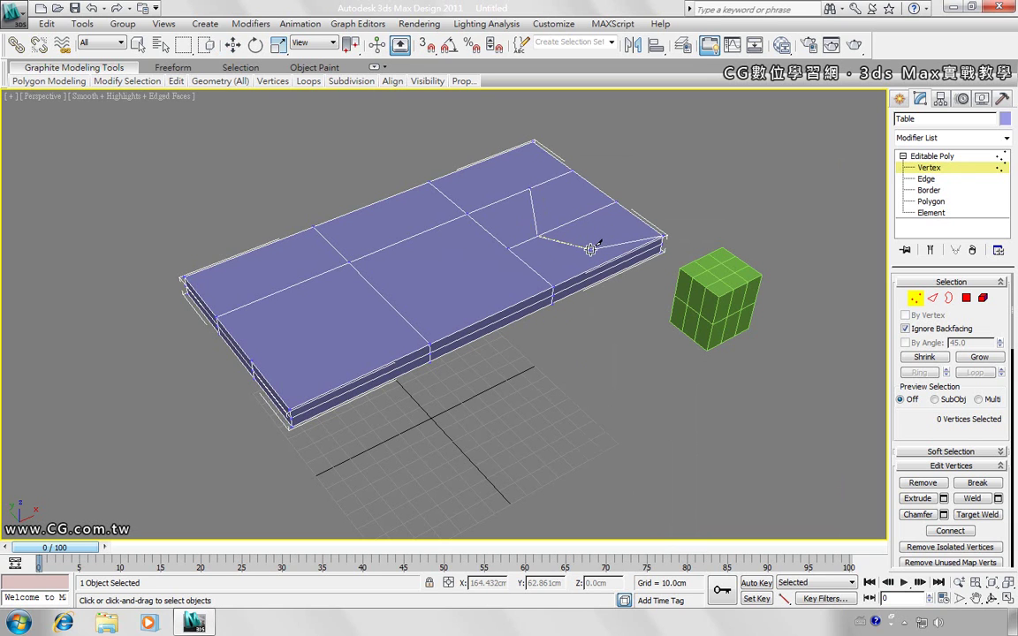
right_click(589, 246)
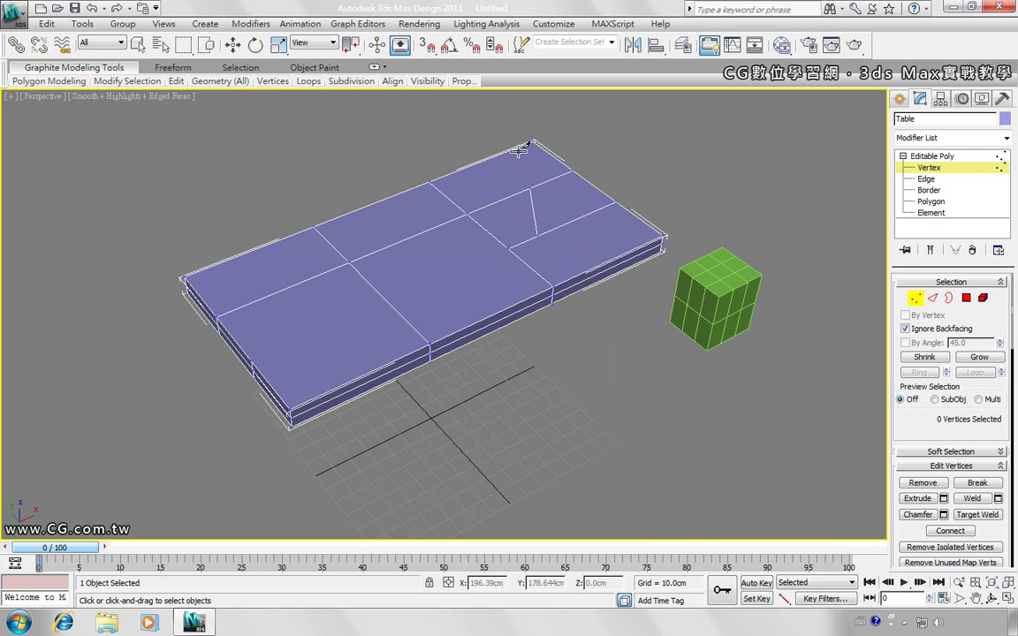
left_click(518, 150)
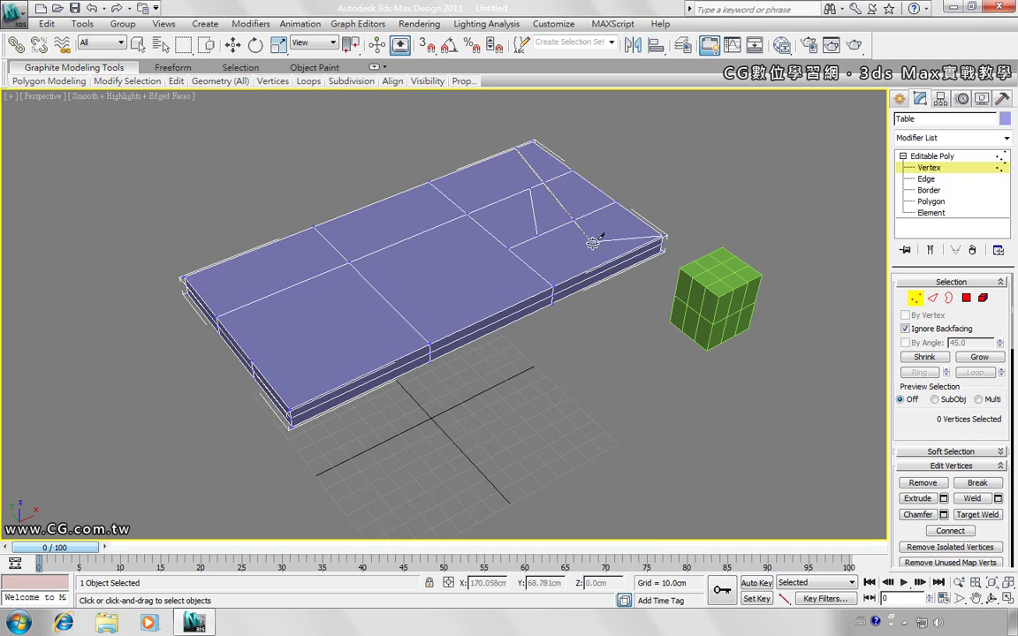
left_click(617, 257)
right_click(612, 230)
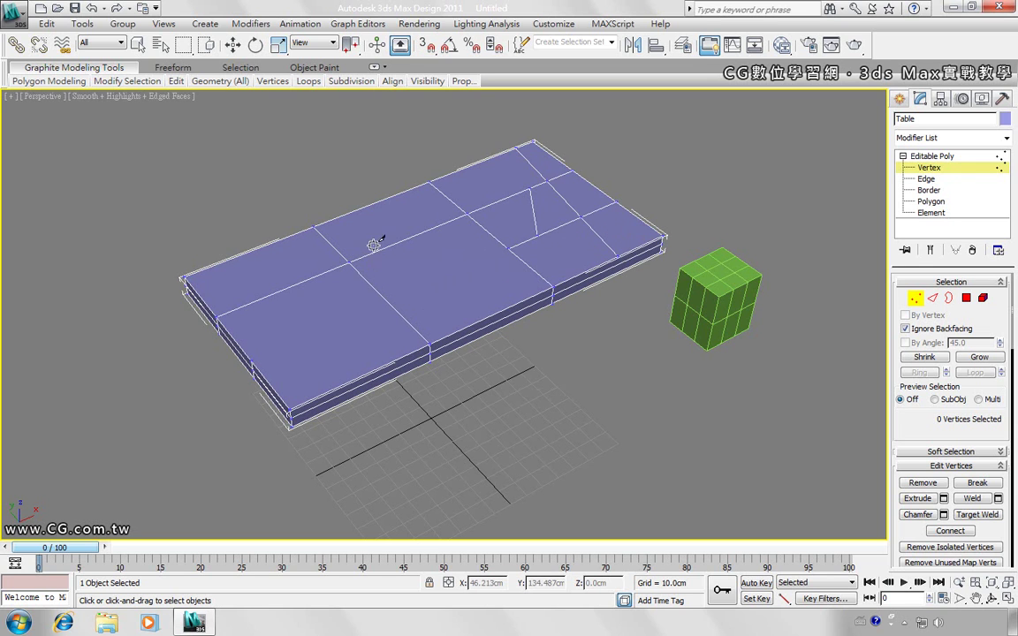
- Cut a long zig-zag edge from the top's back edge through the middle to the front
left_click(382, 202)
left_click(389, 219)
left_click(413, 229)
left_click(419, 255)
left_click(441, 268)
left_click(463, 259)
left_click(476, 277)
left_click(486, 285)
left_click(470, 303)
left_click(499, 309)
right_click(508, 294)
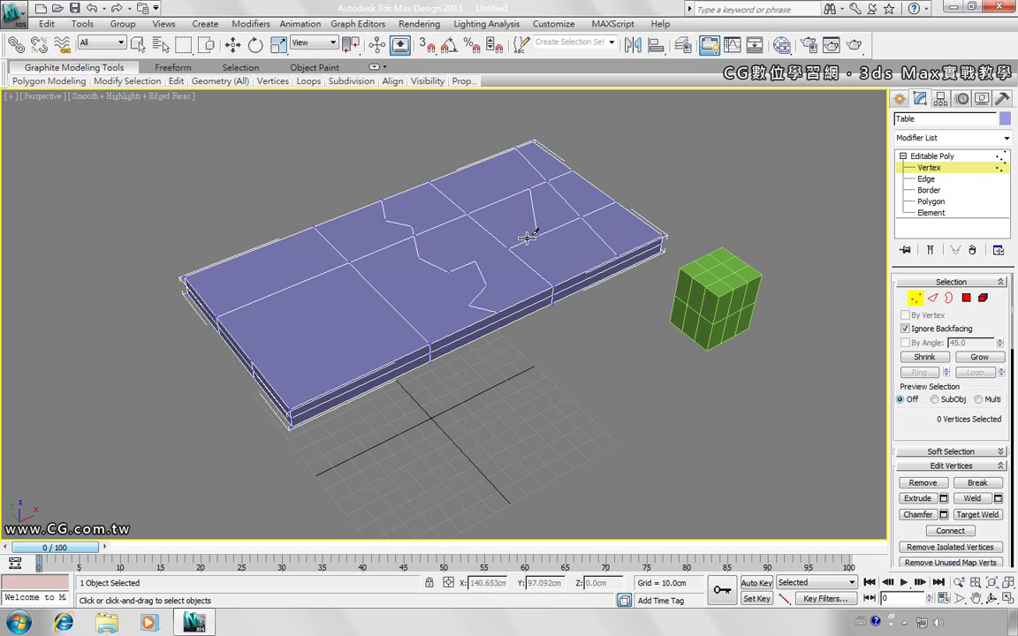
left_click(233, 44)
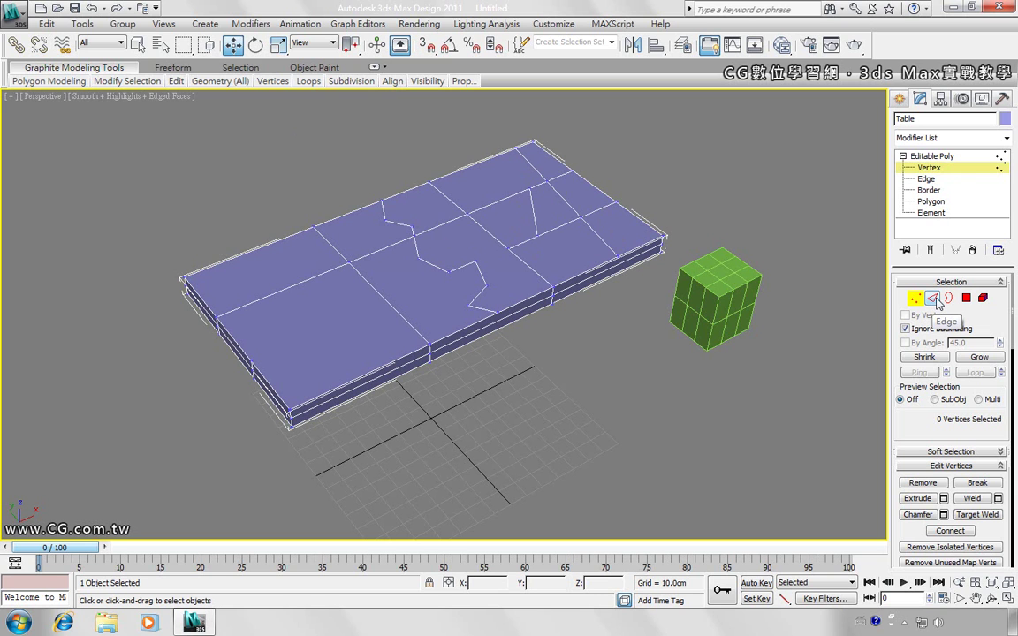
- At edge level, select the stray cut edge near the back and remove it
left_click(934, 299)
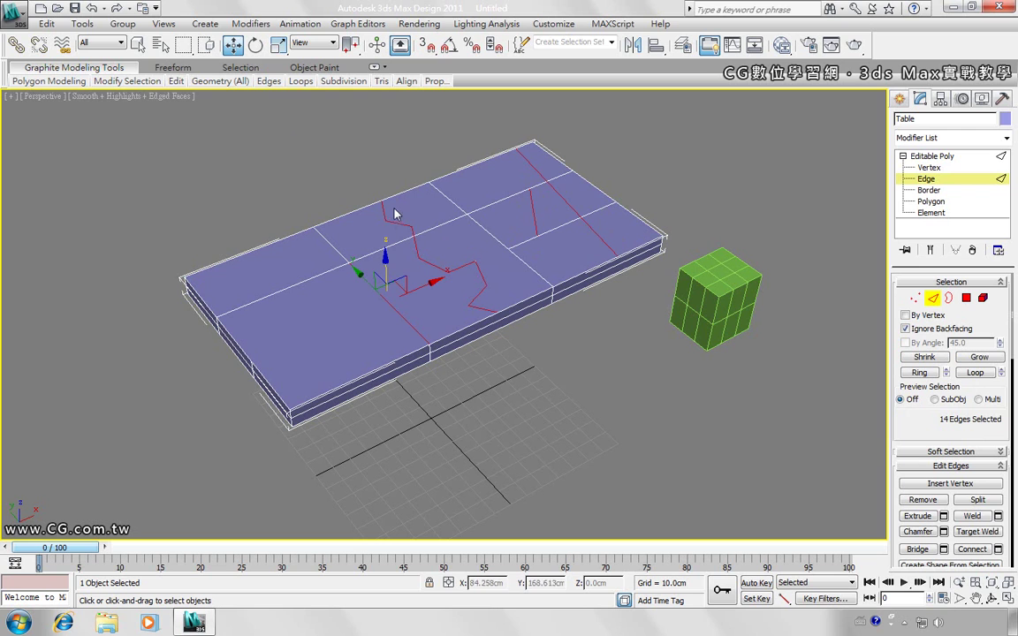
left_click(360, 183)
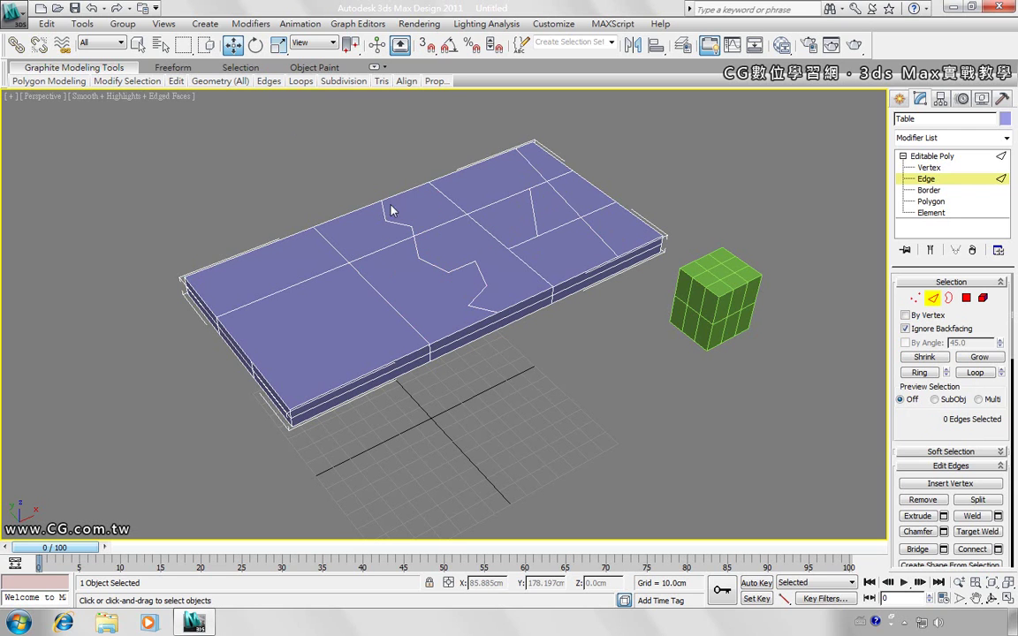
left_click(534, 215)
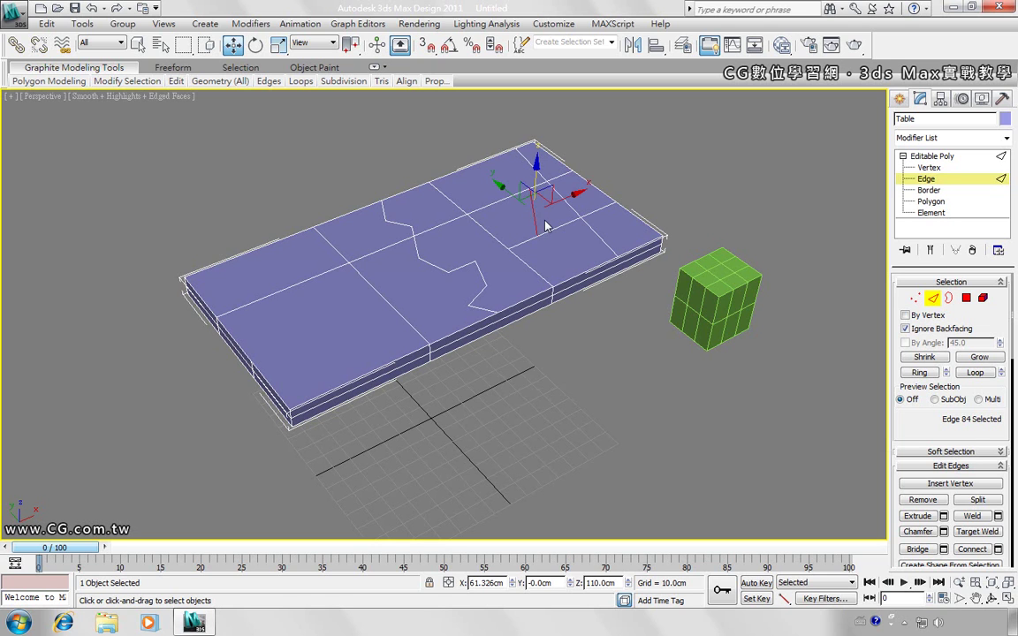
key("alt+ctrl+h")
key("ctrl+z")
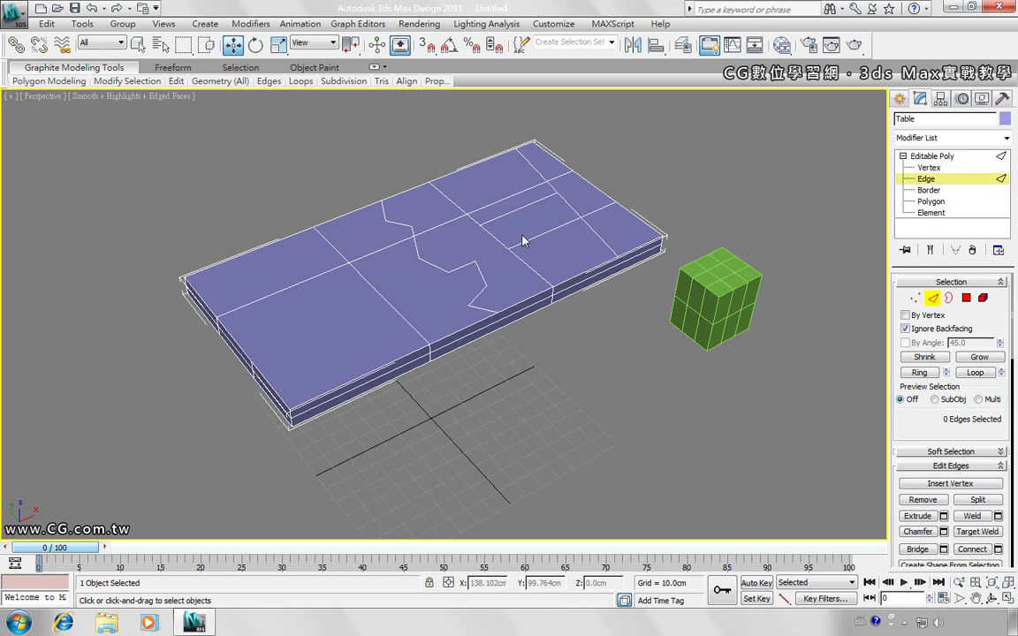
mouse_move(513, 252)
middle_mouse_down("alt")
mouse_move(532, 250)
mouse_move(518, 274)
mouse_move(518, 236)
middle_mouse_up("alt")
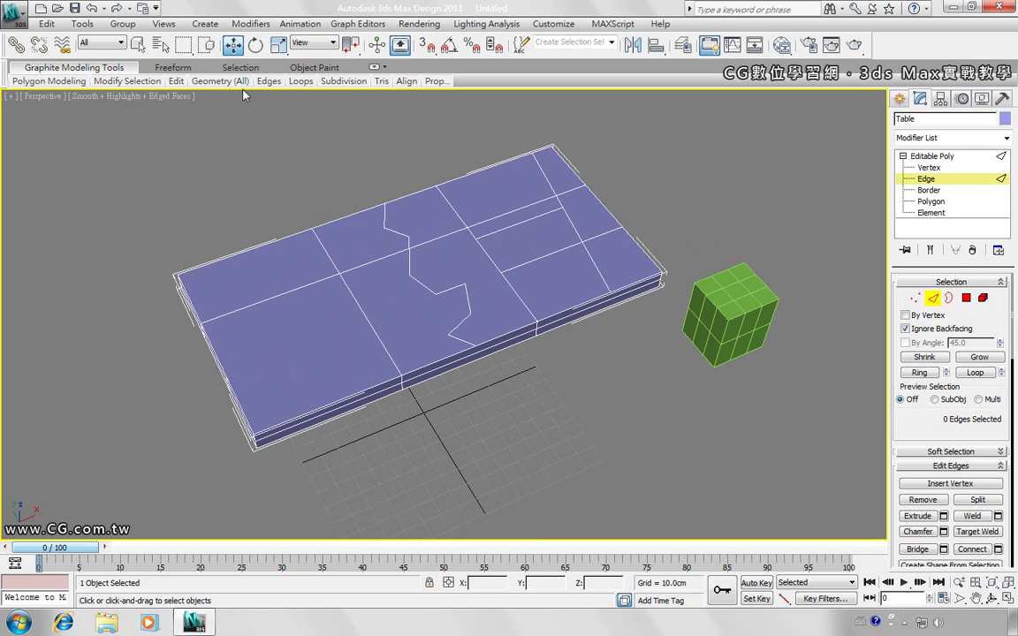
left_click(520, 226)
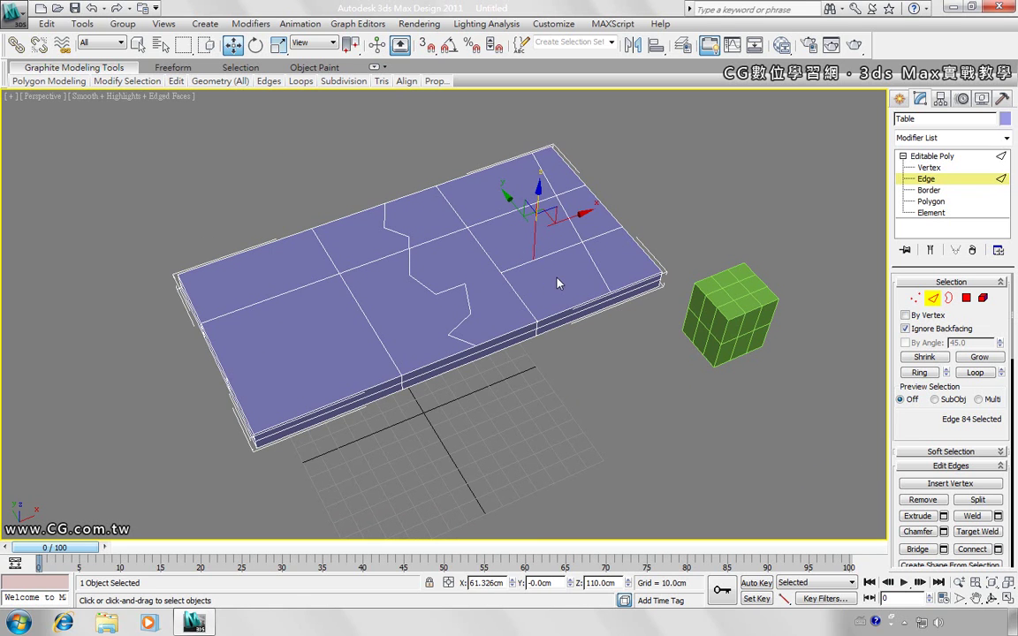
left_click(536, 278)
middle_click_drag(536, 278, 545, 263, "alt")
left_click(532, 211)
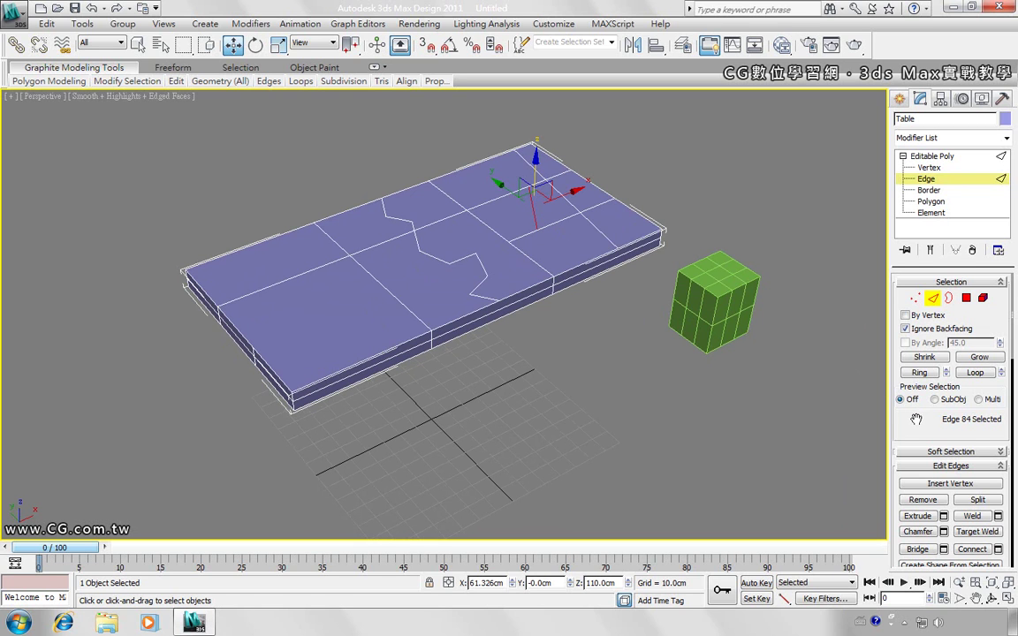
left_click(943, 508)
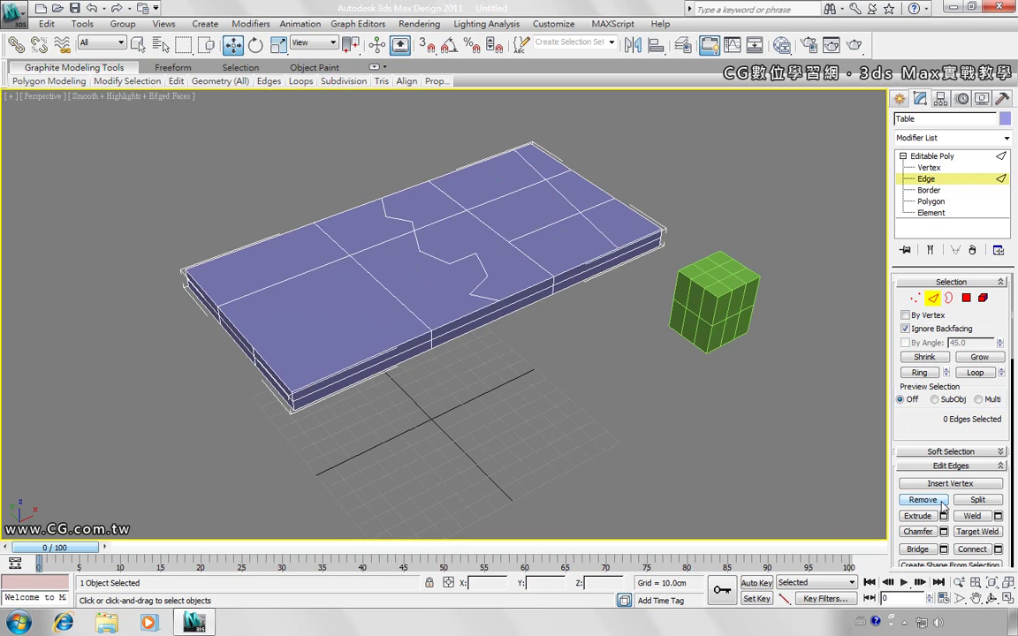
- Select the three stray edges near the back-right corner and remove them
left_click(554, 191)
left_click(558, 195, "ctrl")
left_click(595, 232, "ctrl")
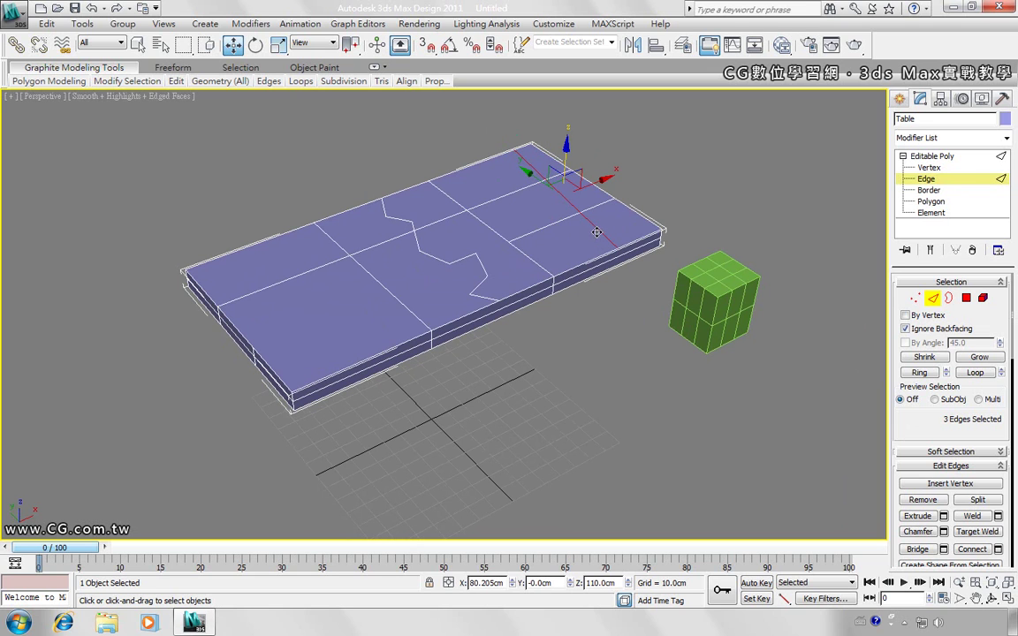
left_click(924, 501)
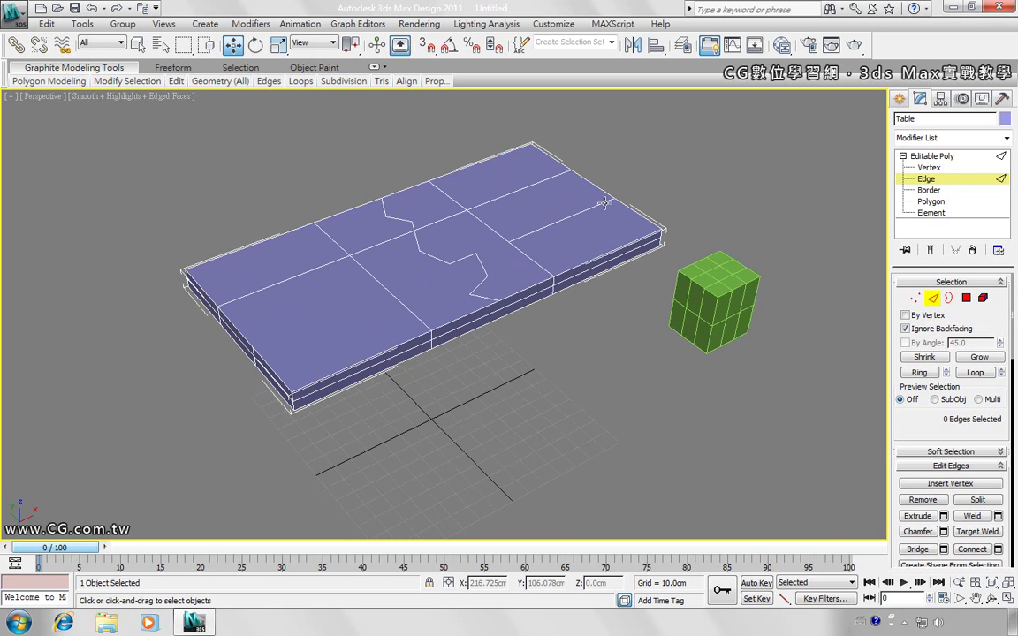
- Select the six leftover vertices near the back-right, including the back corner, and remove them
left_click(916, 300)
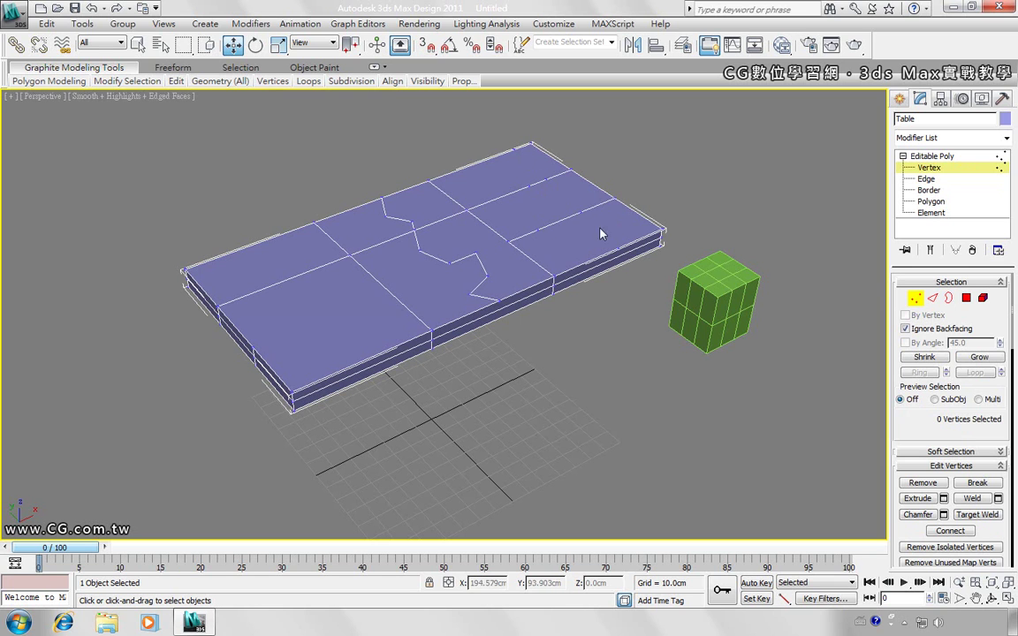
left_click_drag(520, 168, 585, 249)
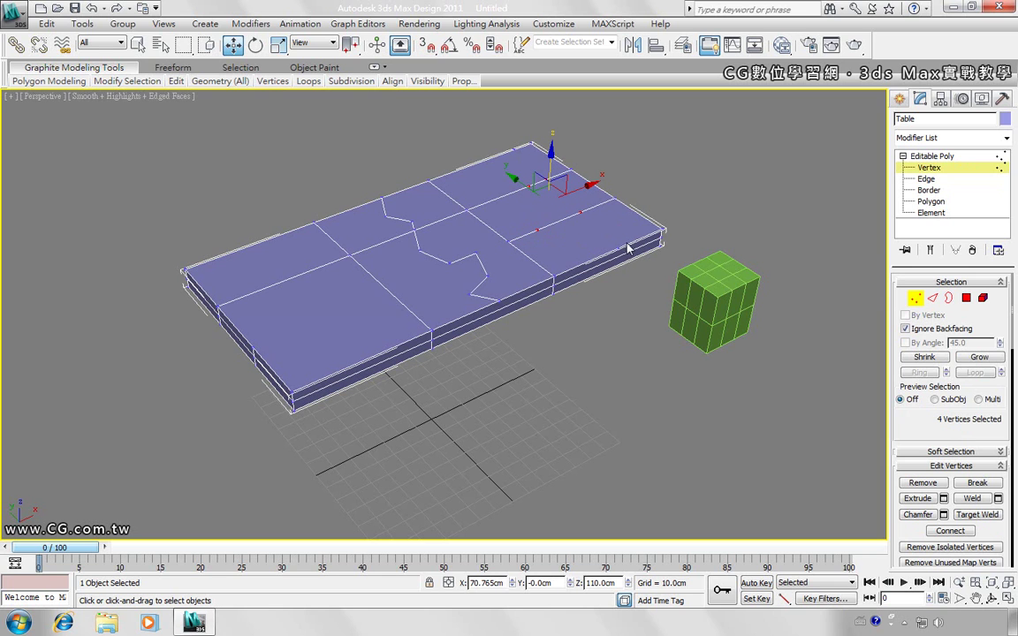
left_click(515, 149, "ctrl")
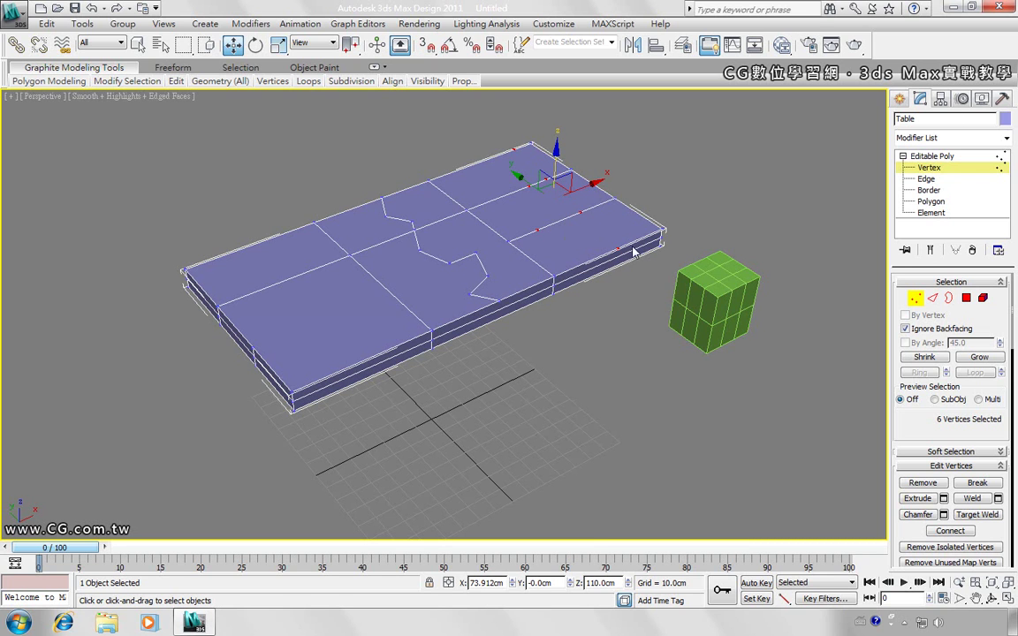
left_click(928, 485)
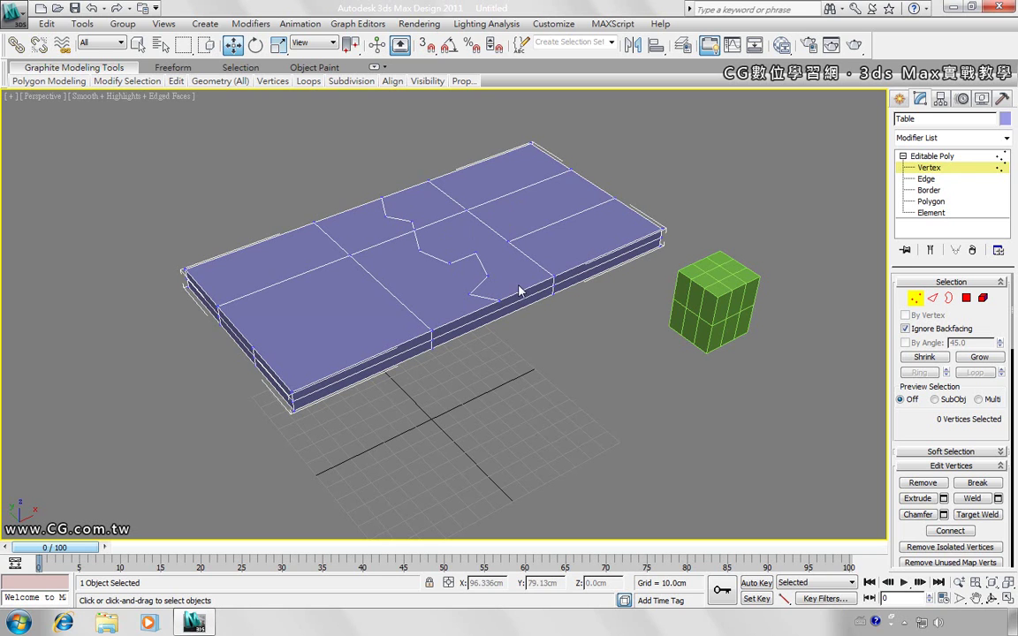
- At edge level, start selecting the zig-zag cut edges, dropping one mis-picked edge
left_click(933, 298)
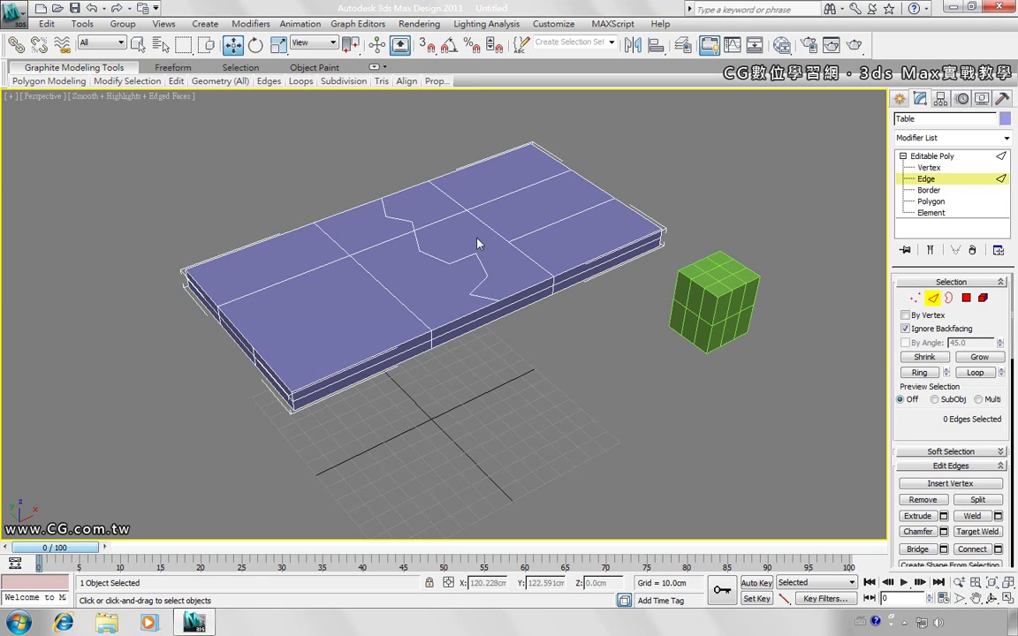
left_click(391, 225)
left_click(411, 232, "ctrl")
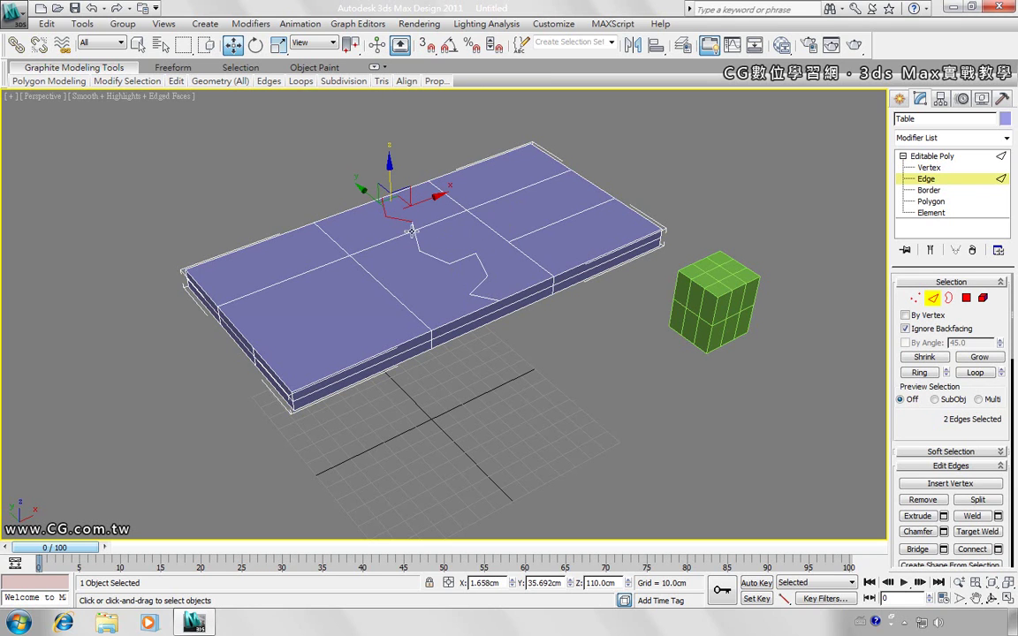
left_click(421, 228, "ctrl")
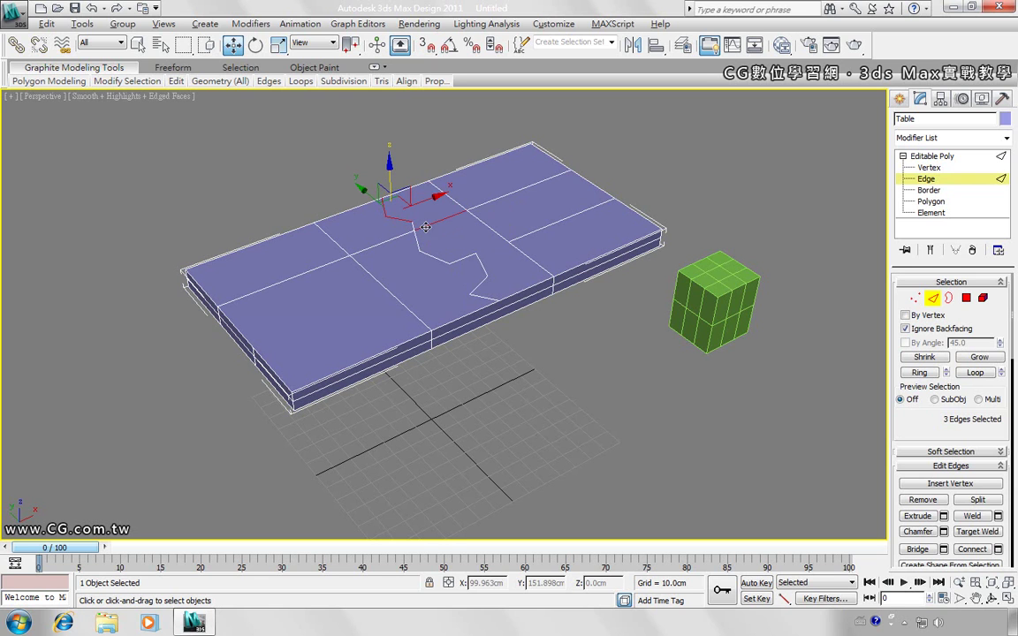
left_click(430, 234, "alt")
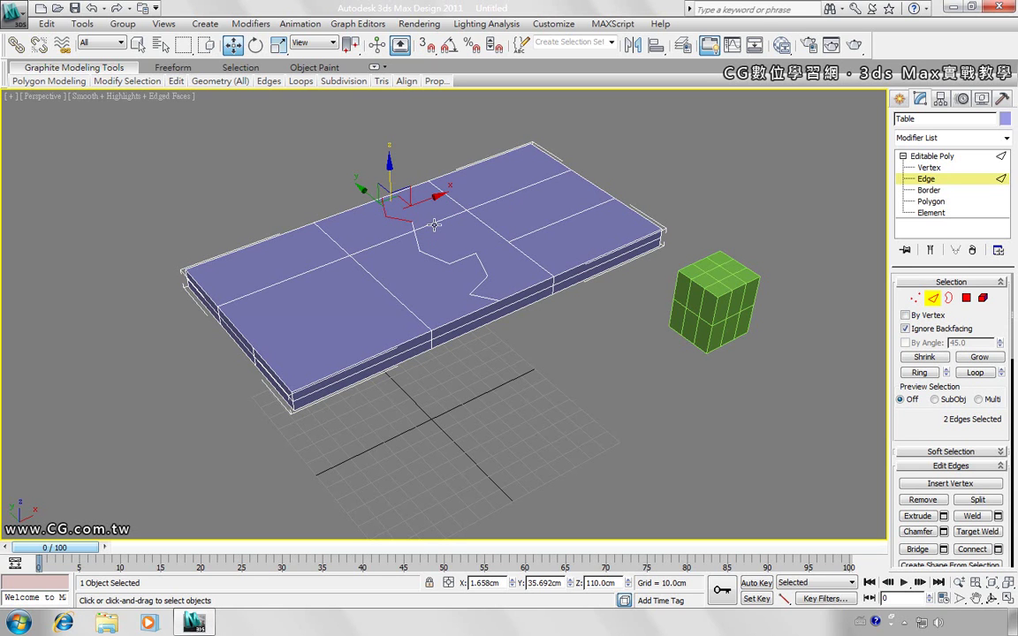
- Add the remaining zig-zag edges, nine in total, and remove them
left_click(375, 205, "ctrl")
left_click(376, 217, "ctrl")
left_click(434, 259, "ctrl")
left_click(462, 260, "ctrl")
left_click(480, 263, "ctrl")
left_click(480, 283, "ctrl")
left_click(485, 298, "ctrl")
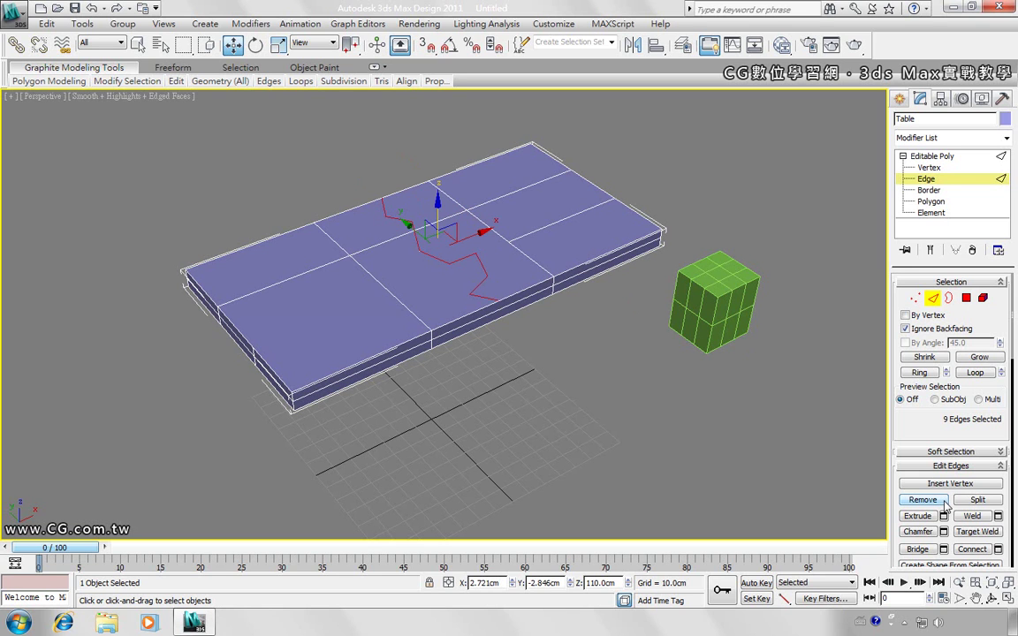
left_click(923, 501)
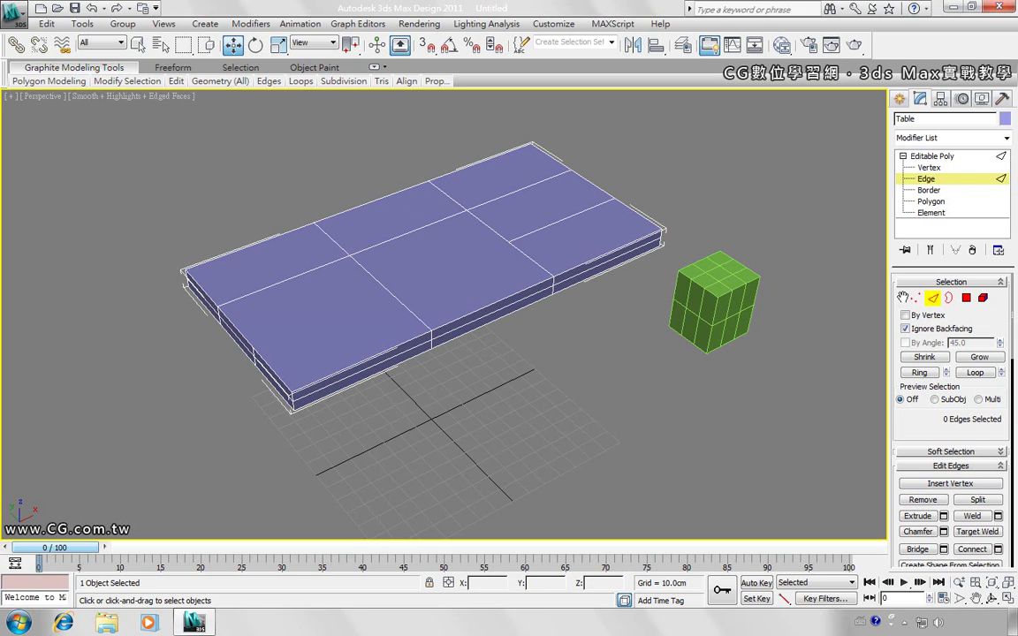
left_click(916, 299)
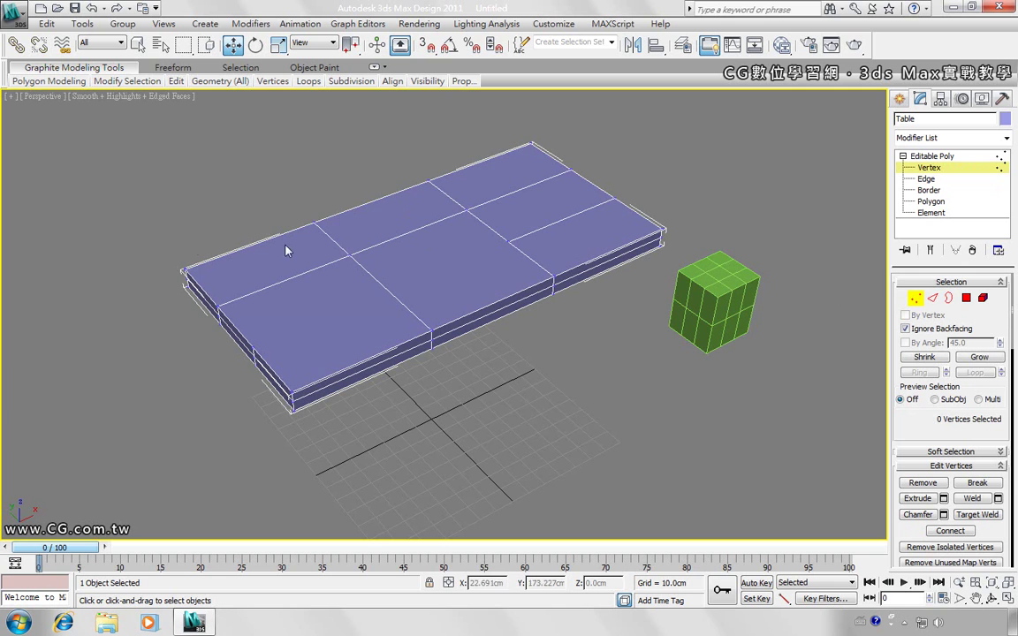
left_click_drag(152, 133, 693, 421)
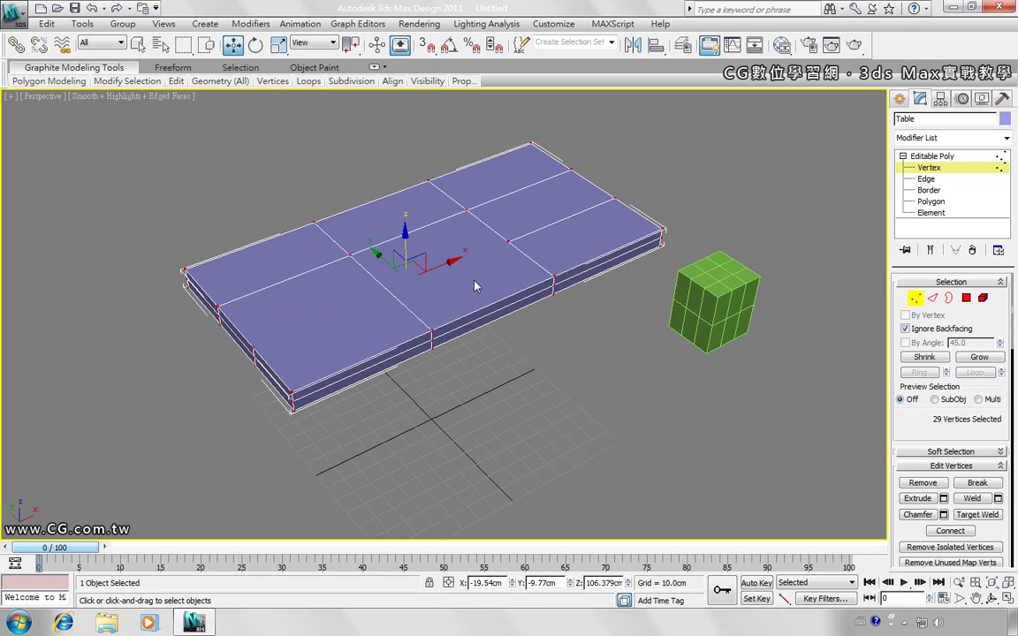
left_click(442, 247)
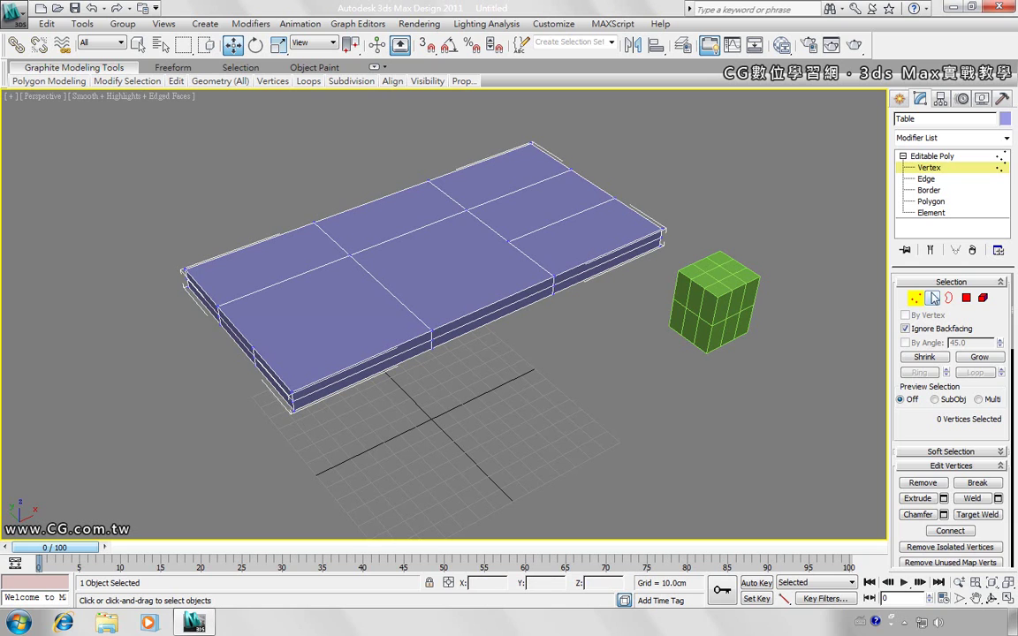
key("2")
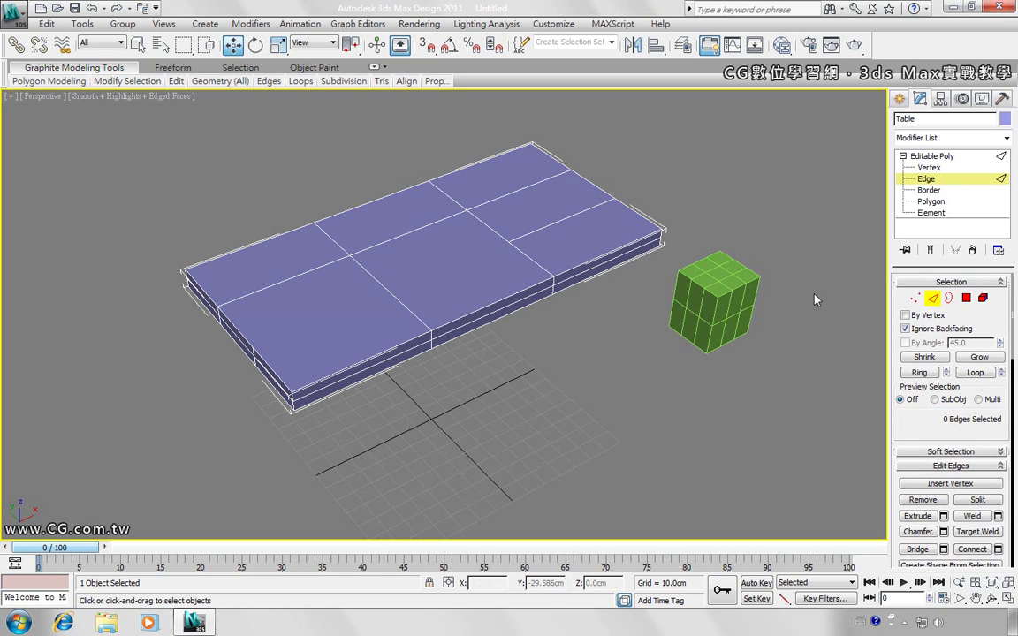
left_click(911, 301)
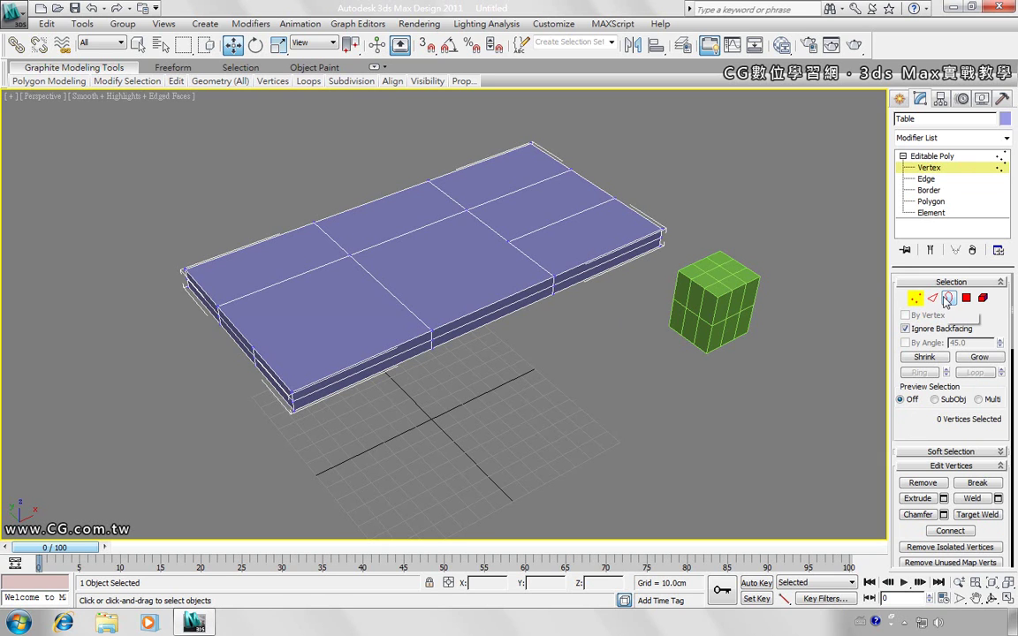
- Cut one straight edge from the top's right grid point to the front-left edge
right_click(619, 316)
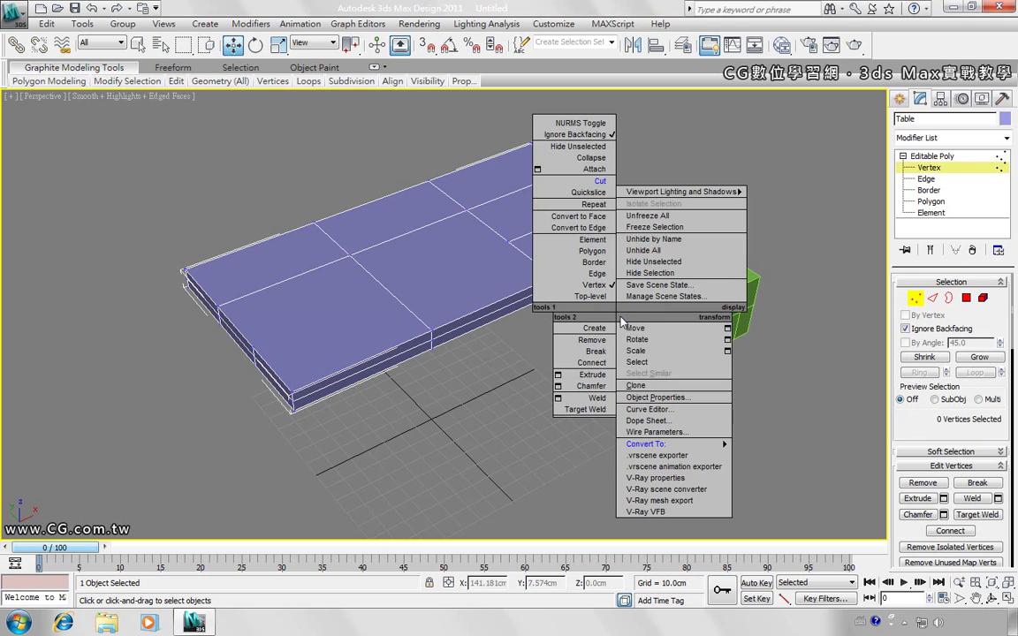
left_click(601, 181)
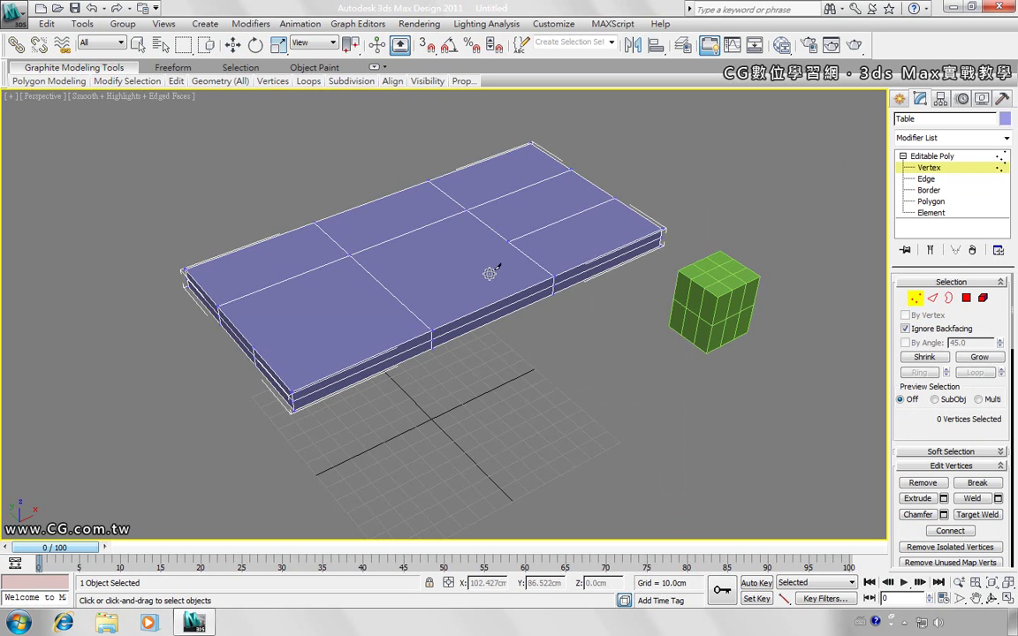
left_click(509, 242)
left_click(508, 242)
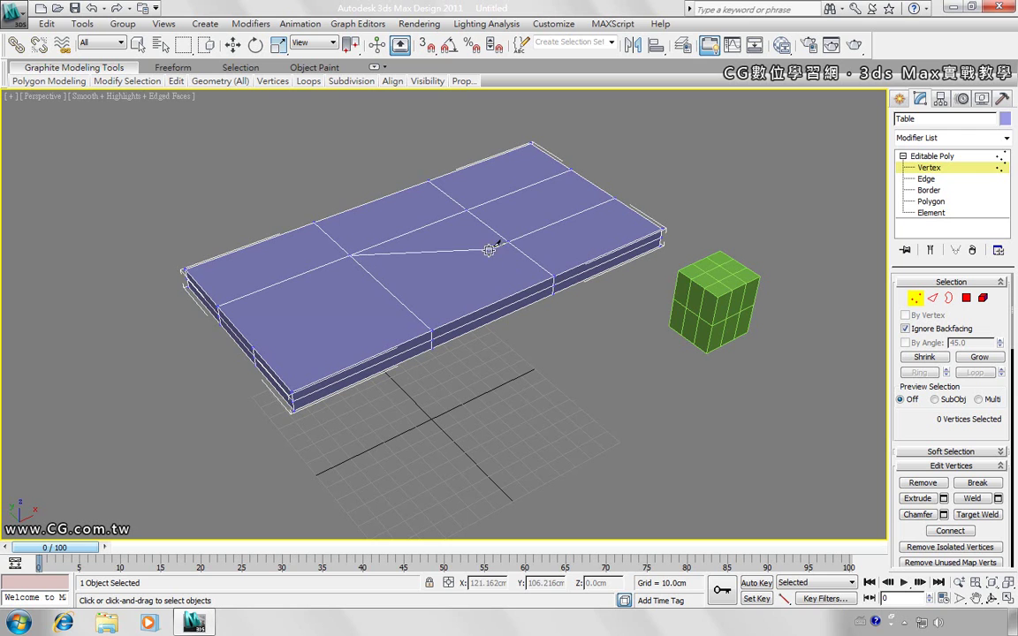
left_click(255, 344)
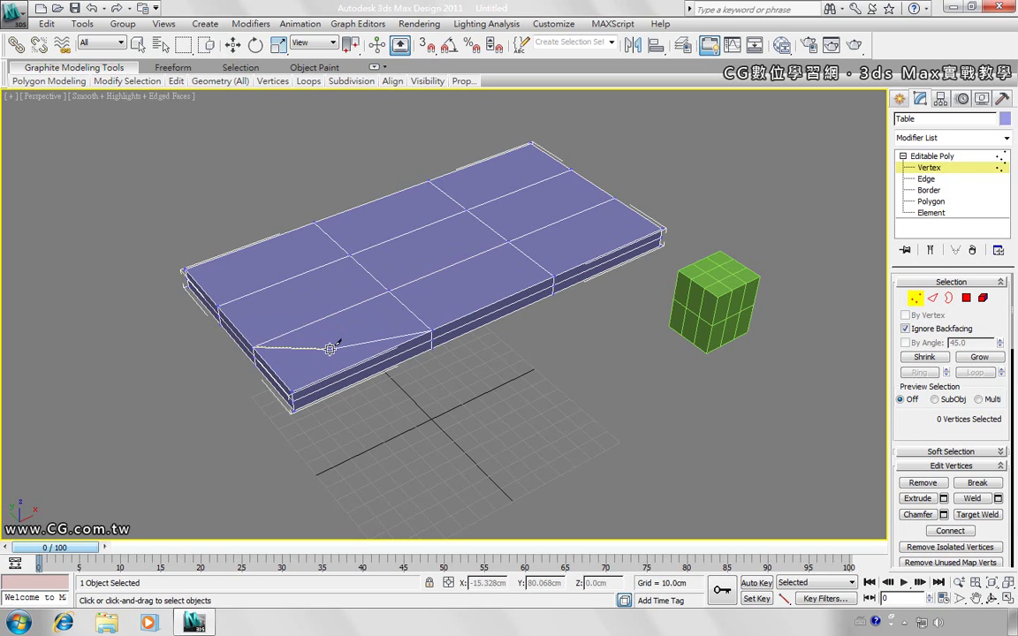
right_click(330, 349)
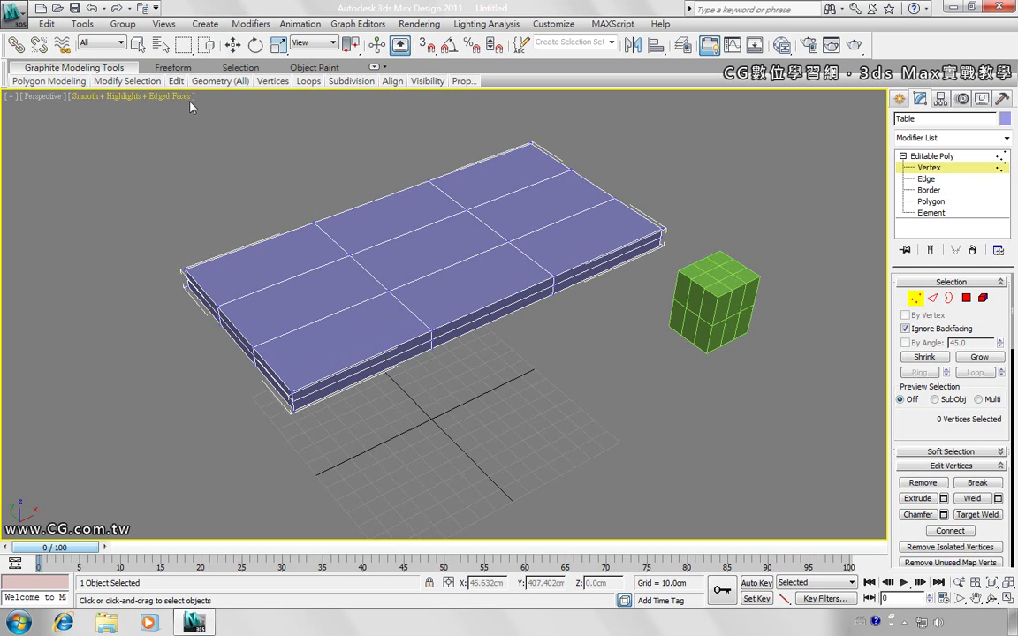
left_click(233, 45)
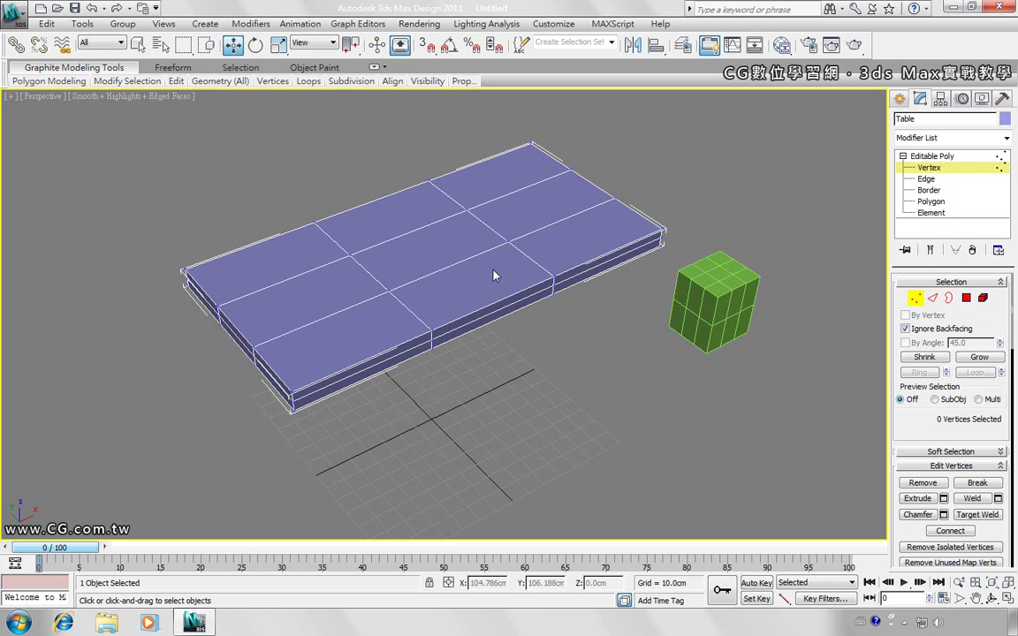
- Test-move a grid vertex and the front-left corner vertex, undoing the corner deformations
left_click(509, 240)
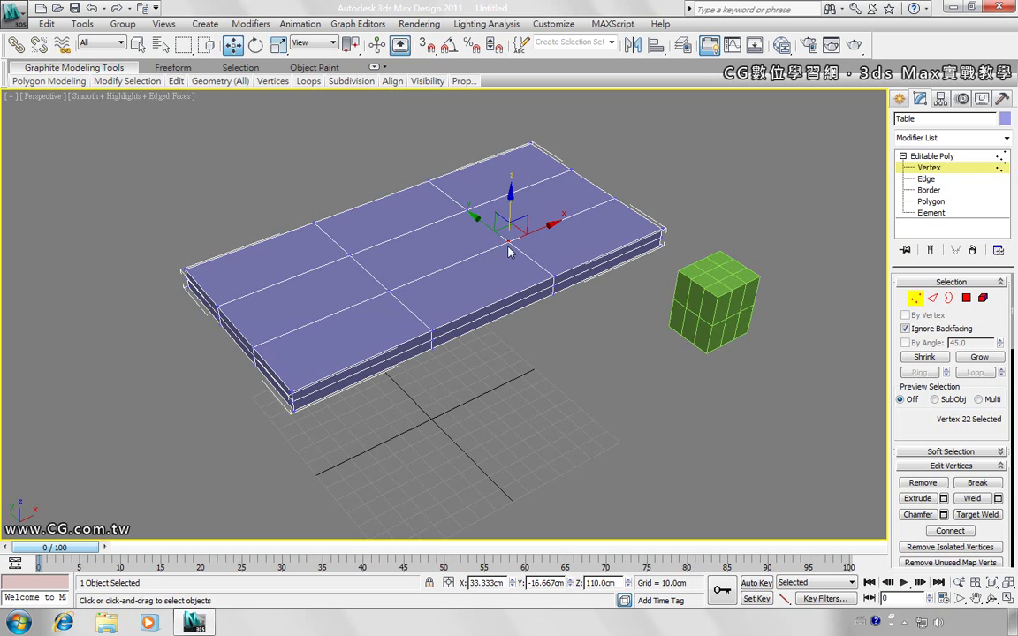
mouse_move(543, 227)
left_mouse_down()
mouse_move(474, 250)
mouse_move(524, 232)
mouse_move(506, 257)
left_mouse_up()
left_click(252, 343)
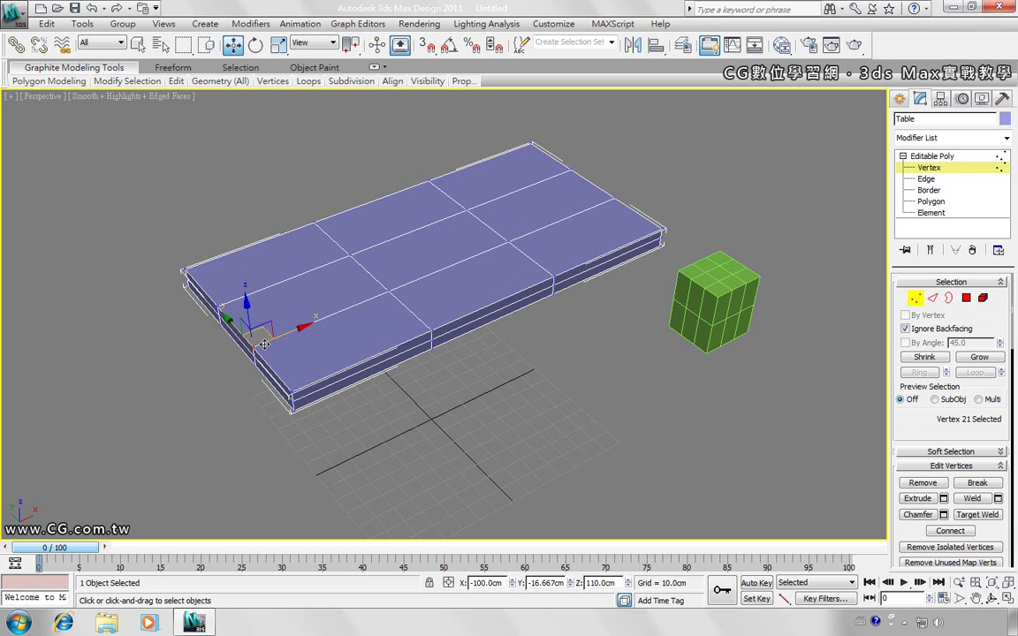
mouse_move(269, 332)
left_mouse_down()
mouse_move(315, 302)
mouse_move(301, 334)
left_mouse_up()
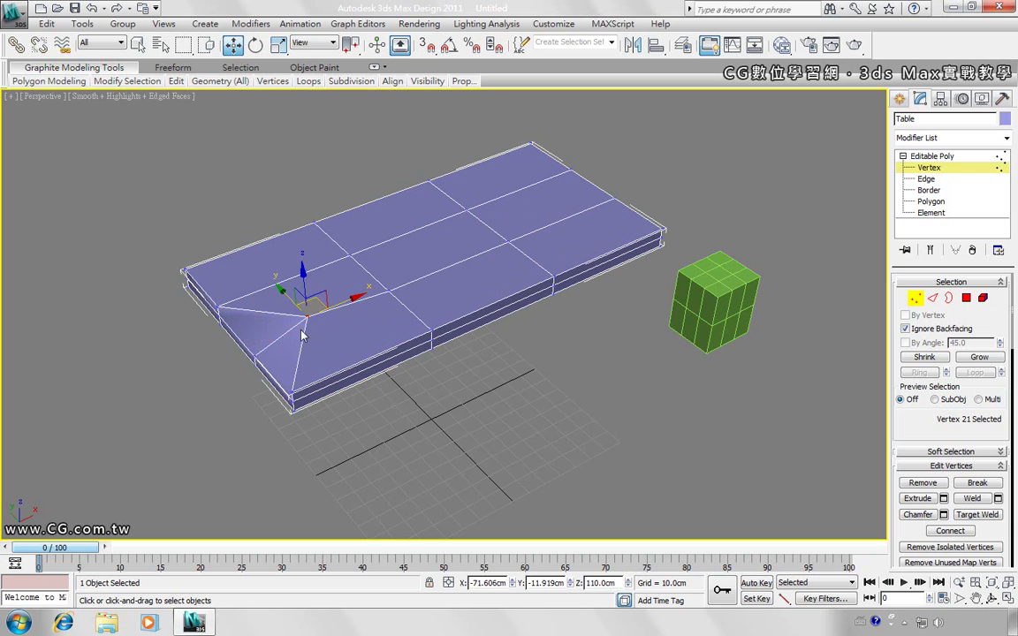
key("ctrl+z")
key("ctrl+z")
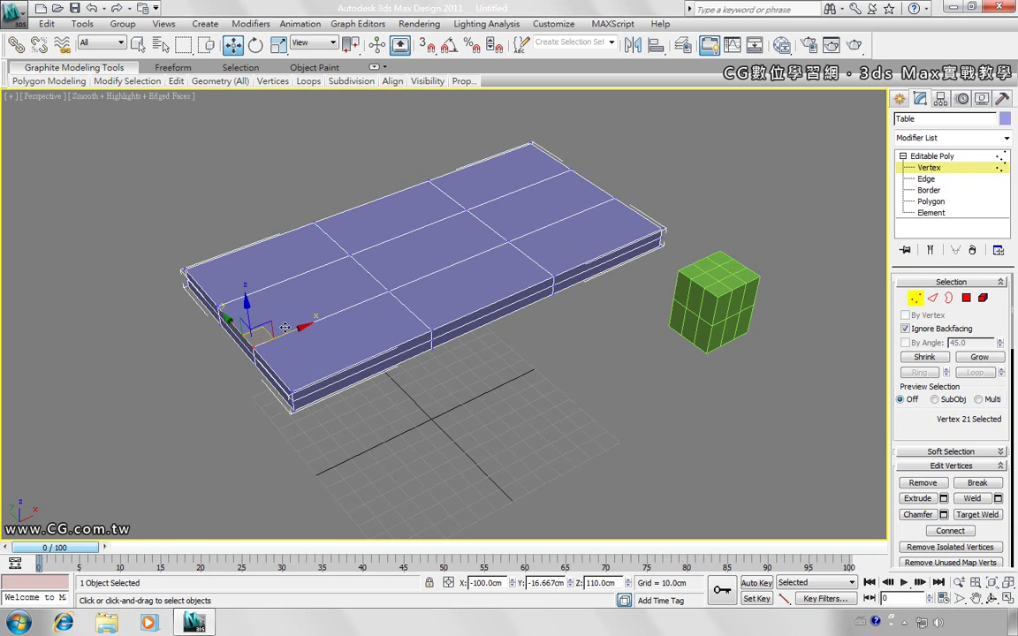
left_click(240, 338)
left_click(251, 339)
left_click_drag(288, 332, 269, 367)
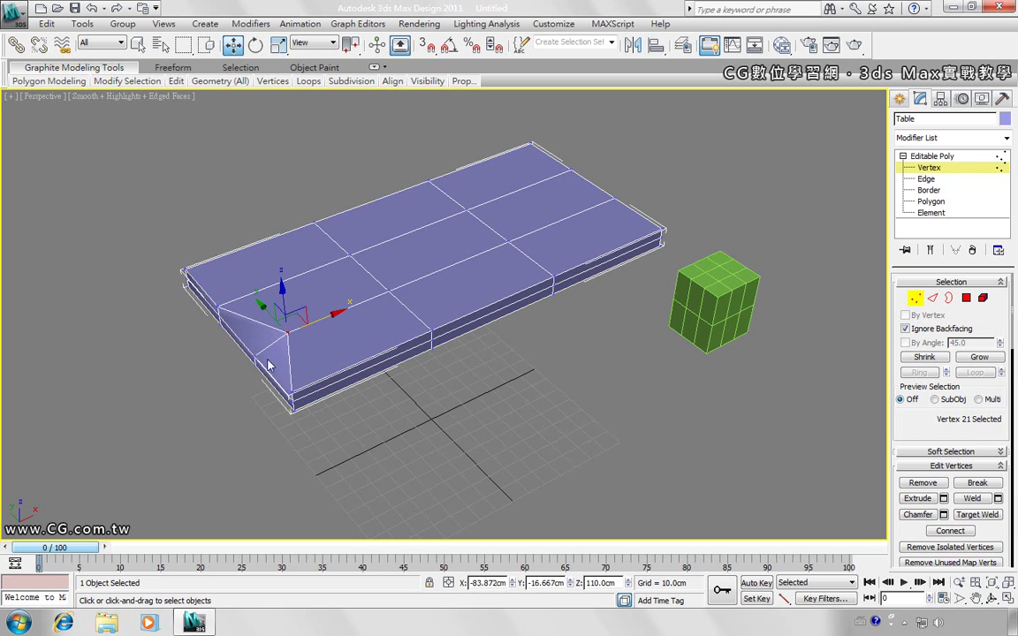
key("ctrl+z")
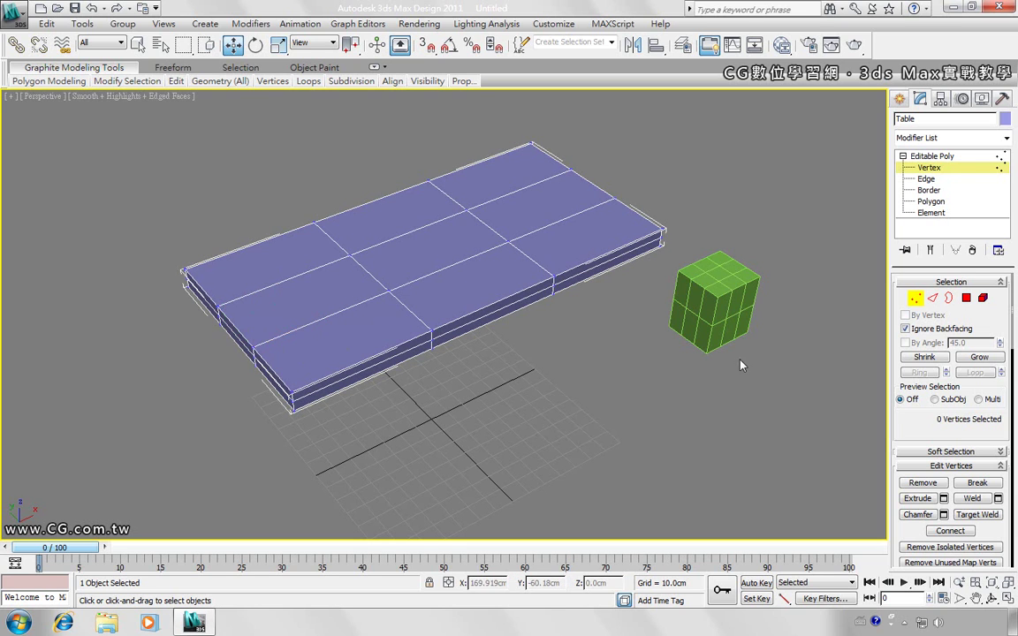
- Leave Vertex level, delete the green box, and select the Table object
left_click(915, 297)
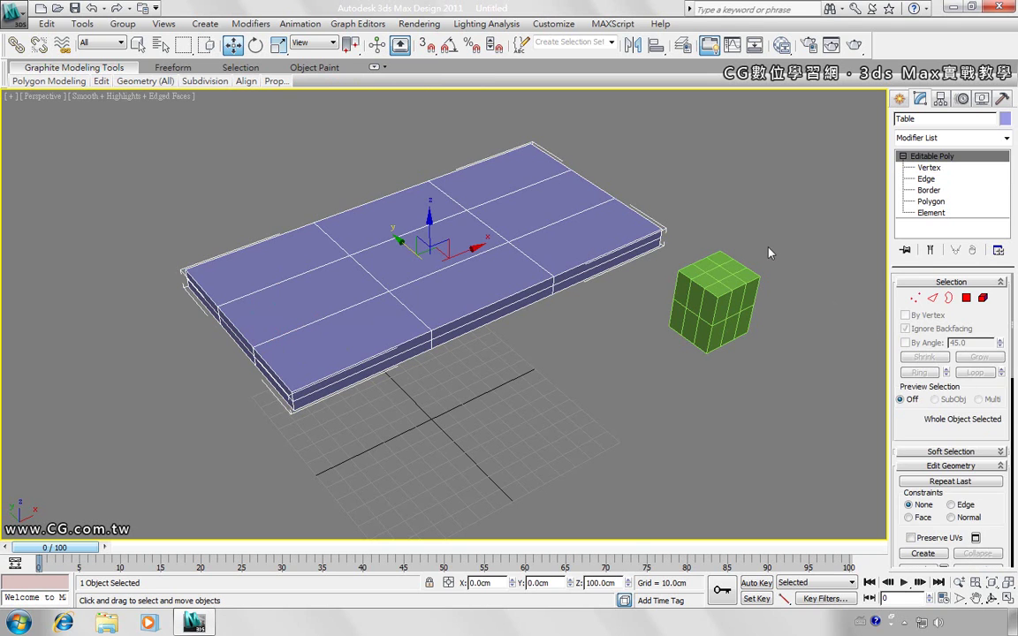
left_click(707, 266)
key("Delete")
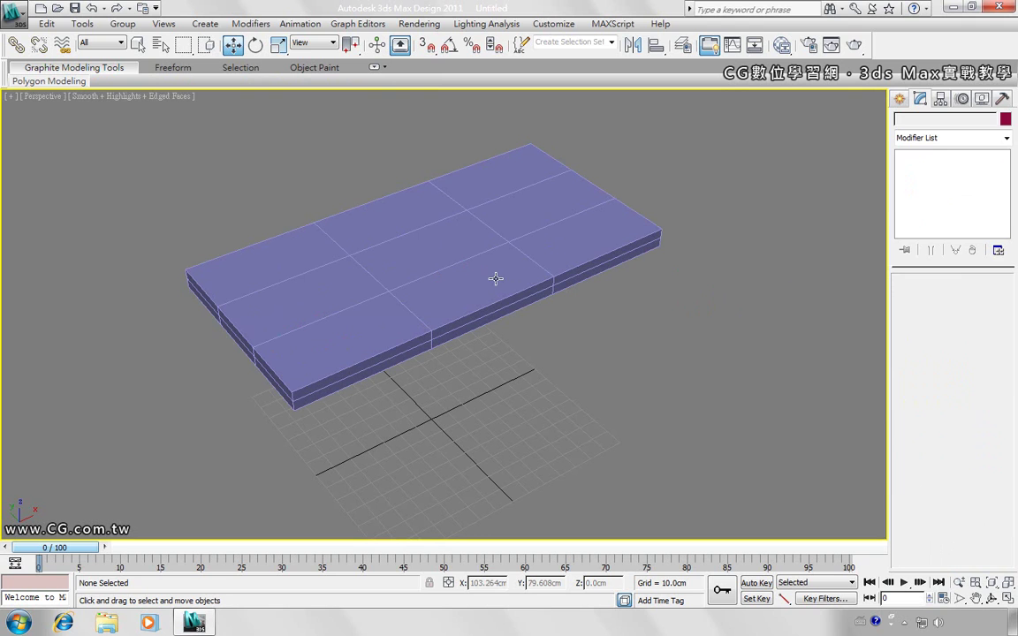
left_click(557, 279)
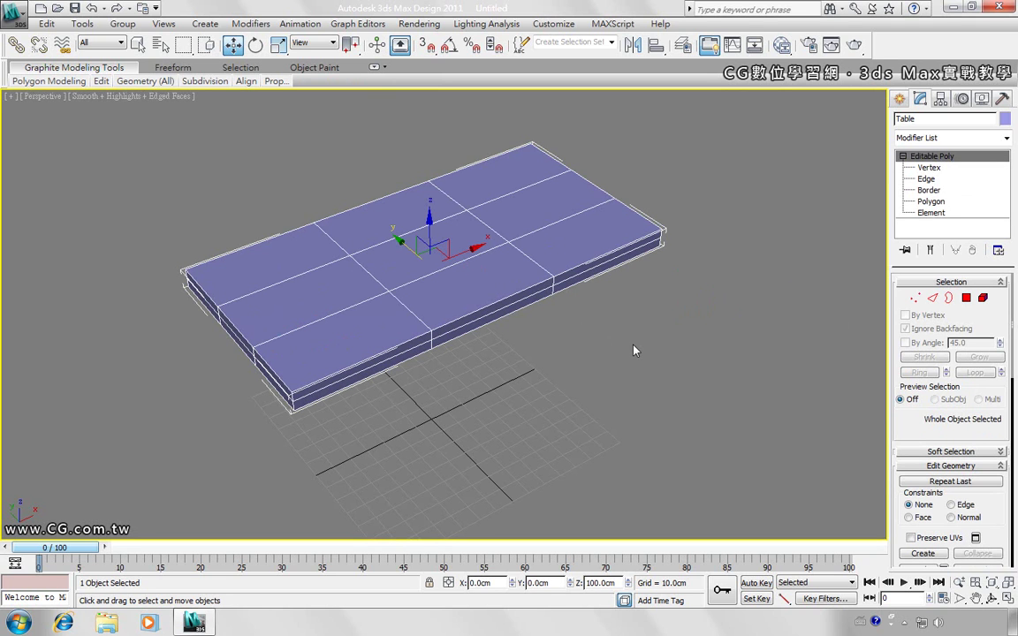